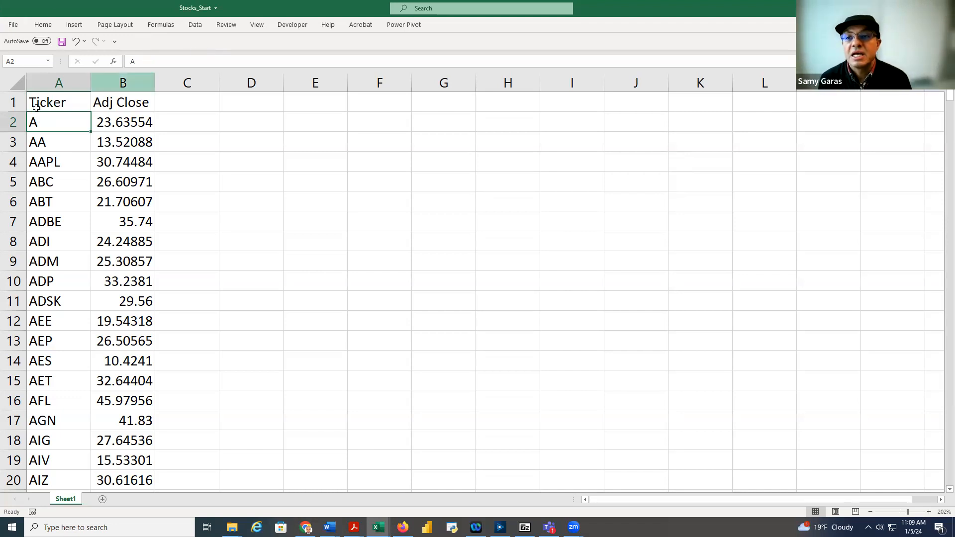
Step: Review the Stocks_Start workbook from its header row down to the last ticker record
left_click(8, 99)
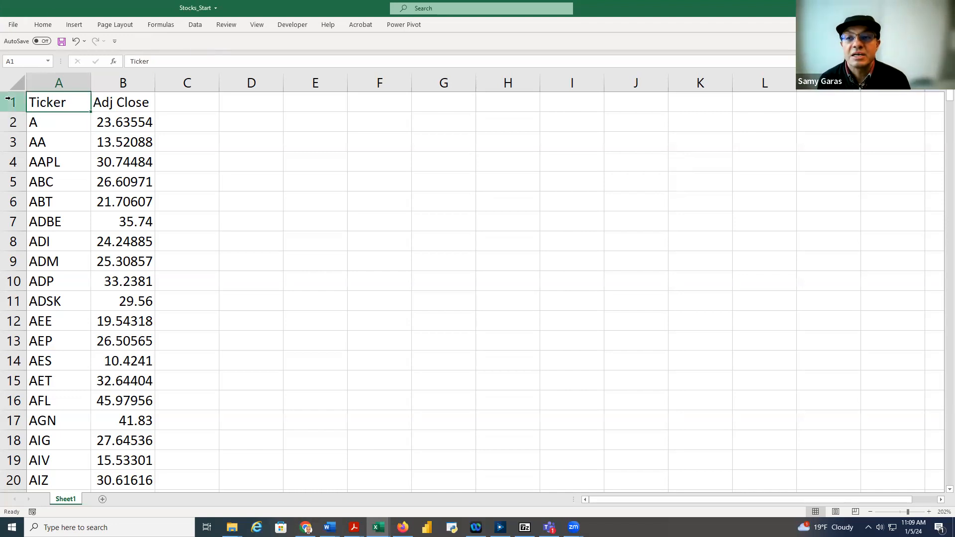
left_click(56, 125)
key("ctrl+Down")
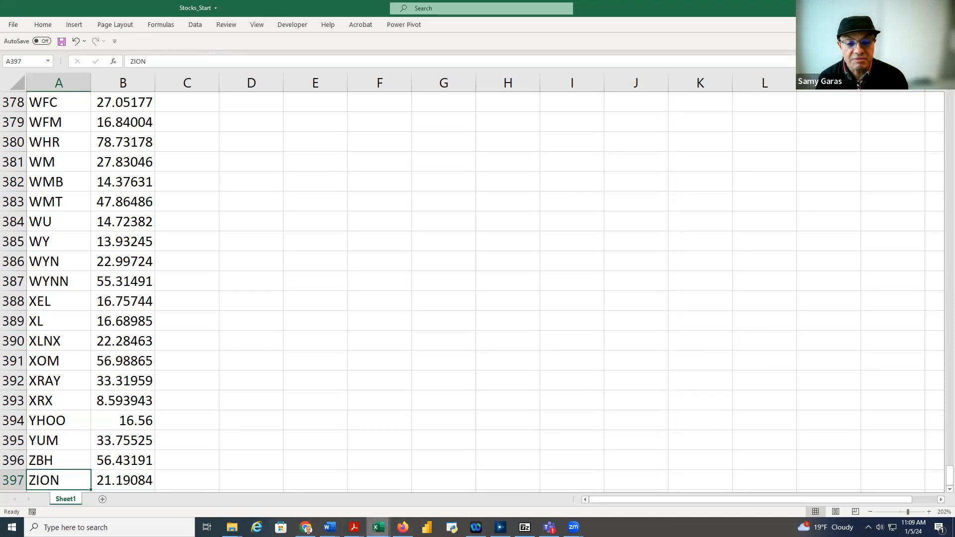
Step: Switch to the Stocks_End workbook and review it from the header row down to the last ticker record
mouse_move(378, 527)
left_click(368, 471)
scroll(95, 167, "up", 5)
scroll(25, 112, "up", 4)
left_click(24, 111)
key("End")
key("Up")
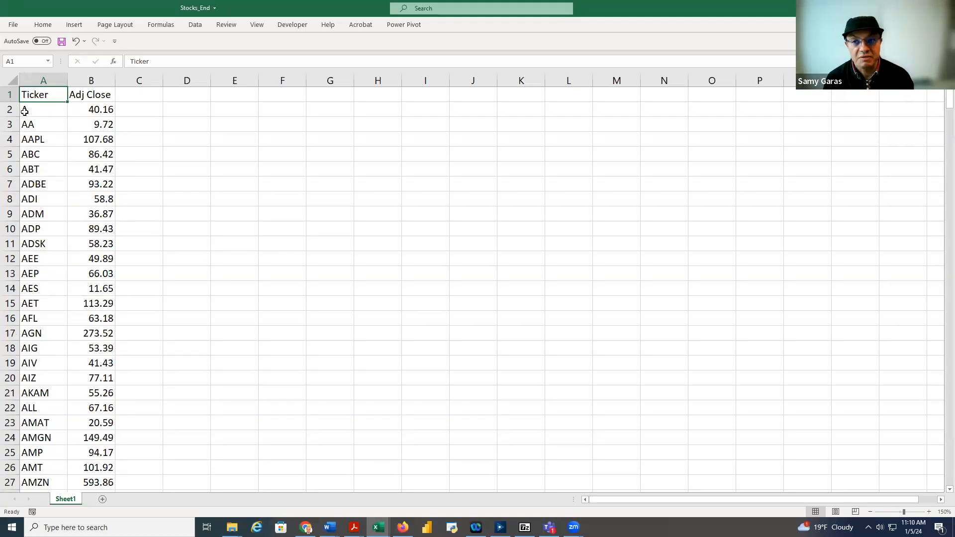
left_click(8, 94)
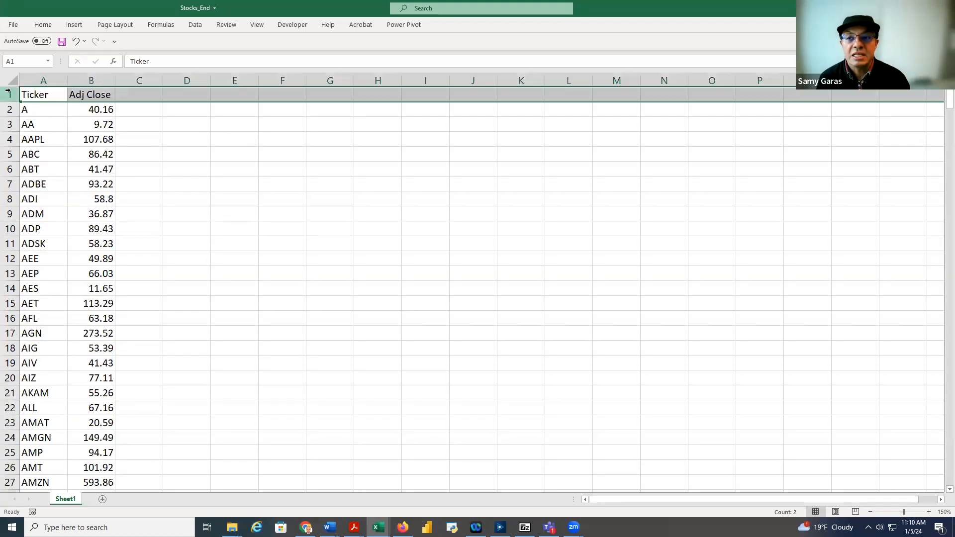
left_click(43, 121)
key("End")
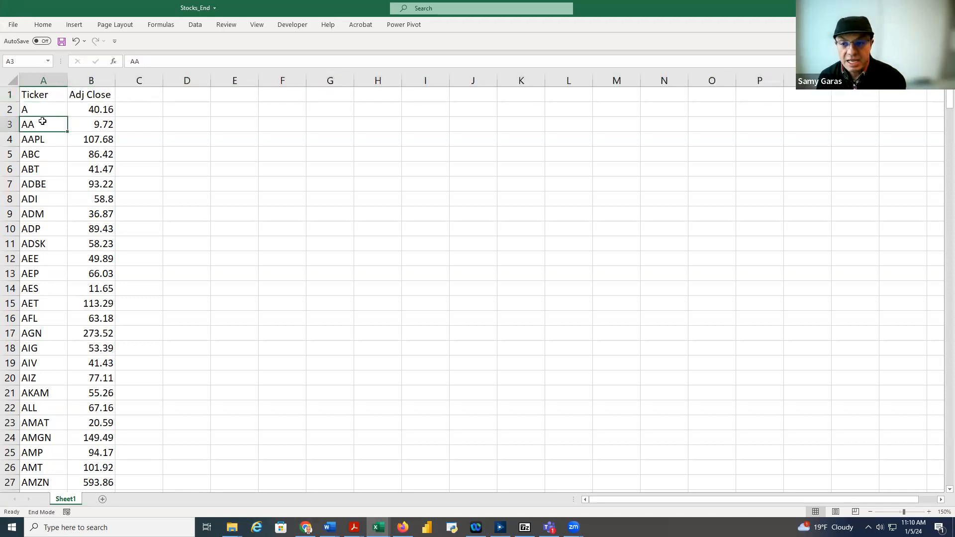
key("Down")
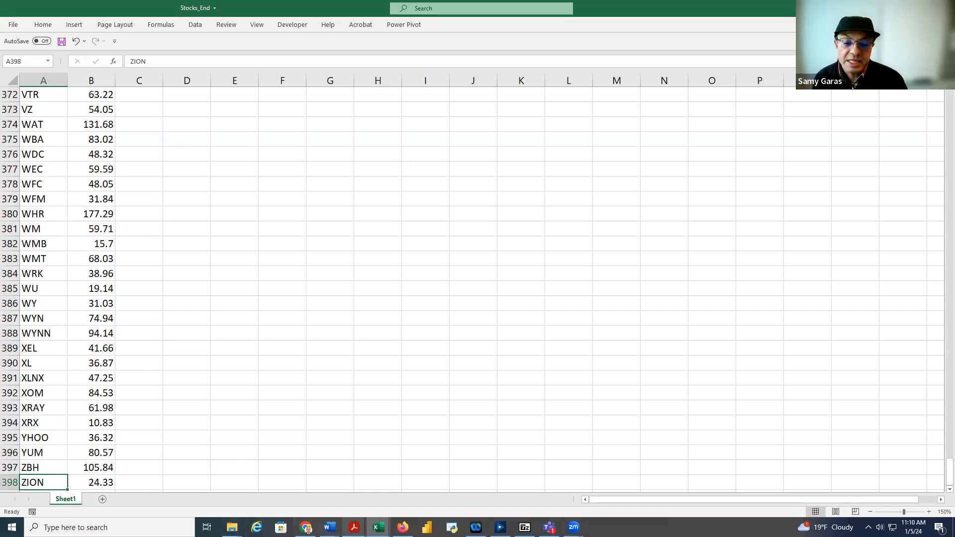
Step: Switch to the S&P500 workbook and examine its columns, including GICS Sector
mouse_move(378, 528)
left_click(452, 473)
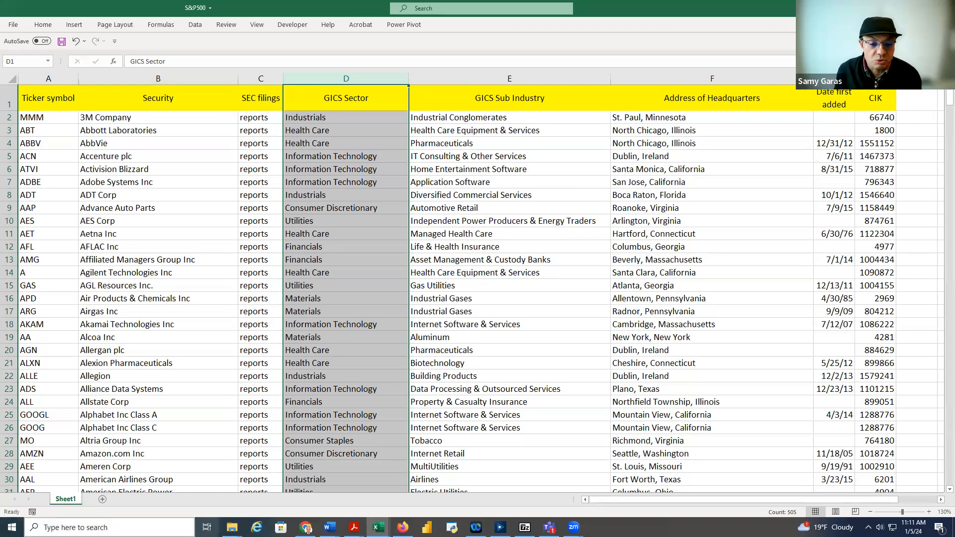
mouse_move(378, 527)
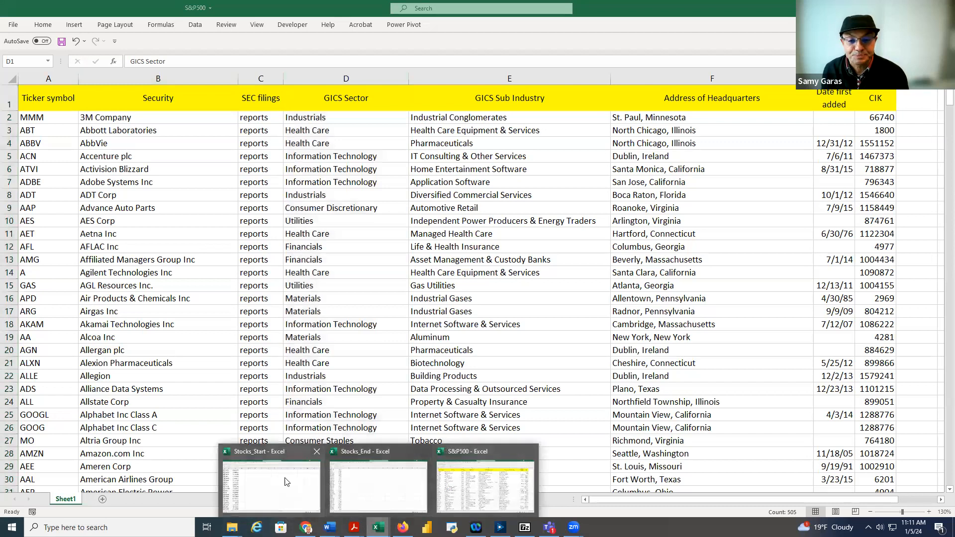
Step: Close the Stocks_Start, S&P500 and Stocks_End workbooks, discarding the changes to S&P500
left_click(275, 489)
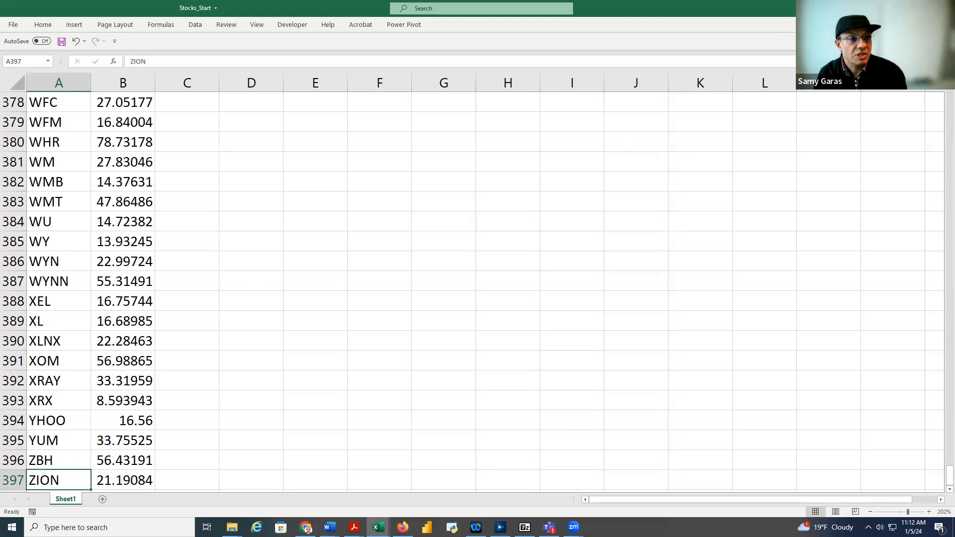
left_click(943, 8)
left_click(943, 8)
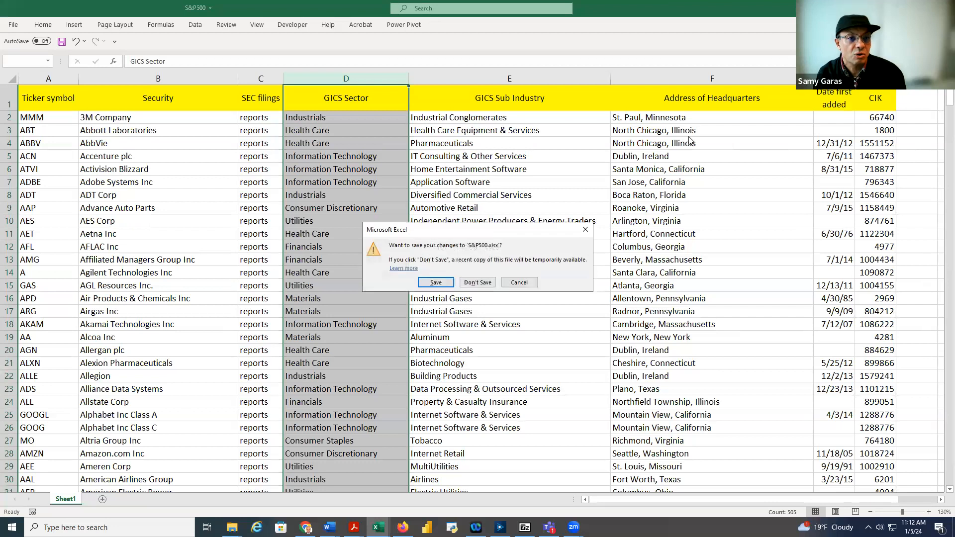
left_click(481, 283)
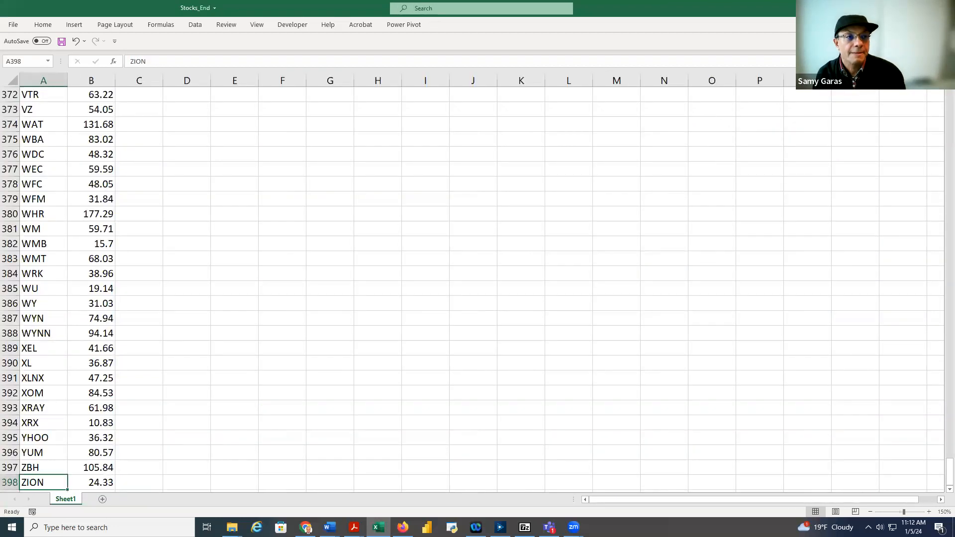
left_click(942, 8)
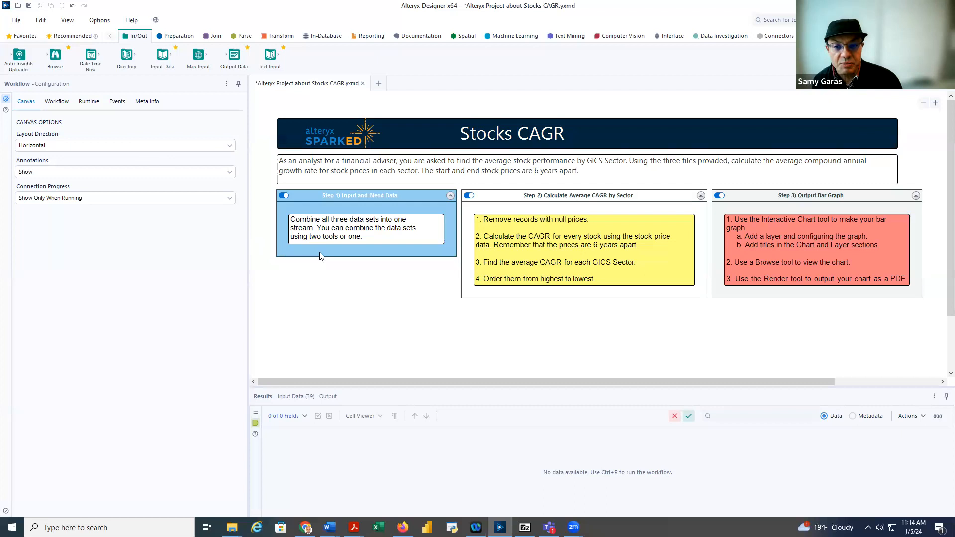
Step: Add an Input Data tool to the Step 1 container in Alteryx Designer and connect it to Sheet1 of the Stocks_Start file
left_click_drag(163, 55, 307, 266)
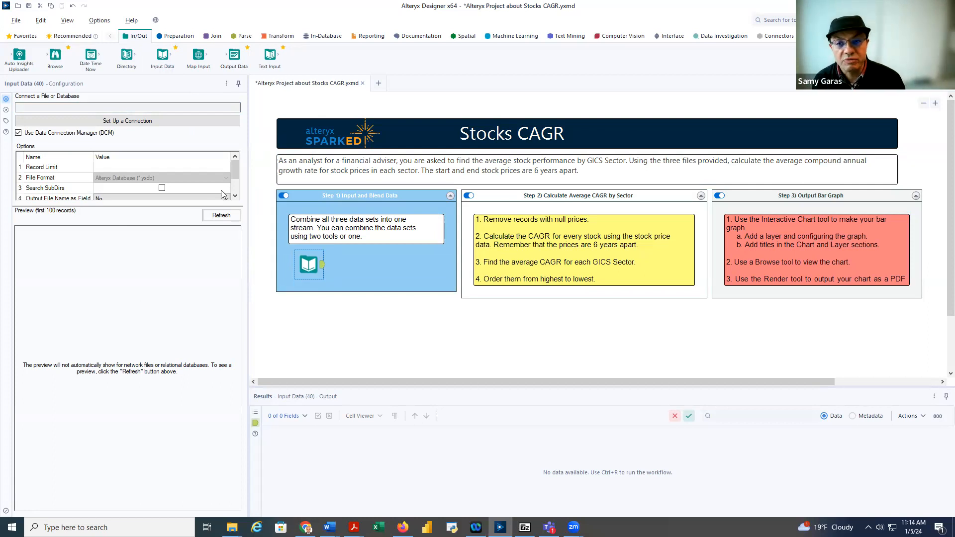
left_click(123, 125)
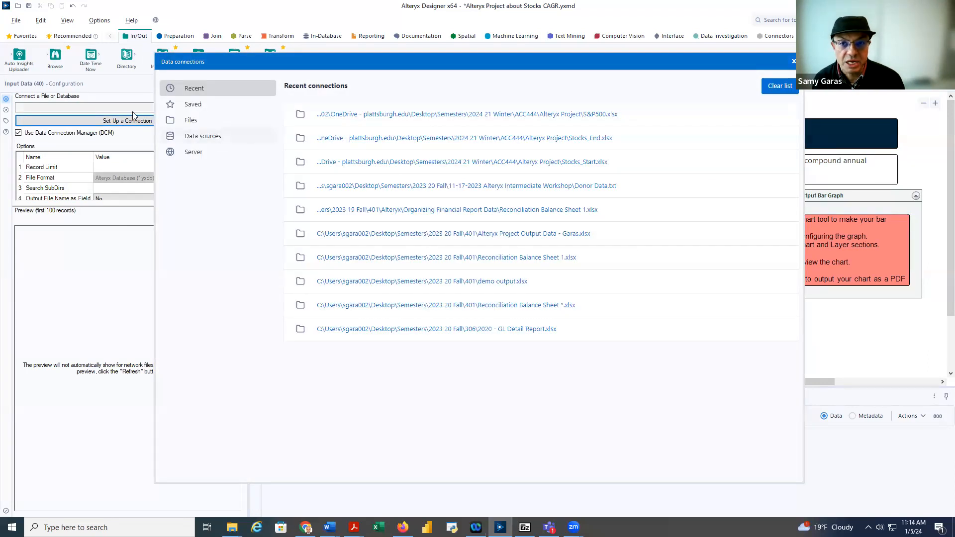
left_click(173, 119)
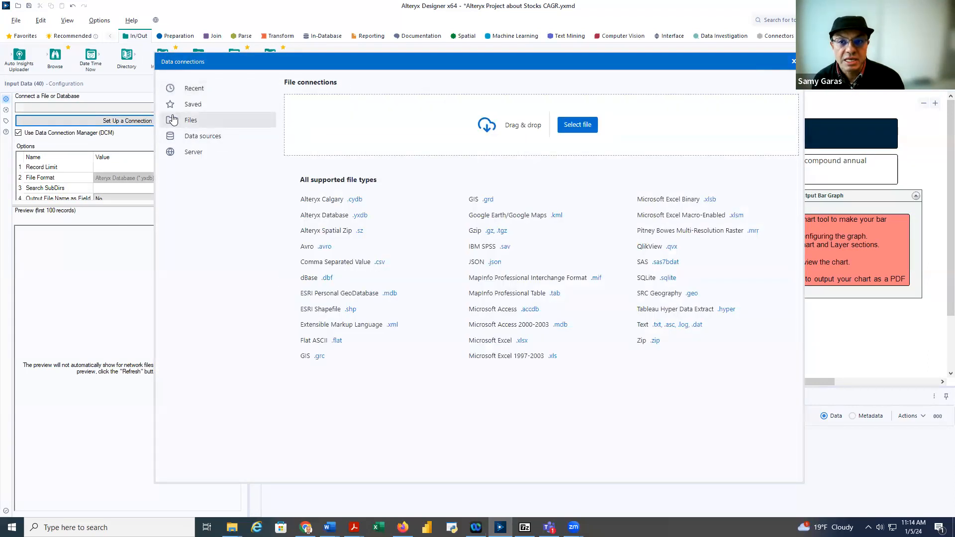
left_click(583, 125)
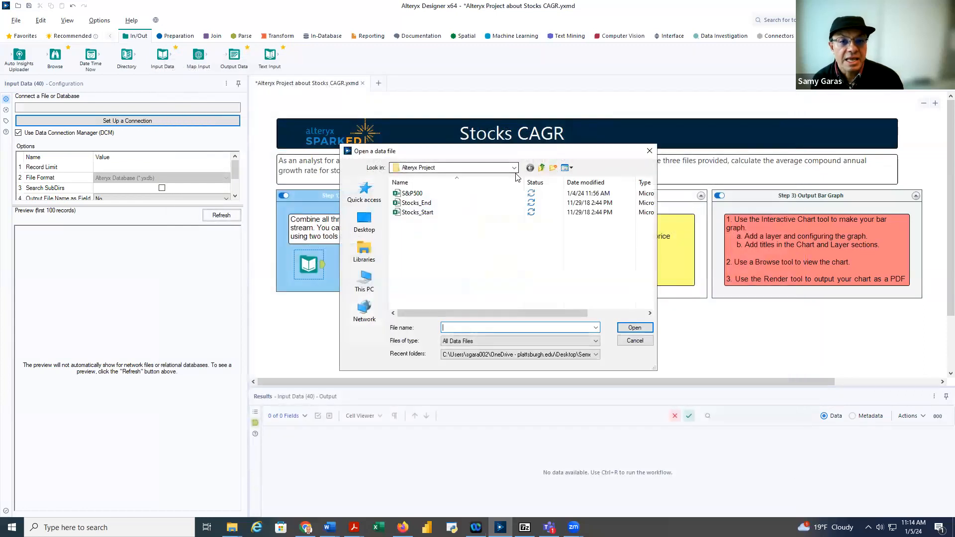
left_click(515, 167)
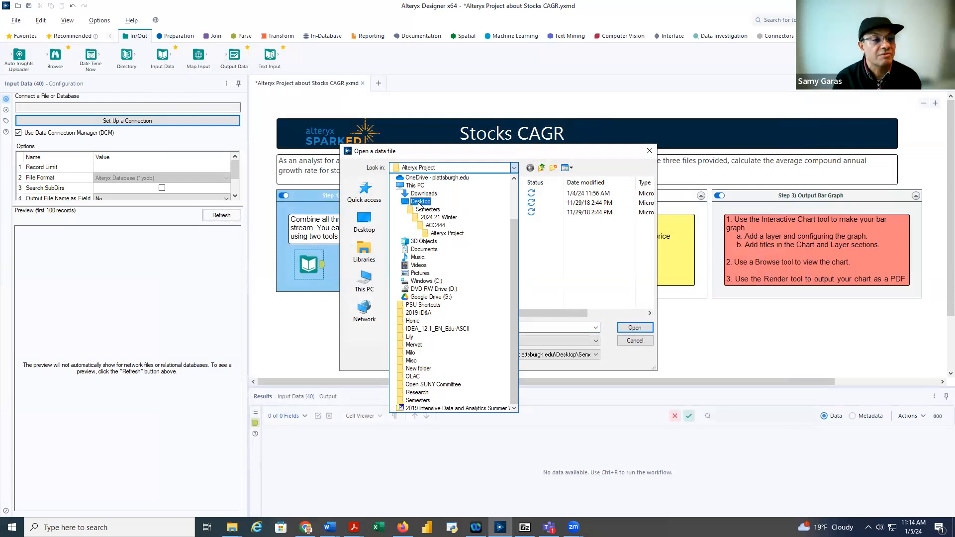
left_click(543, 246)
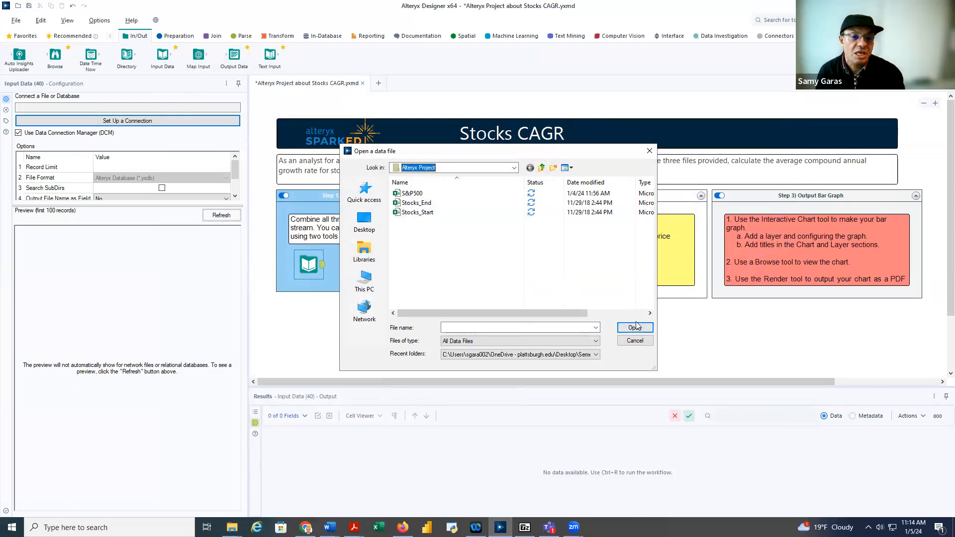
left_click(426, 214)
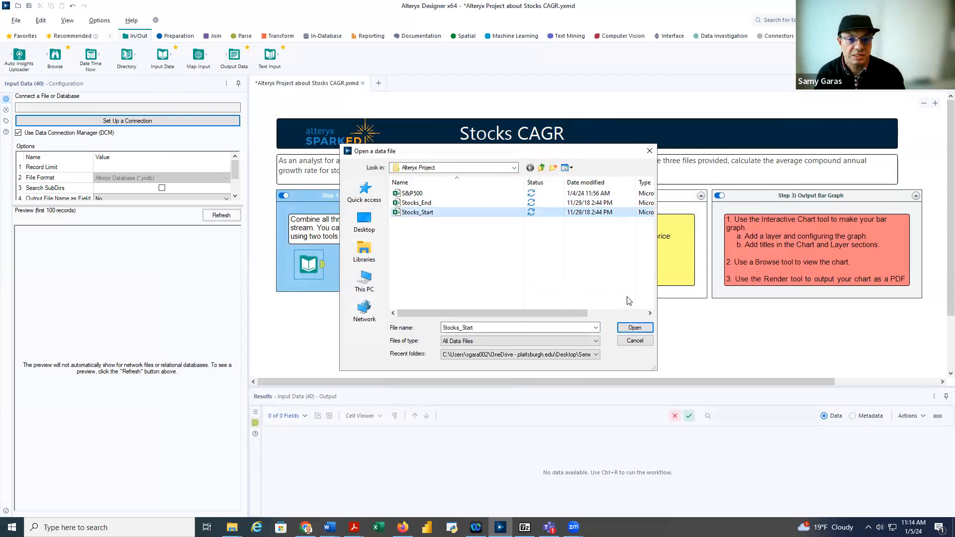
left_click(634, 327)
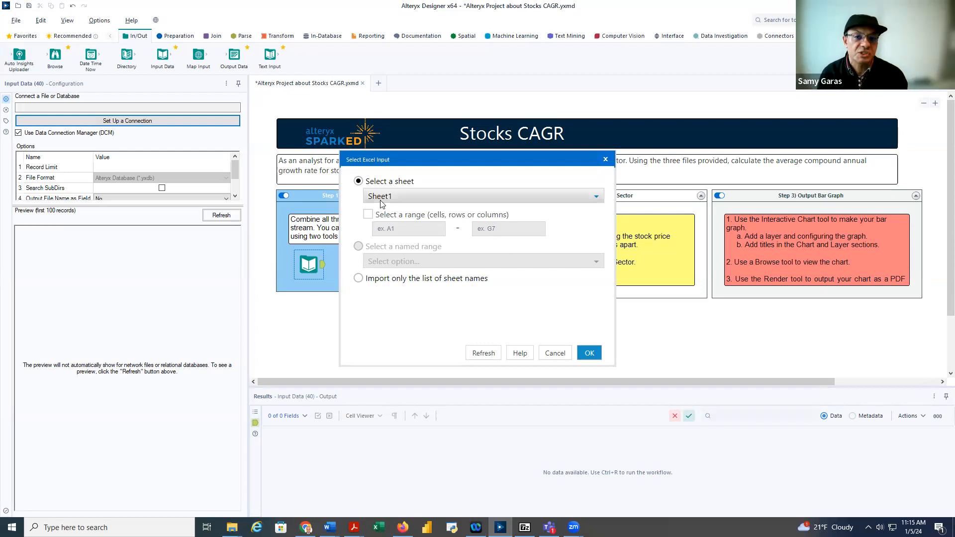
left_click(589, 352)
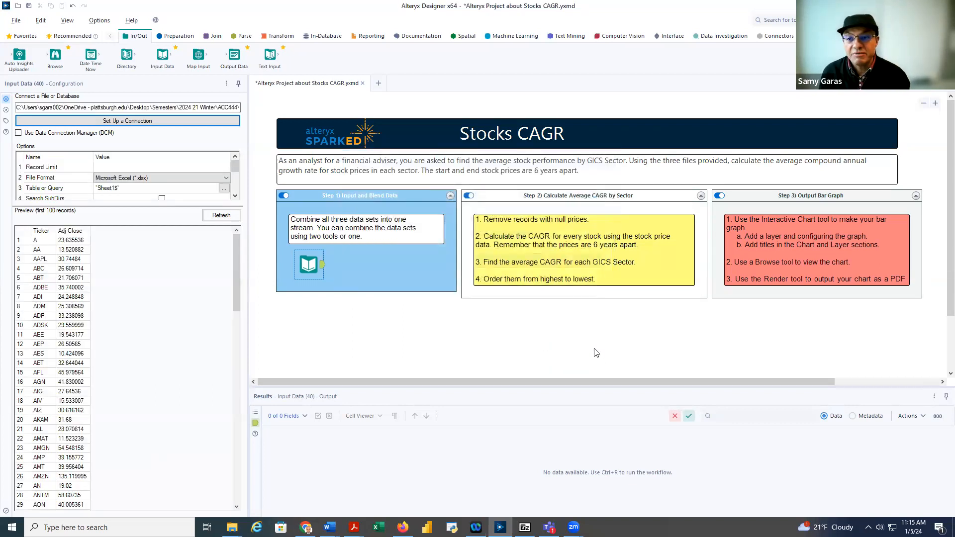
Step: Examine the preview records and the full list of import options for the Stocks_Start input
scroll(65, 335, "down", 10)
scroll(64, 335, "down", 14)
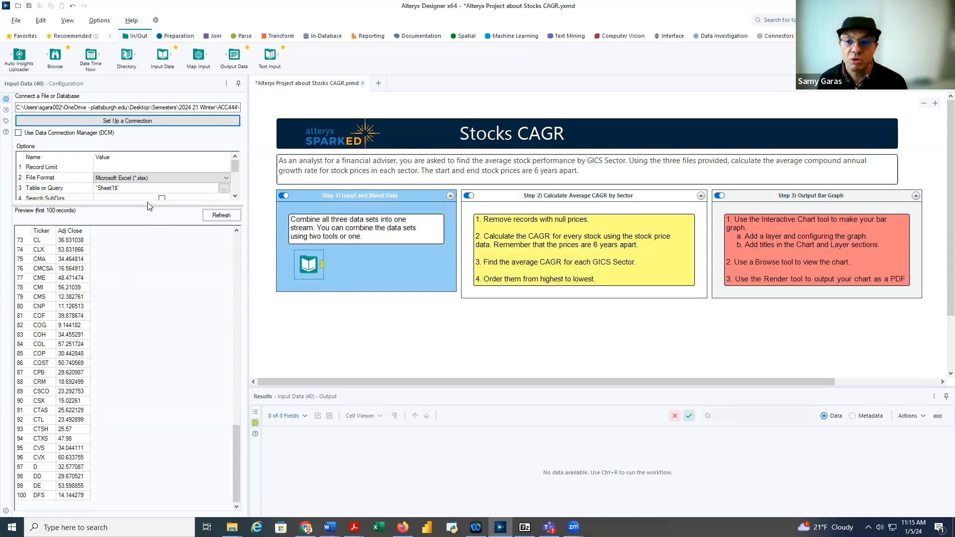
left_click_drag(144, 205, 144, 300)
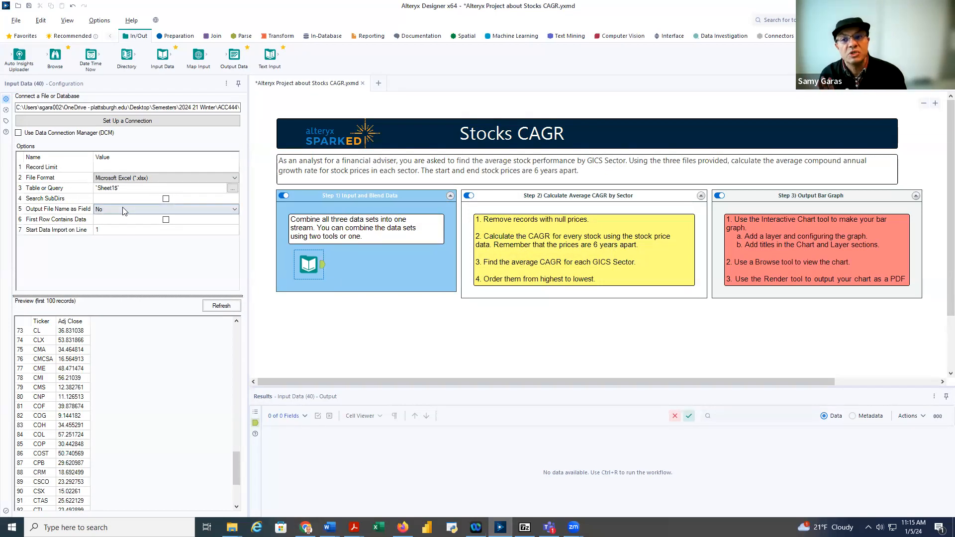
left_click_drag(119, 294, 120, 251)
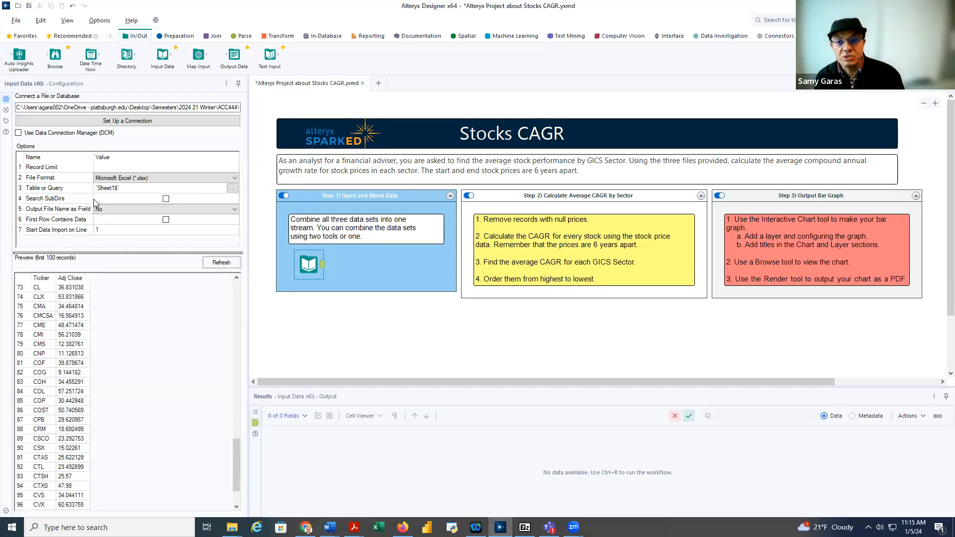
Step: Replace the Stocks_Start input tool's annotation with "Stock Start Price"
left_click(309, 264)
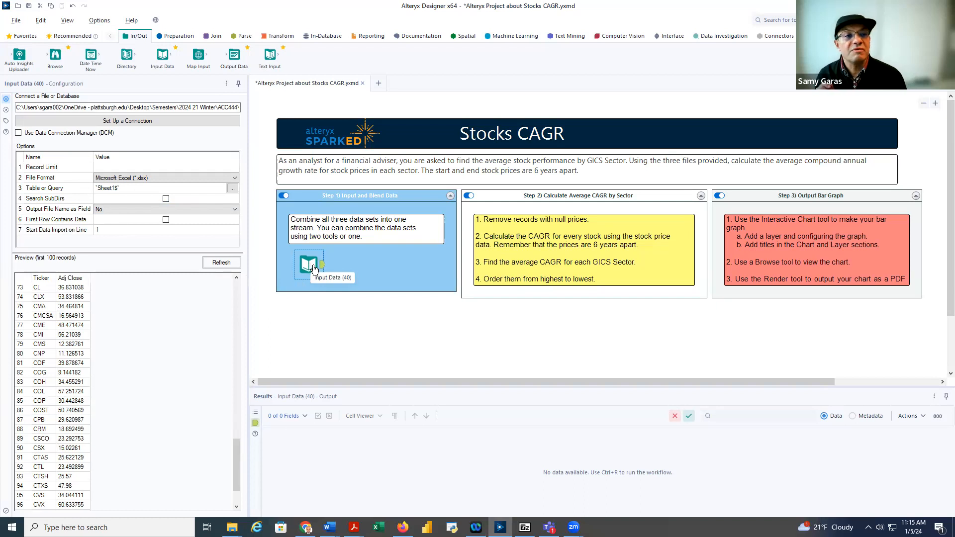
left_click(6, 121)
left_click(77, 204)
key("ctrl+a")
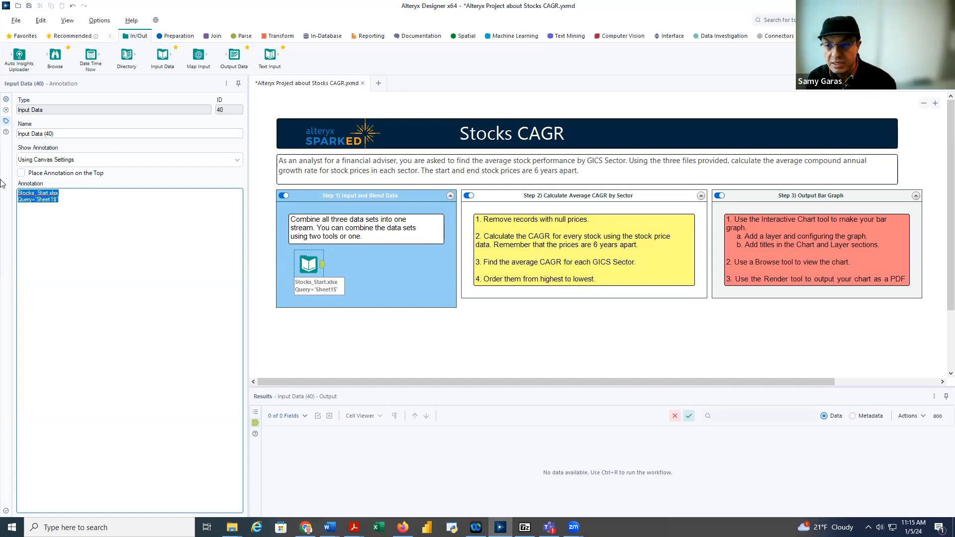
type("Stock Start Price")
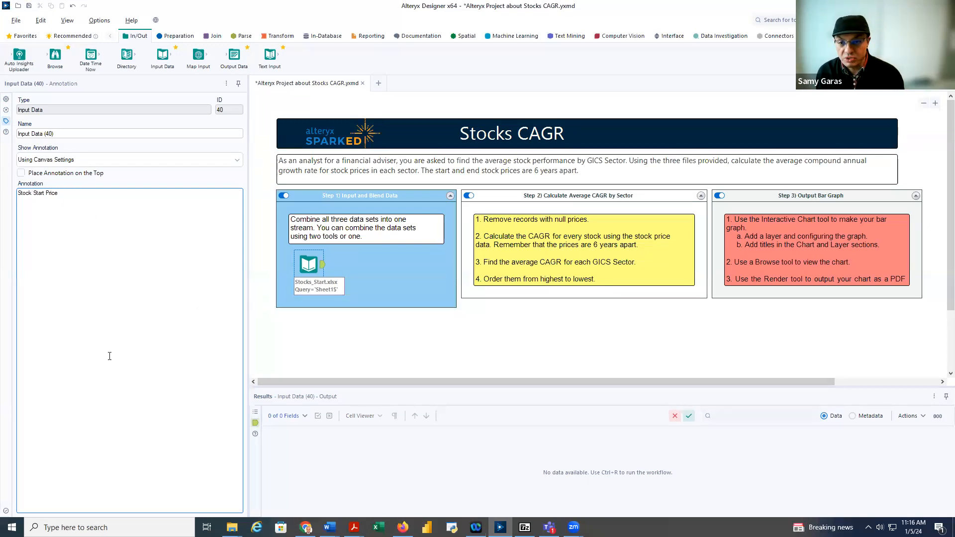
left_click(6, 512)
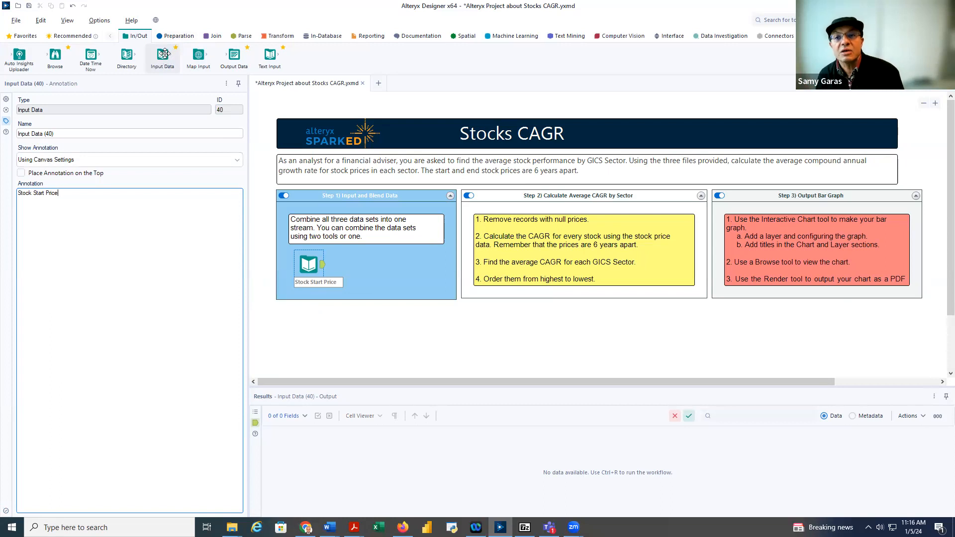
Step: Add a second Input Data tool below the first in the Step 1 container and connect it to Sheet1 of the Stocks_End file
mouse_move(164, 54)
left_mouse_down()
mouse_move(224, 222)
mouse_move(309, 302)
left_mouse_up()
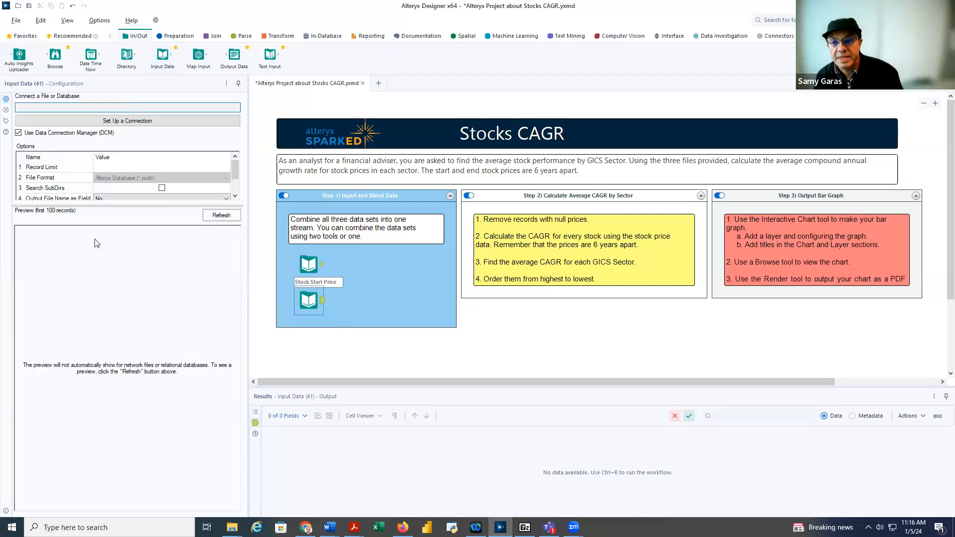
left_click(168, 122)
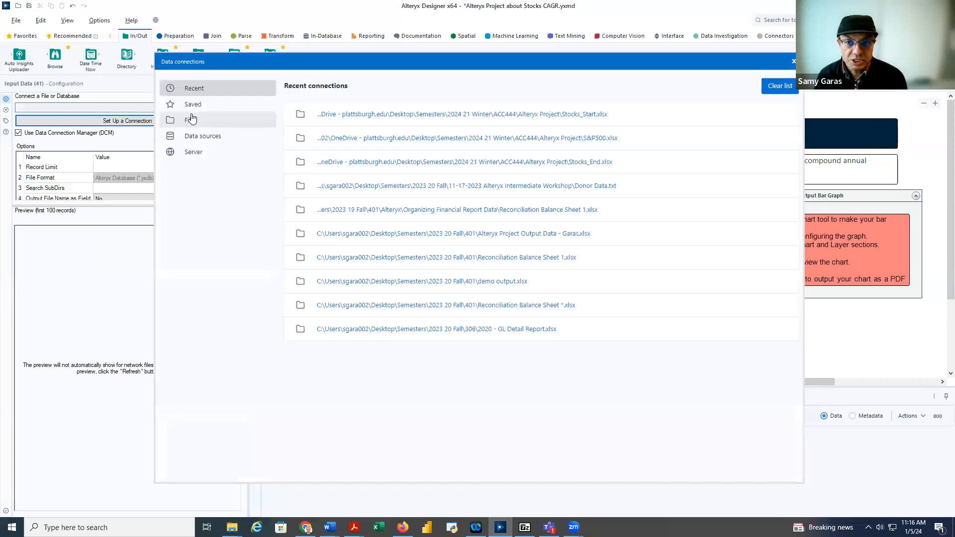
left_click(192, 120)
left_click(577, 125)
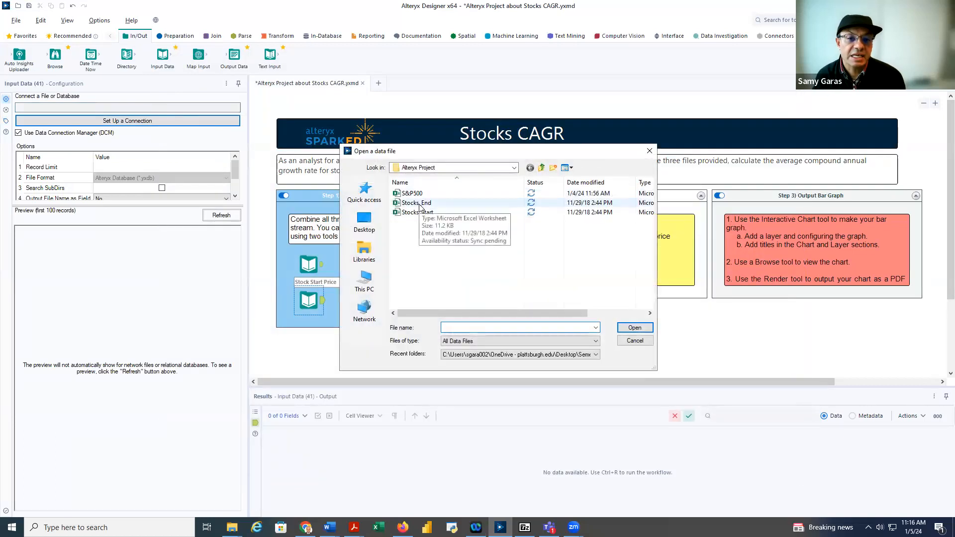
left_click(420, 204)
left_click(630, 329)
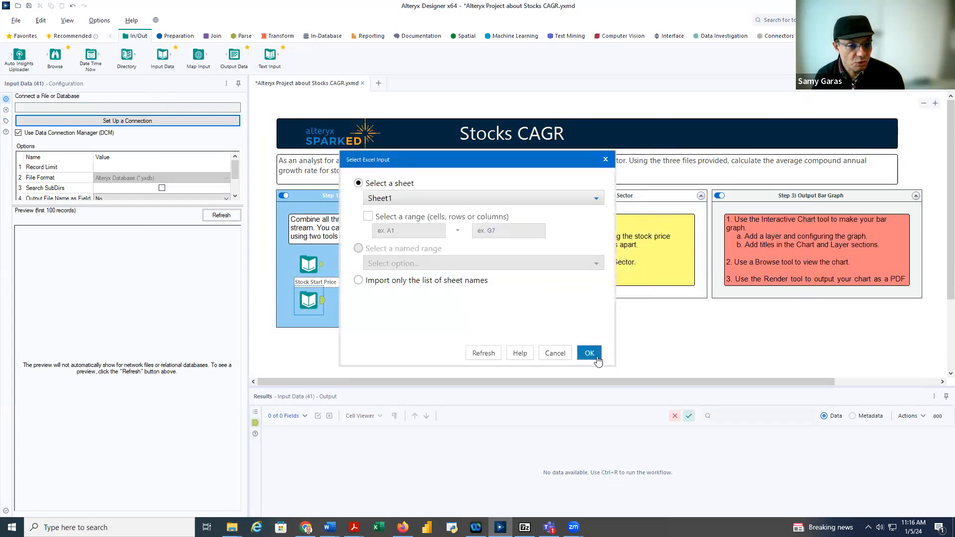
left_click(589, 353)
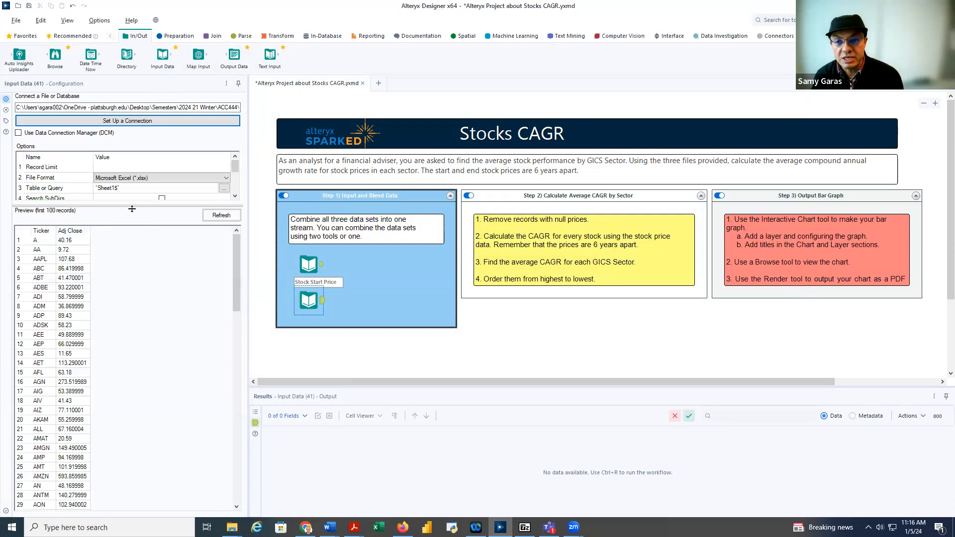
left_click_drag(132, 205, 132, 261)
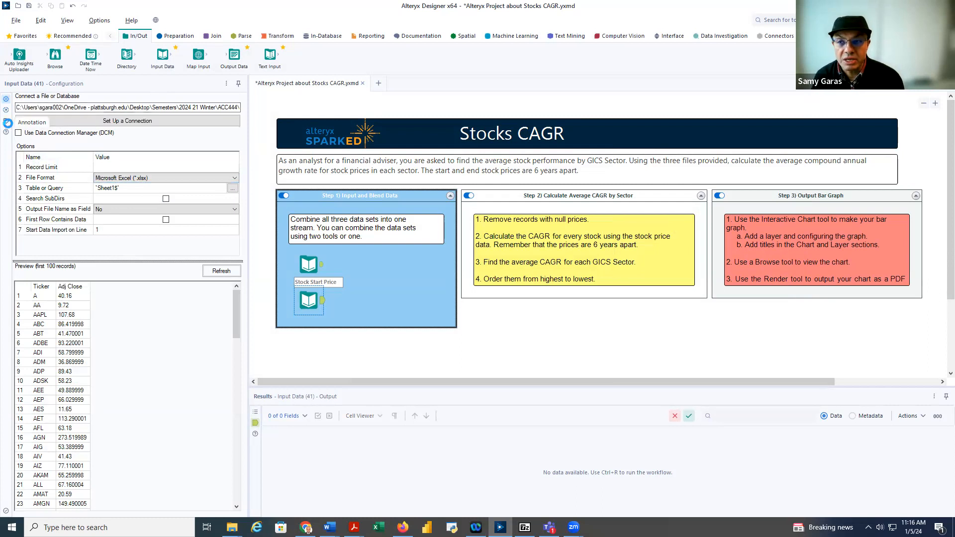
Step: Replace the annotation of the Stocks_End input tool with "Stock End Price"
left_click(6, 122)
left_click_drag(106, 208, 2, 191)
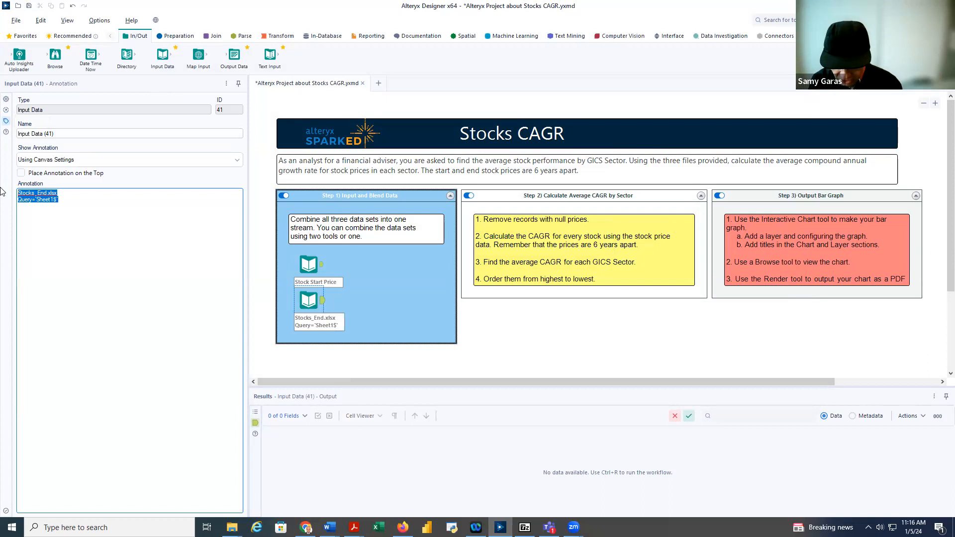
type("Stock")
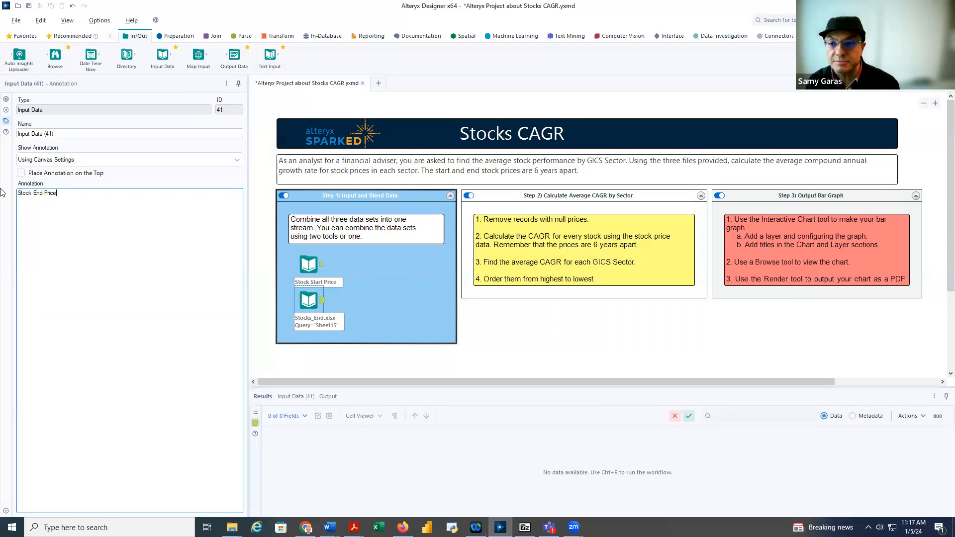
left_click(6, 512)
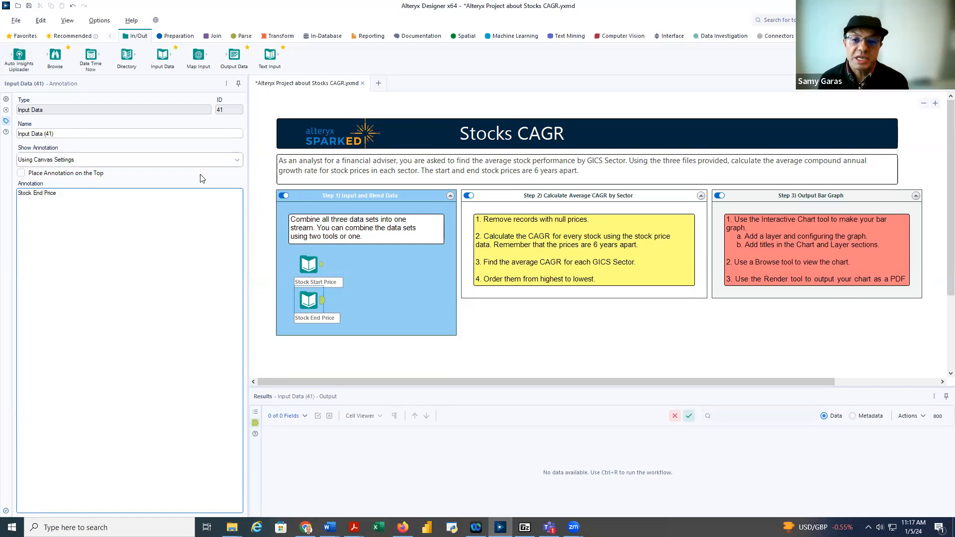
Step: Add a third Input Data tool below the others in the Step 1 container and connect it to Sheet1 of the S&P500 file
left_click_drag(163, 55, 306, 341)
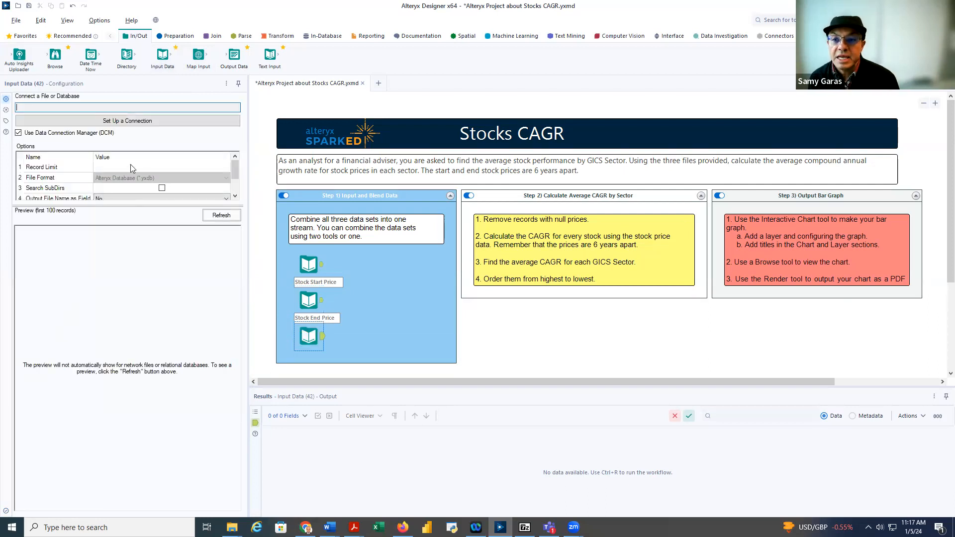
left_click(134, 121)
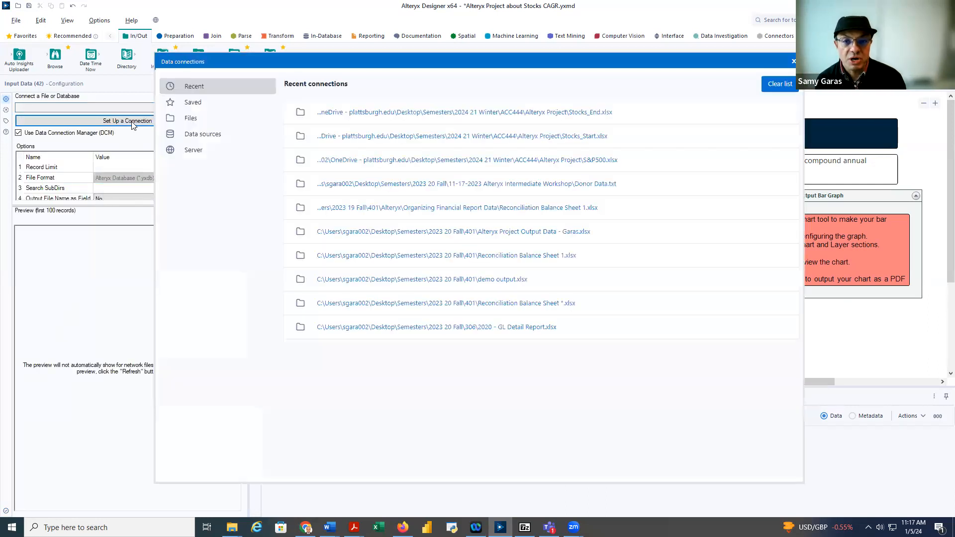
left_click(191, 119)
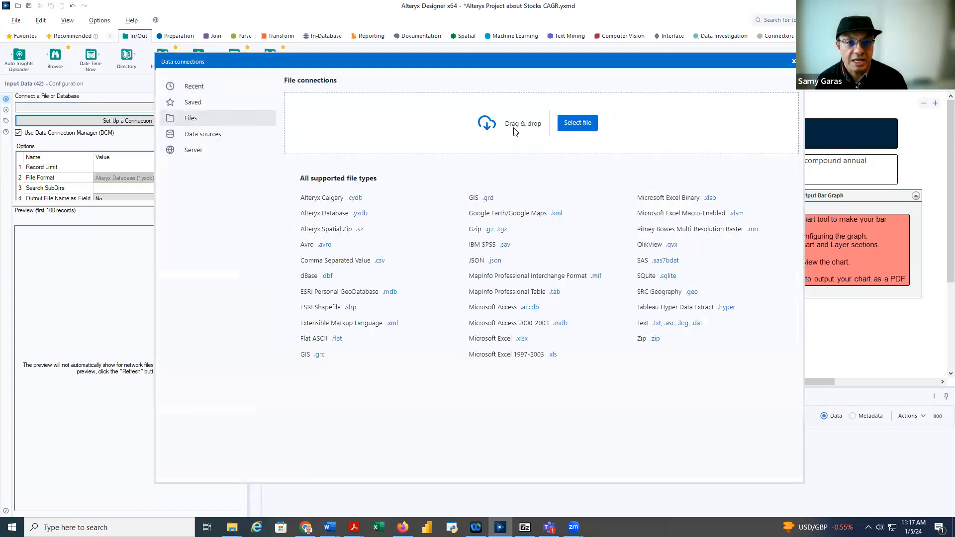
left_click(574, 124)
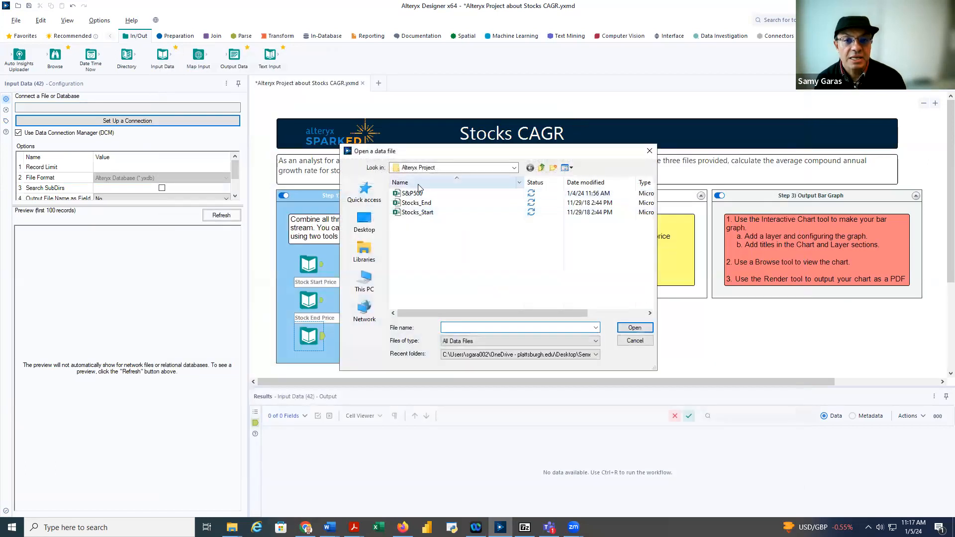
left_click(415, 194)
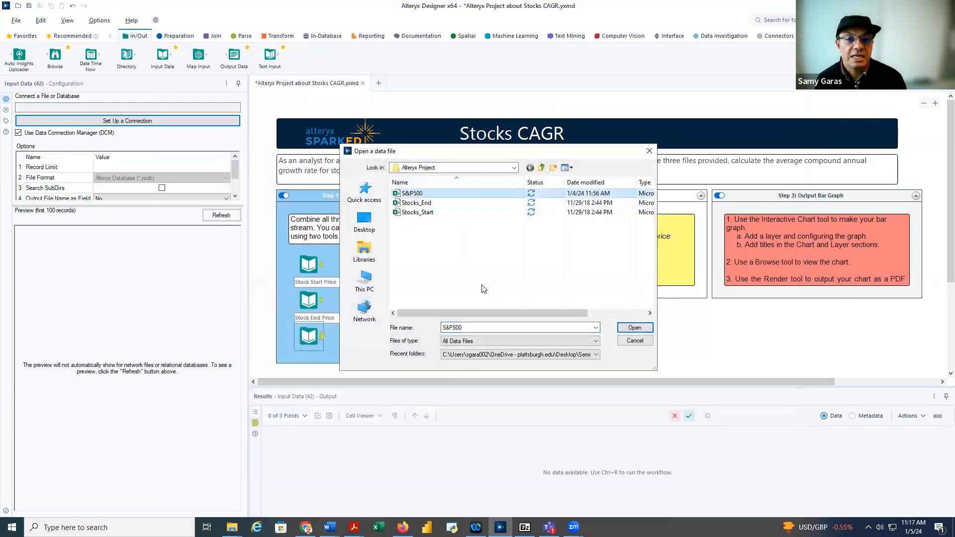
left_click(634, 328)
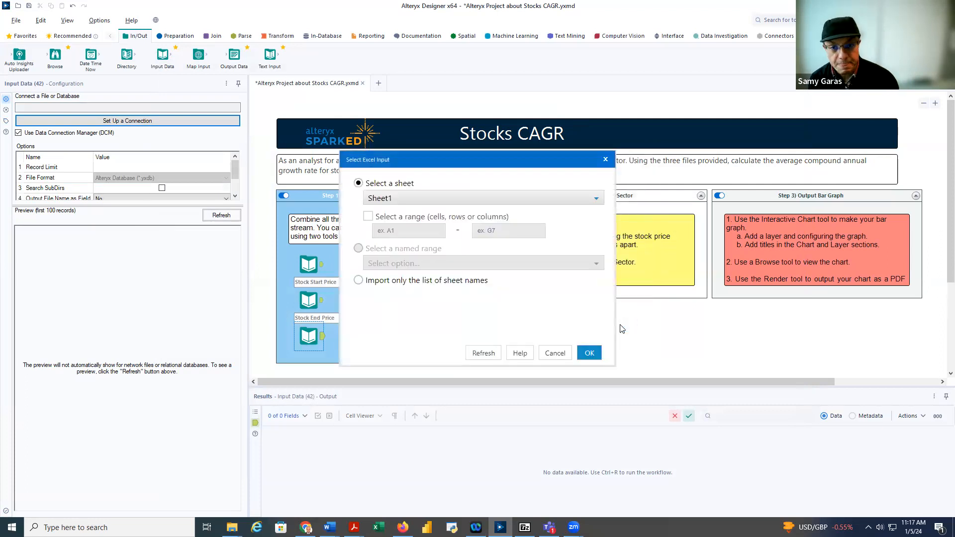
left_click(589, 353)
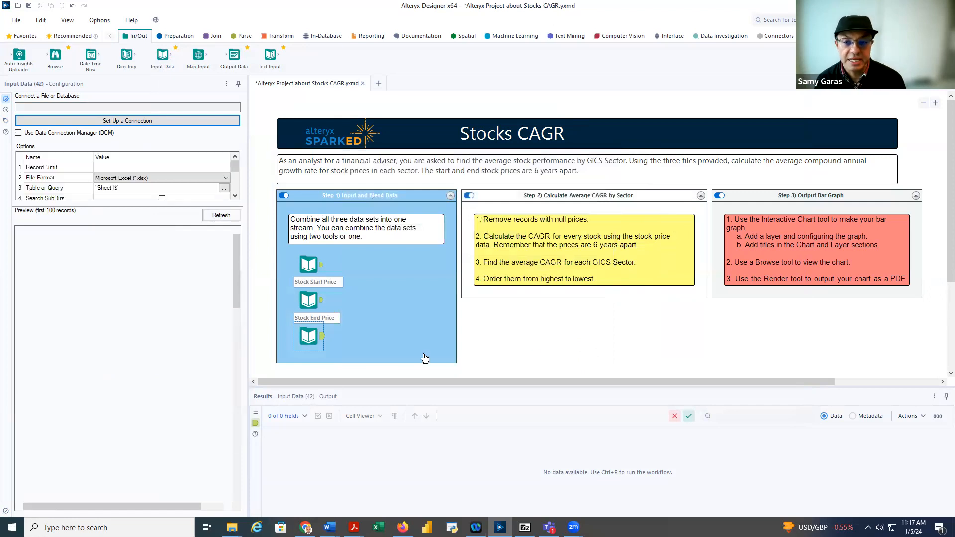
left_click_drag(81, 506, 63, 512)
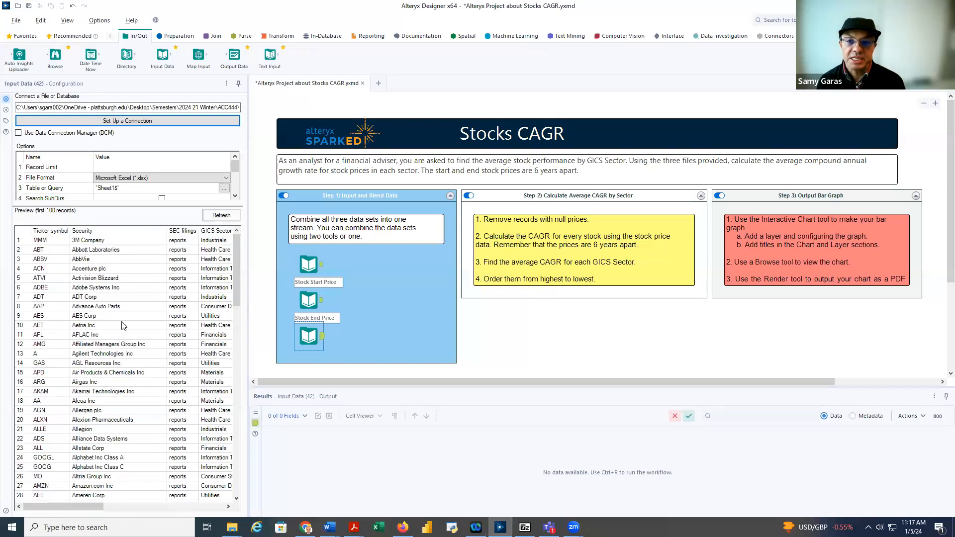
Step: Shorten the annotation of the third input tool to "S&P500"
left_click(6, 121)
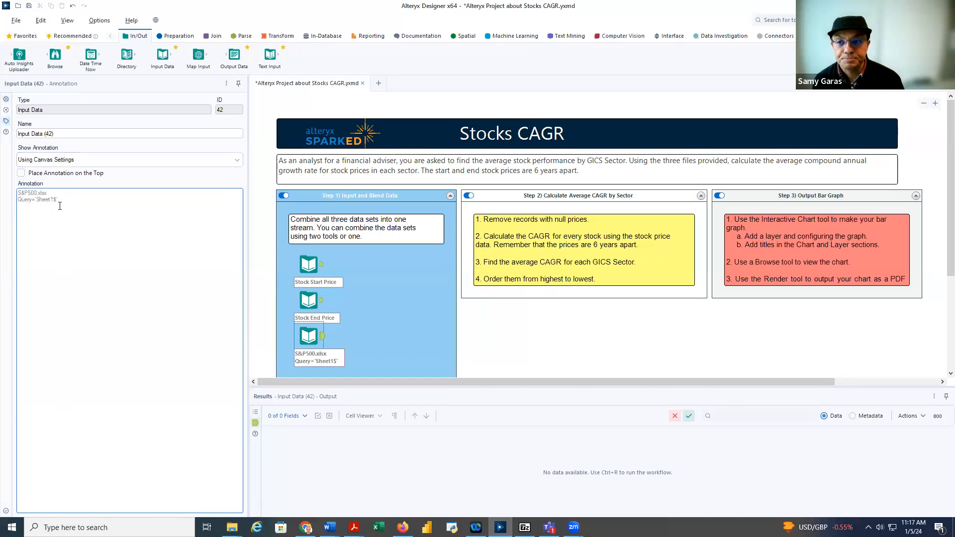
left_click(78, 198)
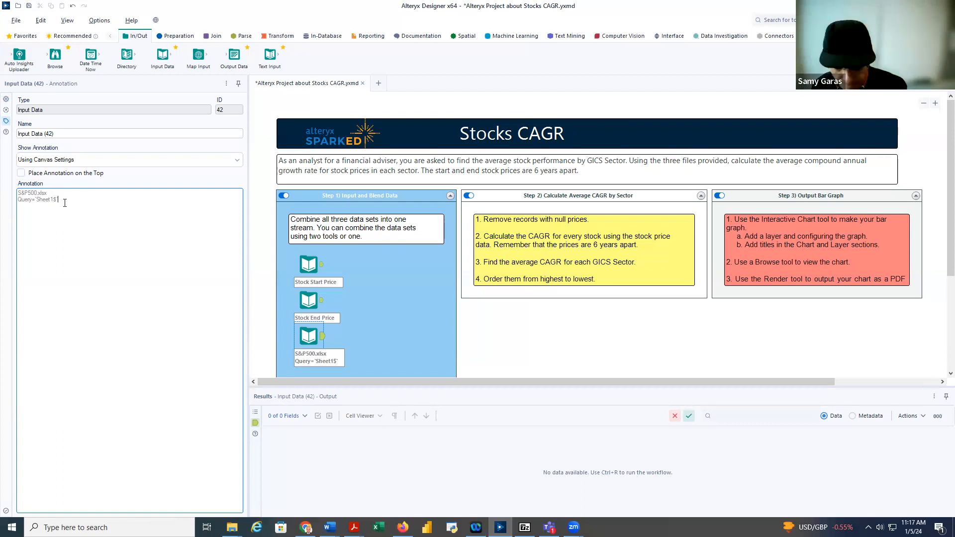
key("shift+Up")
key("BackSpace")
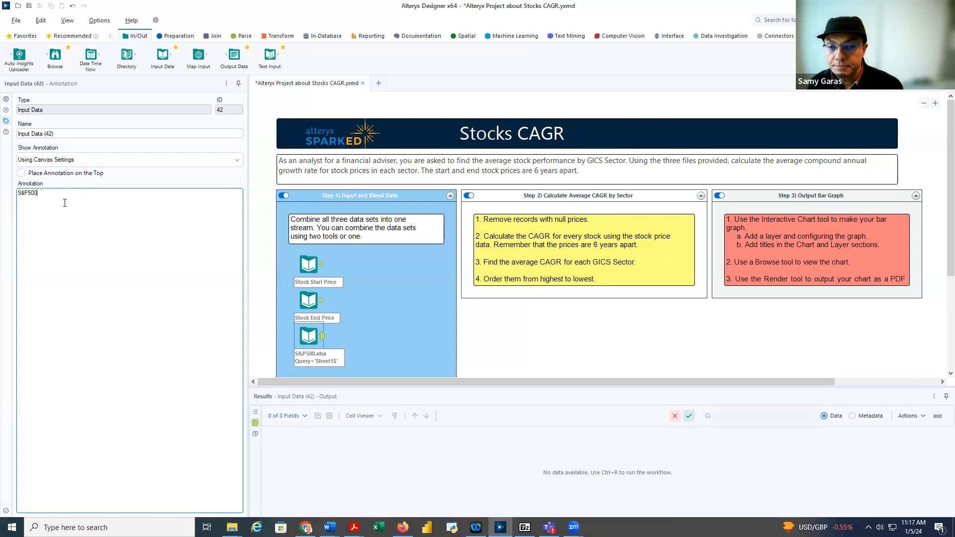
left_click(6, 511)
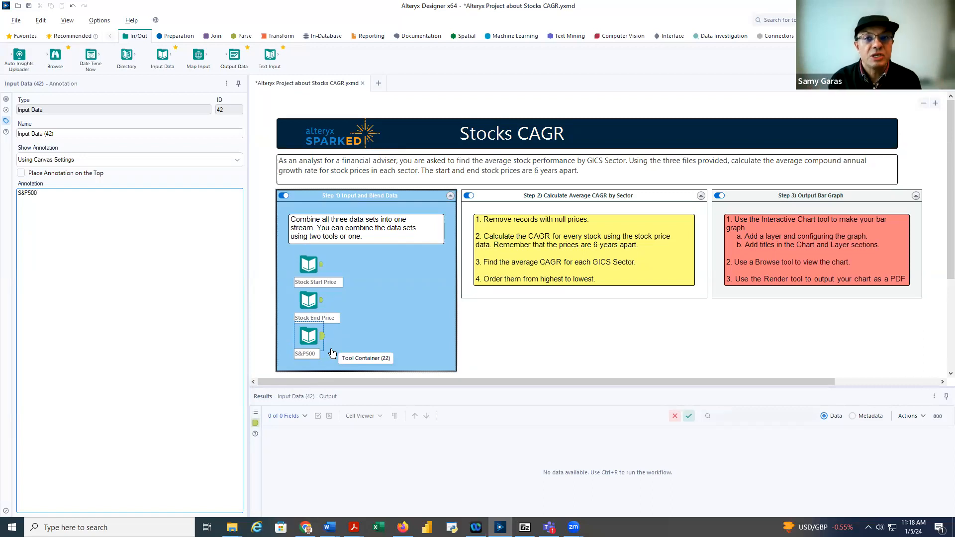
Step: Add a Join Multiple tool to the Step 1 container and connect the Stock Start Price, Stock End Price and S&P500 inputs to it in that order
left_click(216, 37)
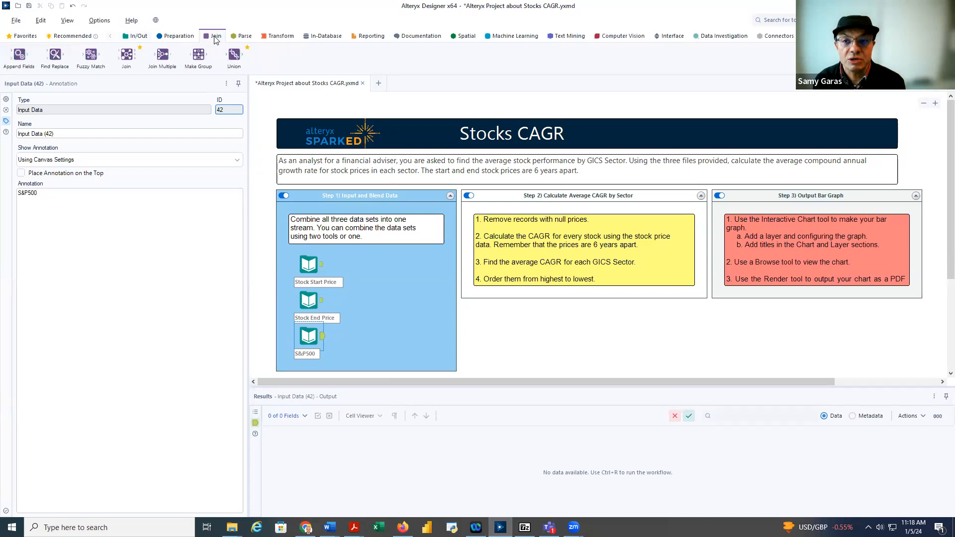
mouse_move(162, 54)
left_mouse_down()
mouse_move(256, 200)
mouse_move(390, 313)
mouse_move(397, 297)
left_mouse_up()
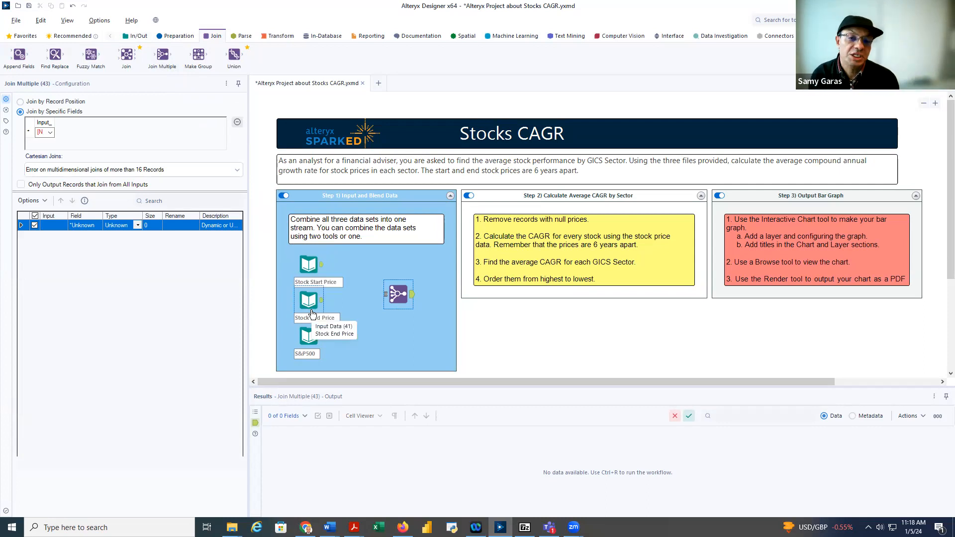
left_click(327, 268)
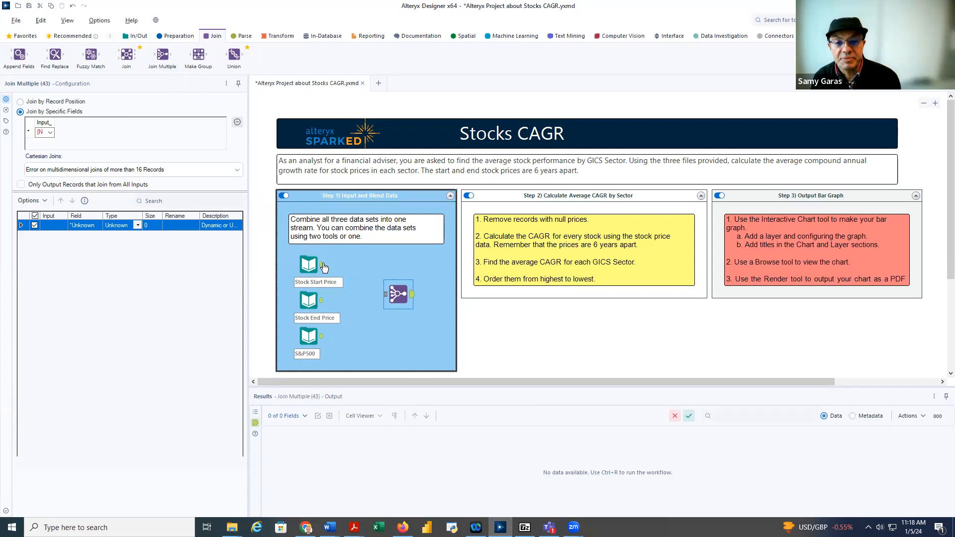
left_click_drag(327, 269, 385, 297)
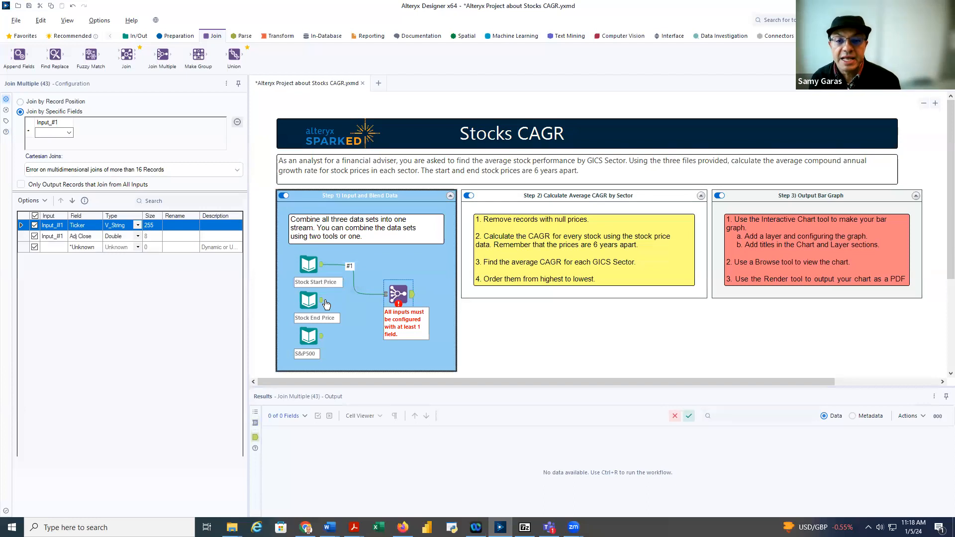
left_click_drag(323, 304, 386, 302)
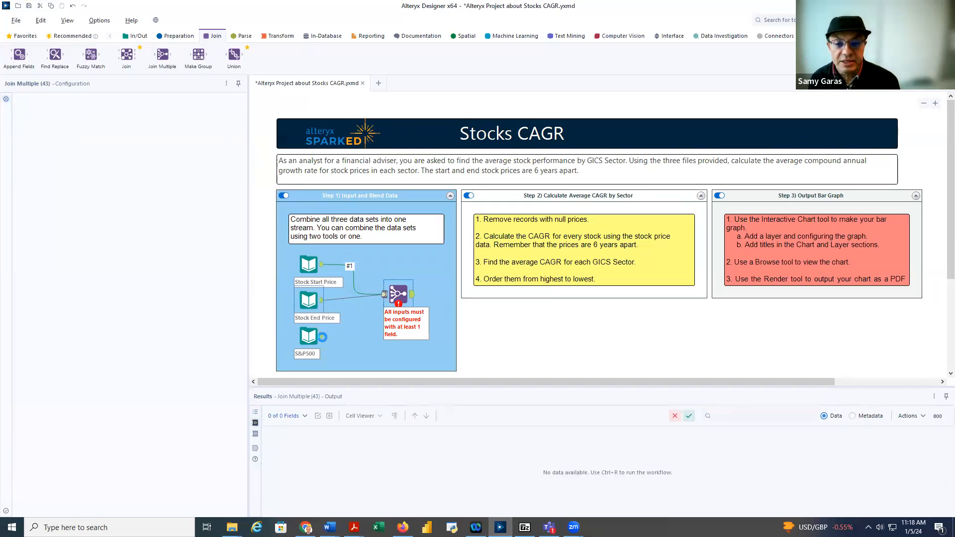
left_click_drag(323, 342, 384, 298)
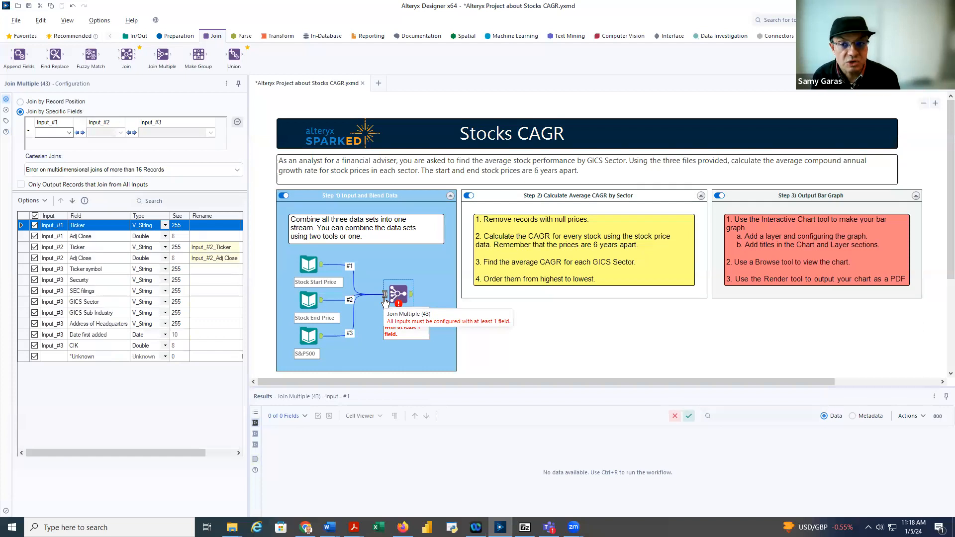
Step: Join the three inputs by specific fields, matching Ticker in inputs 1 and 2 with Ticker symbol in input 3
left_click(69, 133)
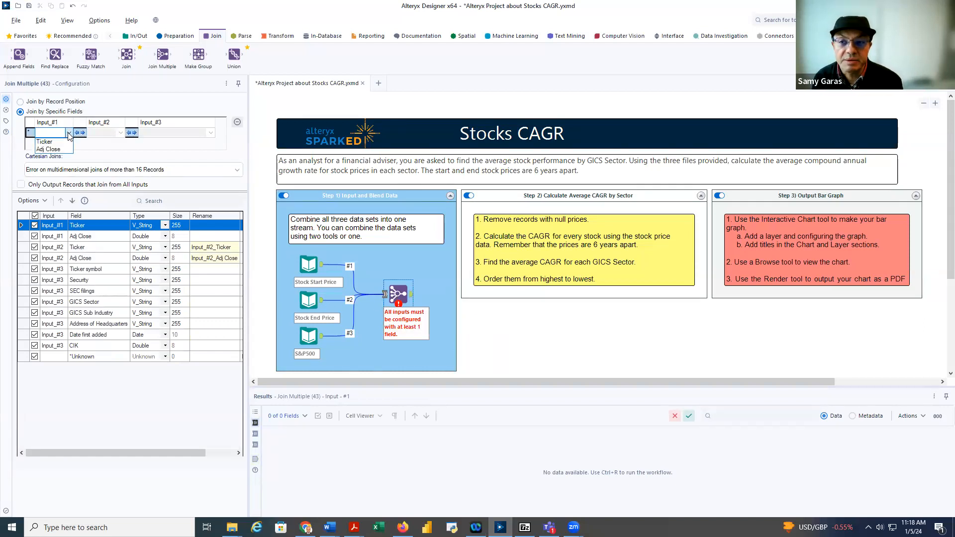
left_click(55, 142)
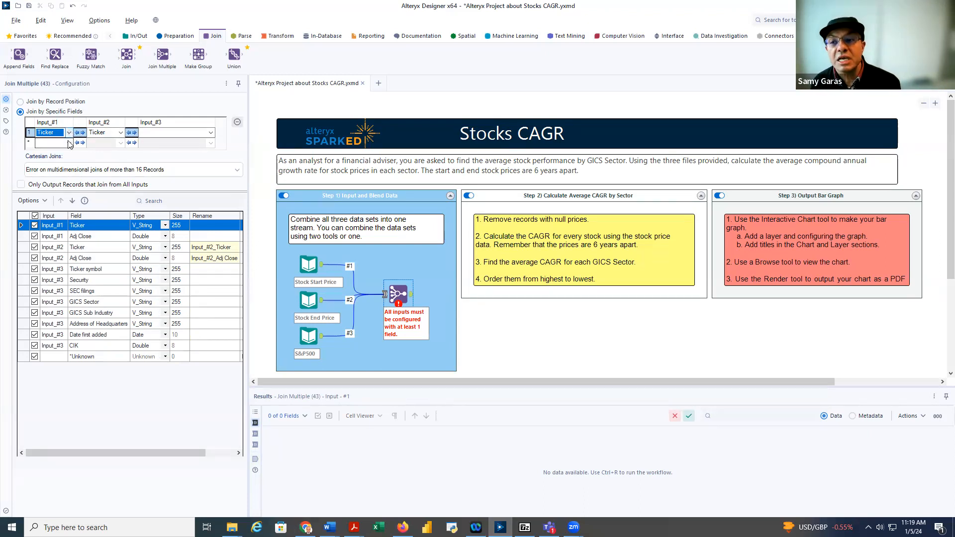
left_click(152, 133)
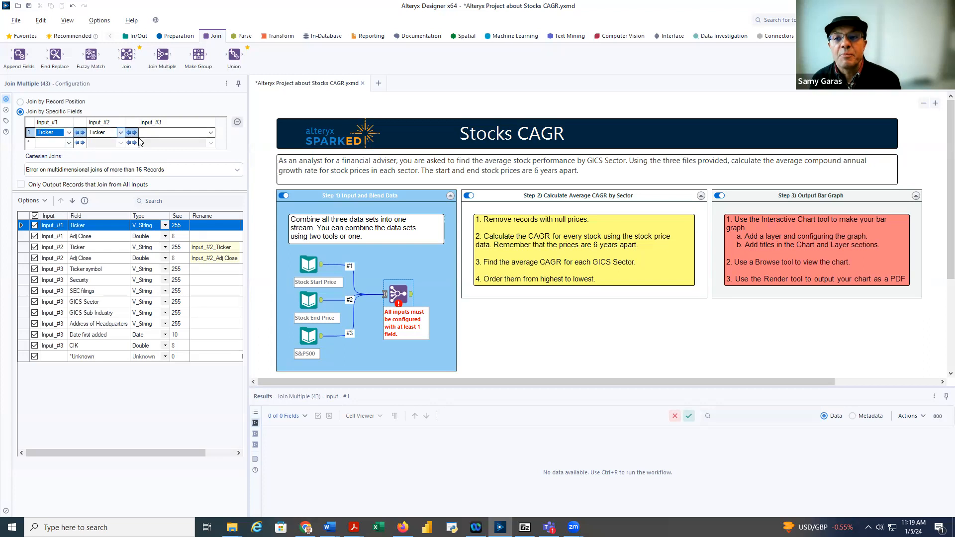
left_click(165, 134)
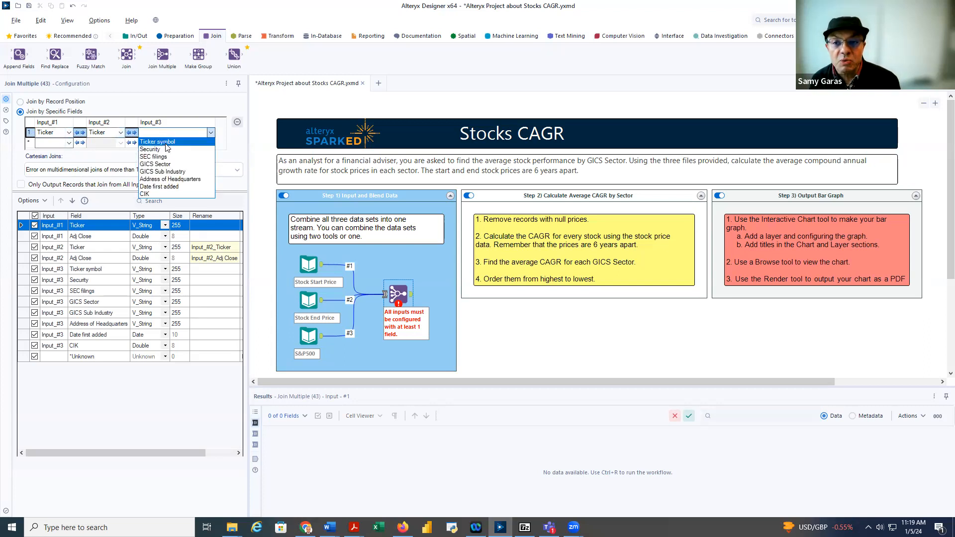
left_click(166, 143)
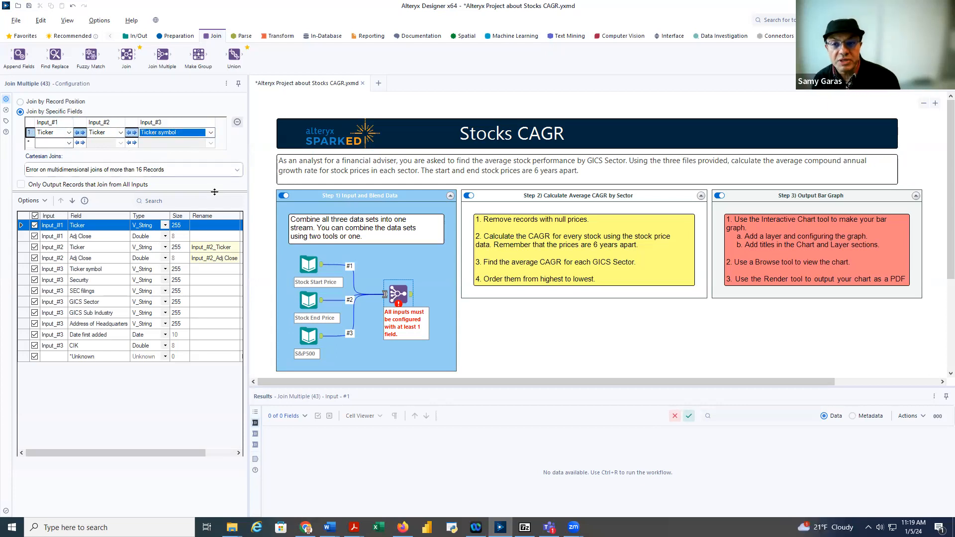
left_click(237, 174)
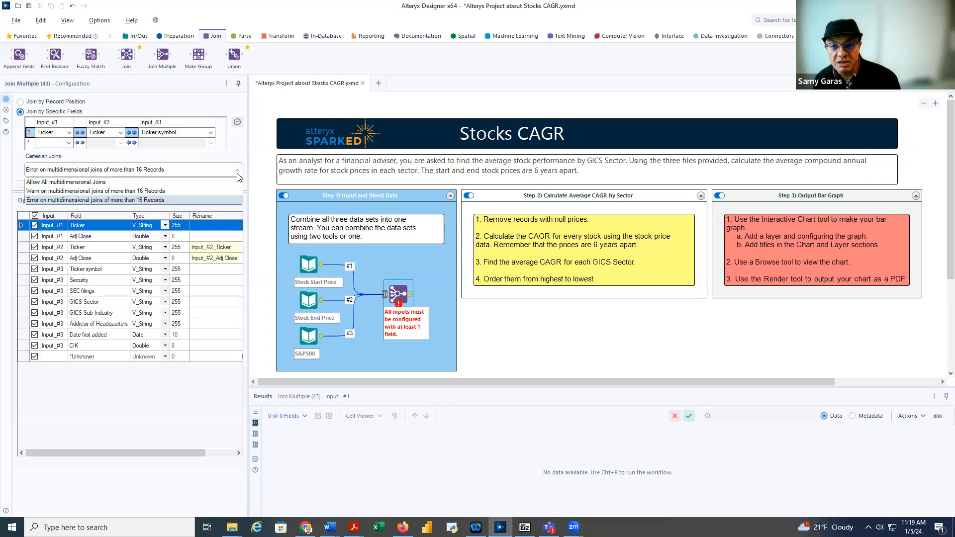
left_click(237, 173)
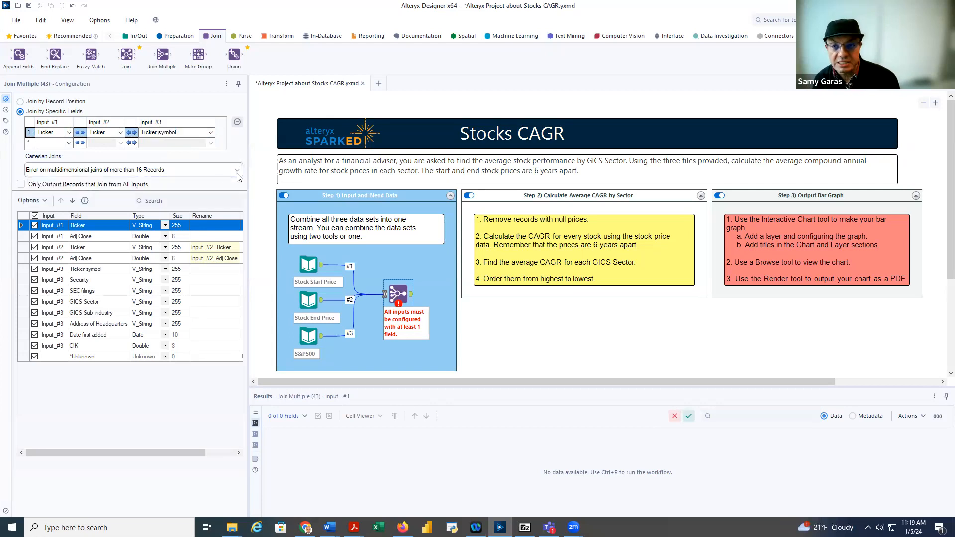
Step: Exclude the Ticker fields of inputs 1 and 2 from the join output and rename input 3's Ticker symbol field to "Ticker"
left_click(35, 226)
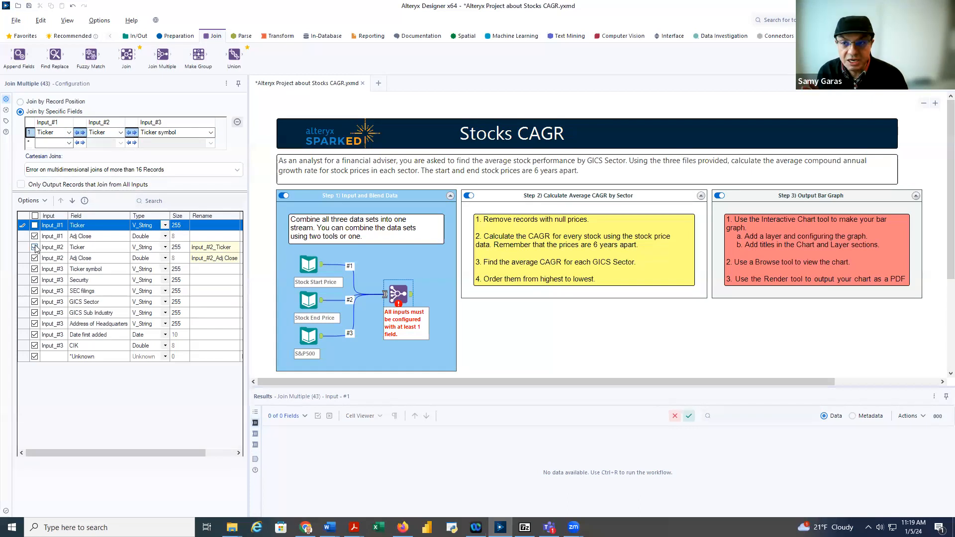
left_click(35, 247)
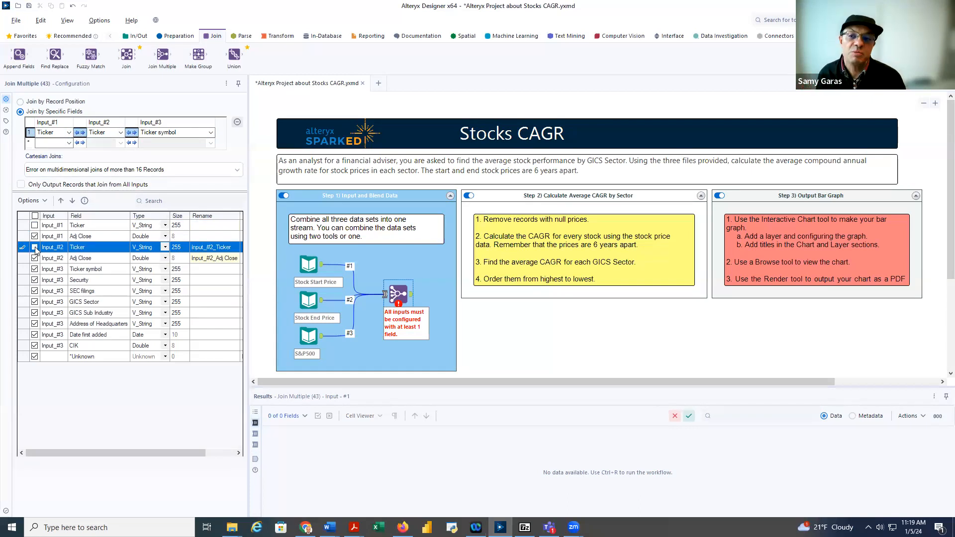
left_click(210, 269)
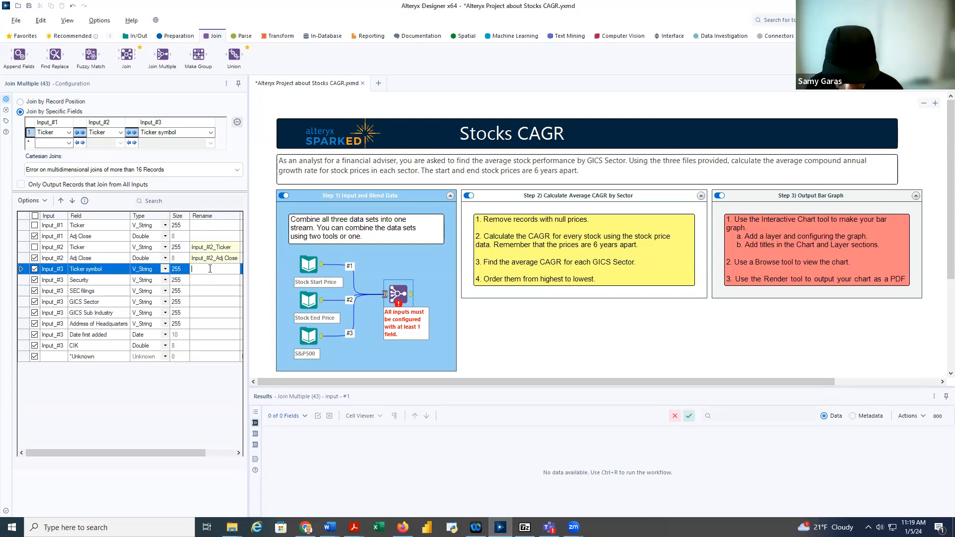
type("Ticker")
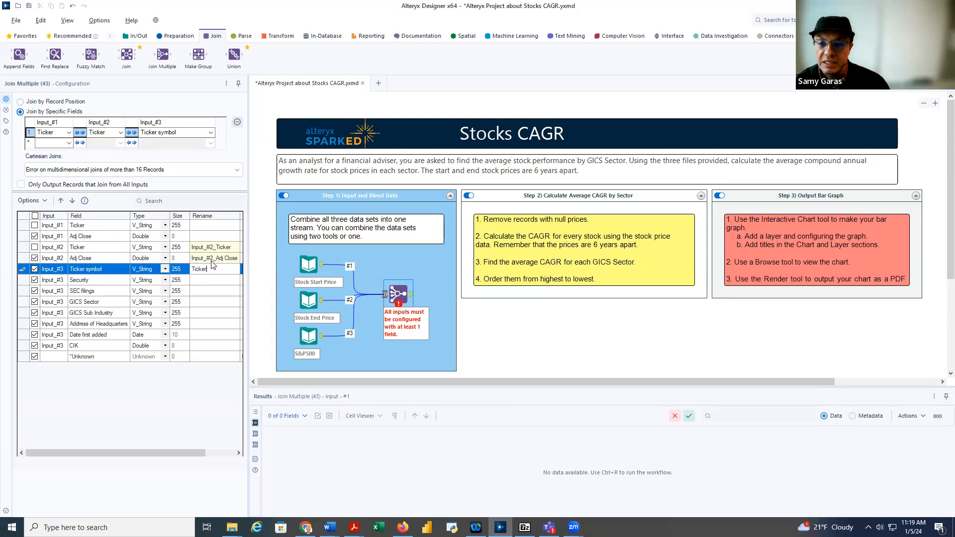
Step: Rename the Adj Close field of input 1 to "Start Price" and that of input 2 to "End Price"
left_click(81, 237)
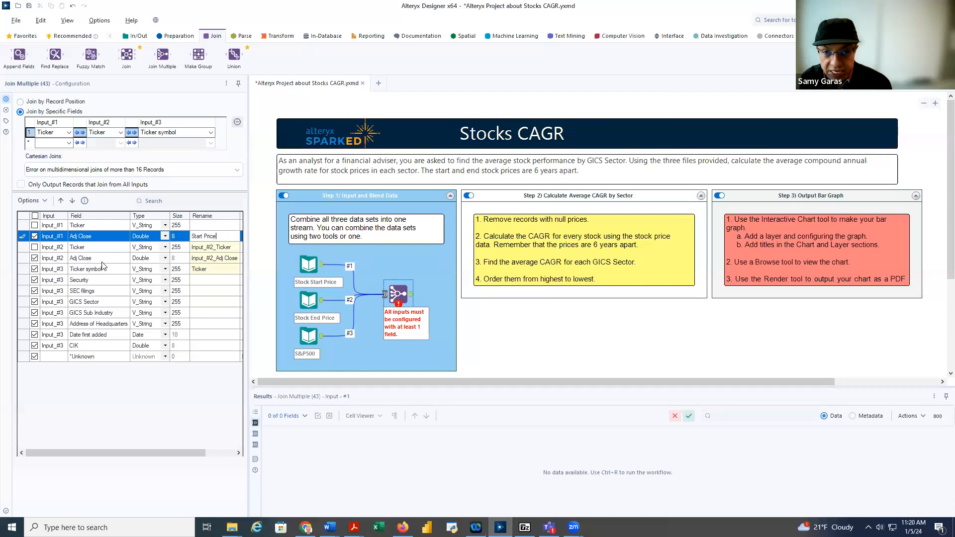
left_click(194, 259)
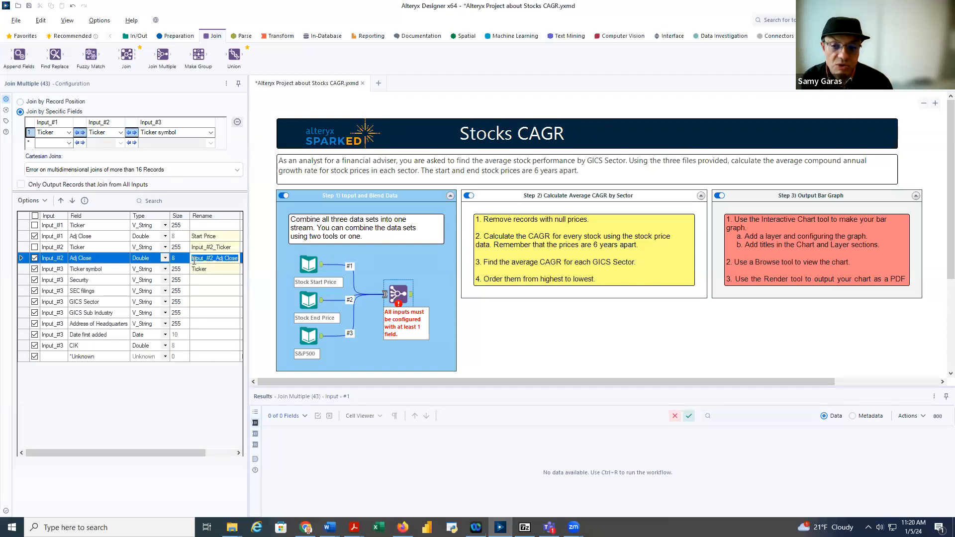
left_click(196, 258)
key("shift+Right")
key("shift+Right")
key("shift+Right")
key("shift+Right")
key("shift+Right")
key("shift+Right")
key("shift+Right")
key("shift+Right")
key("shift+Right")
key("shift+Right")
key("shift+Right")
key("shift+Right")
key("shift+Right")
key("shift+Right")
key("shift+Right")
key("shift+Right")
key("shift+Right")
type("End")
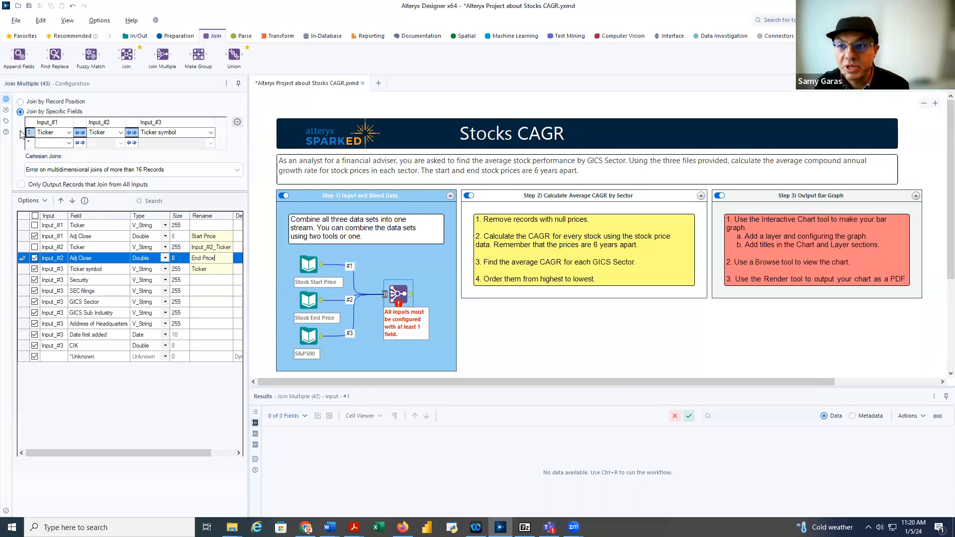
Step: Annotate the Join Multiple tool with "Join the files" and apply the annotation
left_click(6, 121)
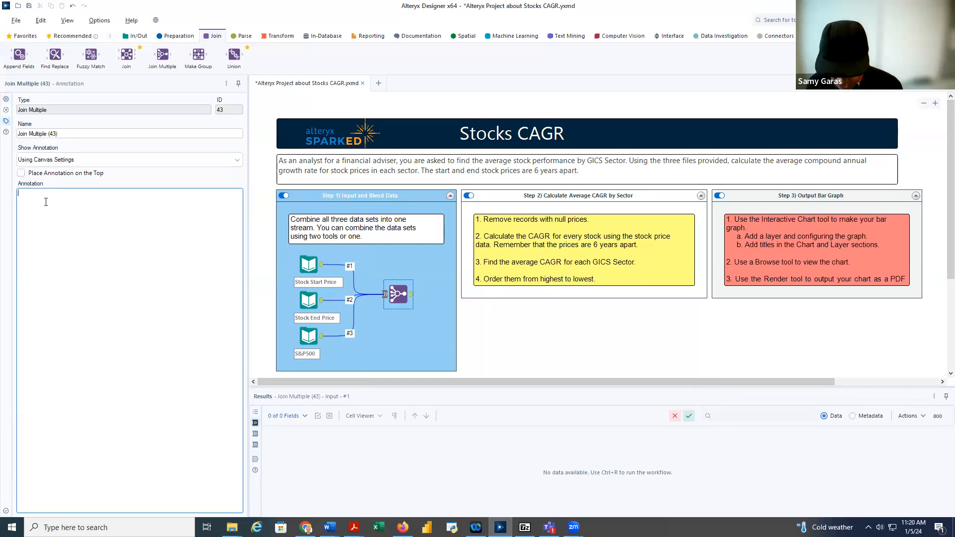
type("Join the files")
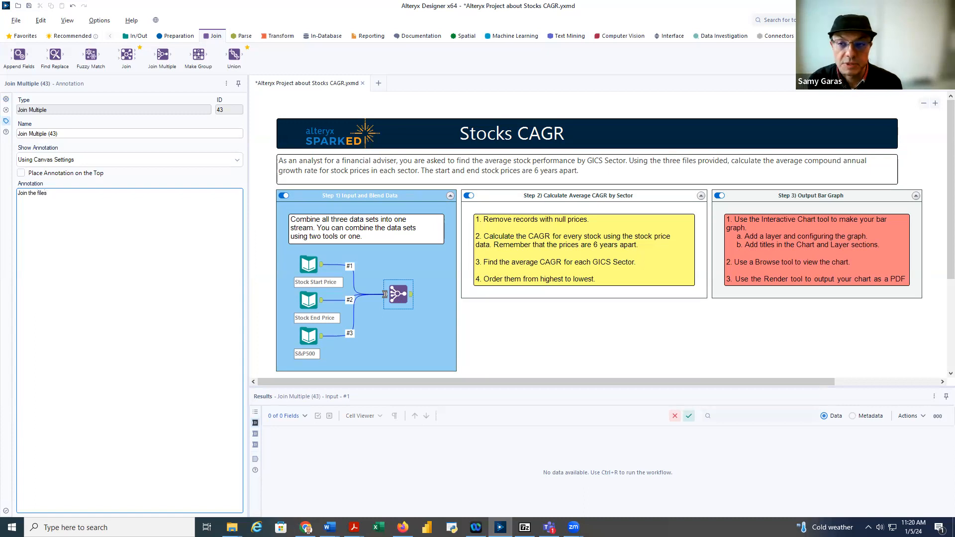
left_click(6, 511)
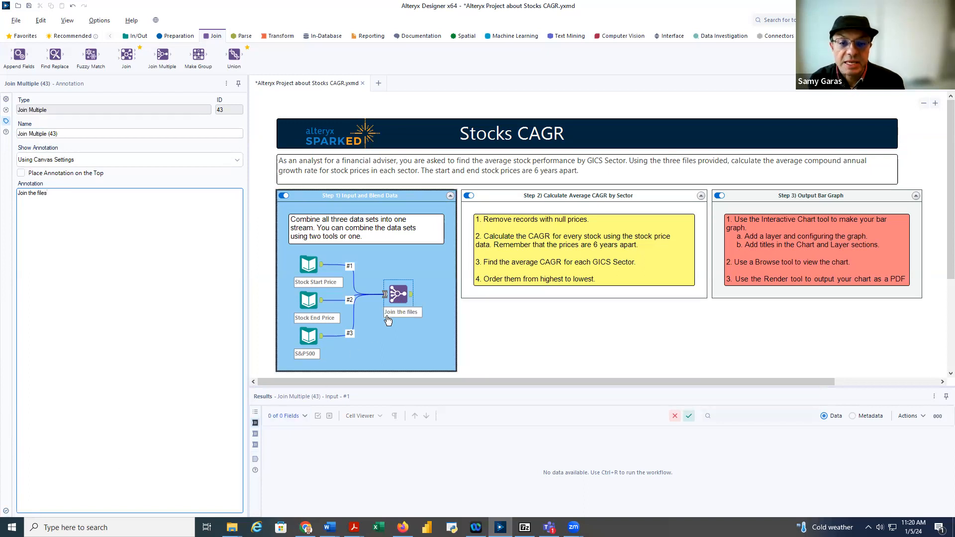
Step: Run the workflow and review the joined records in the Join Multiple tool's output
left_click(412, 297)
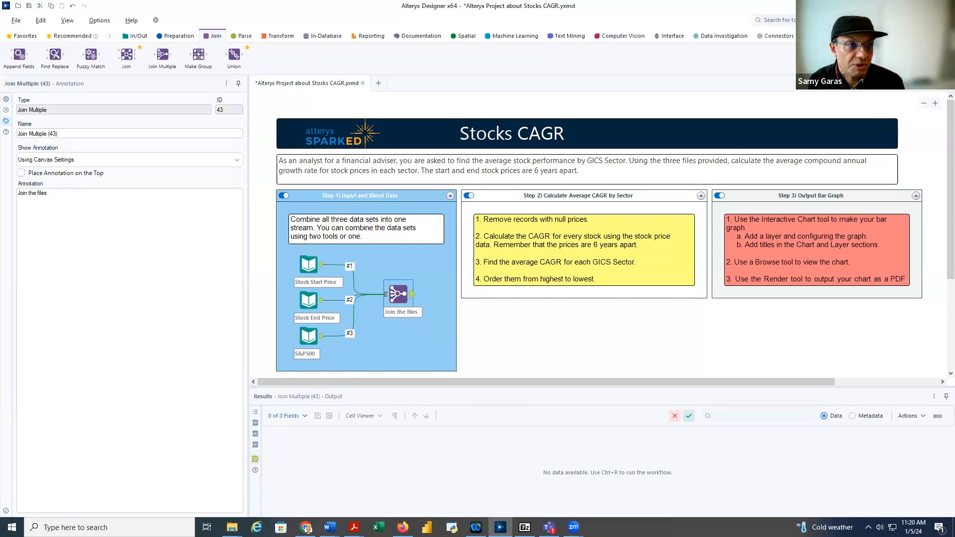
key("ctrl+r")
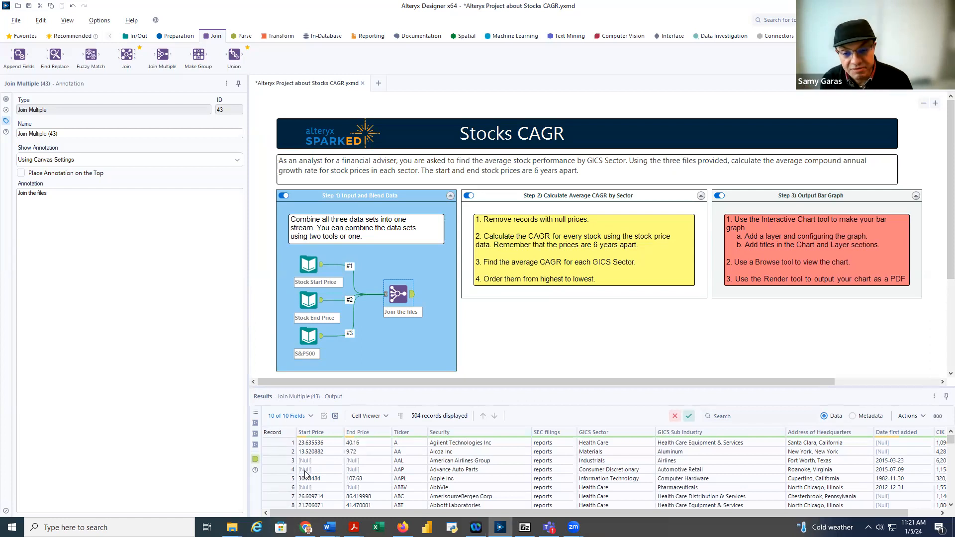
scroll(357, 469, "down", 6)
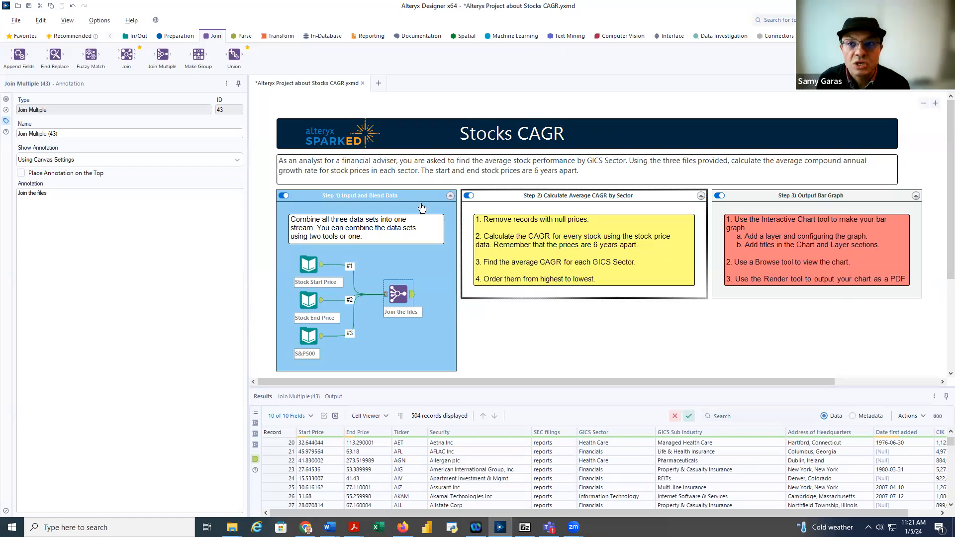
Step: Add a Filter tool to the Step 2 container and connect the Join Multiple output to its input
left_click(176, 36)
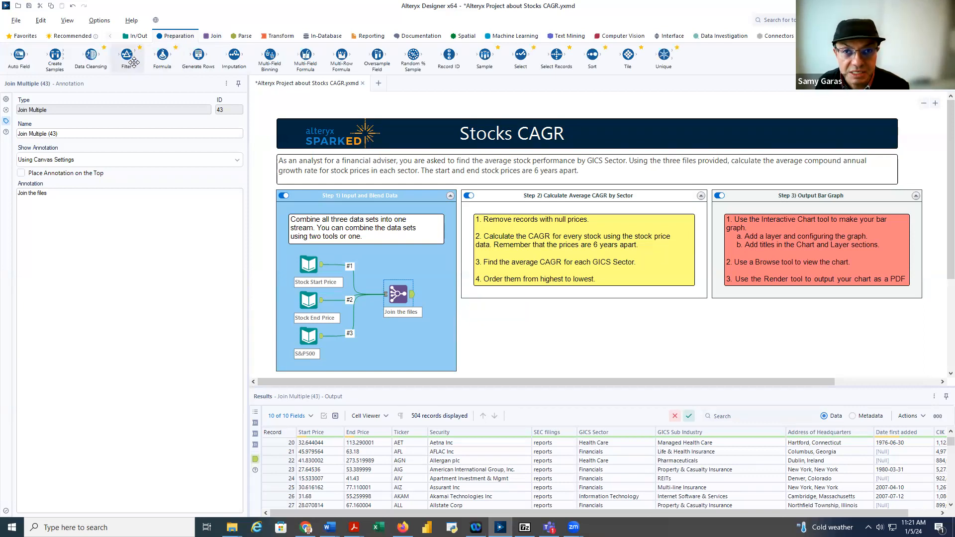
left_click_drag(126, 54, 493, 306)
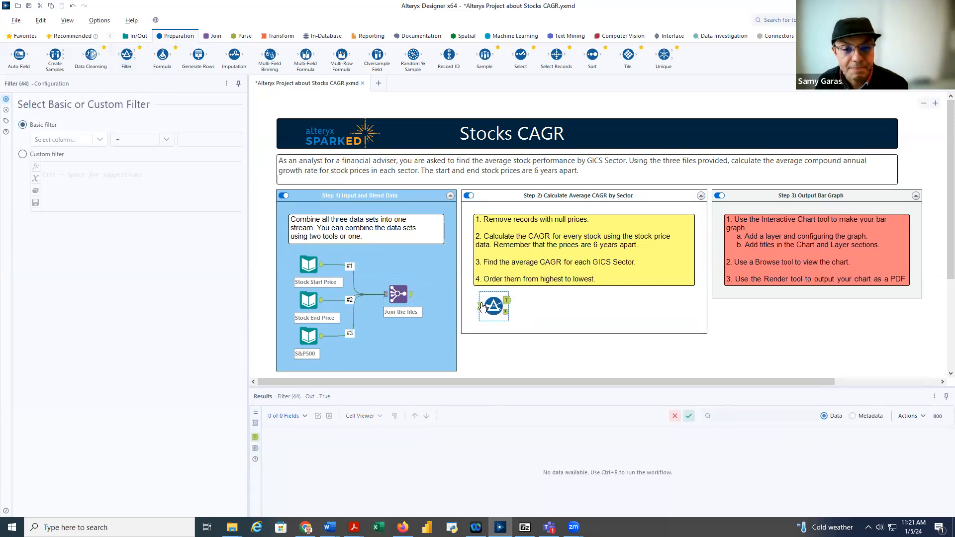
left_click_drag(412, 295, 481, 310)
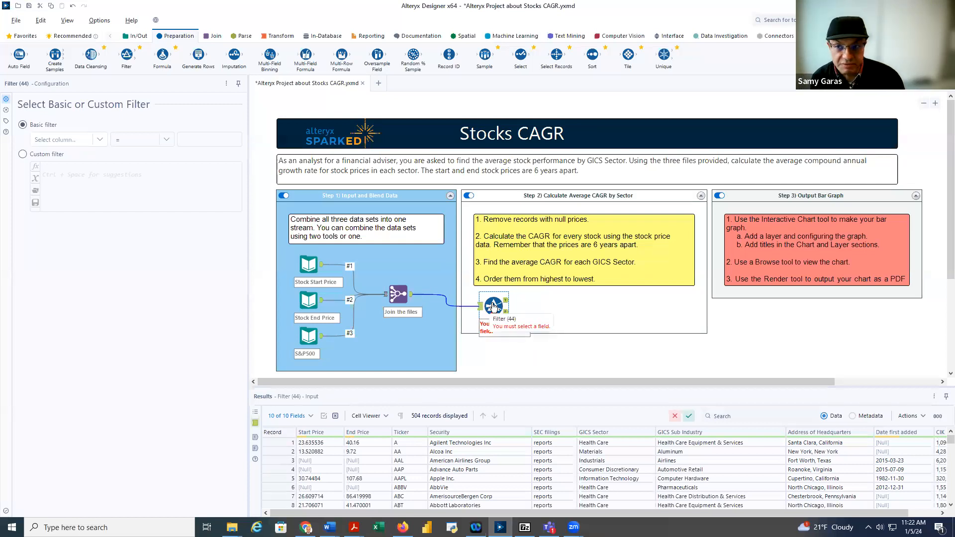
Step: Switch the Filter tool to a custom filter and build the expression !IsNull([Start Price])
left_click(22, 156)
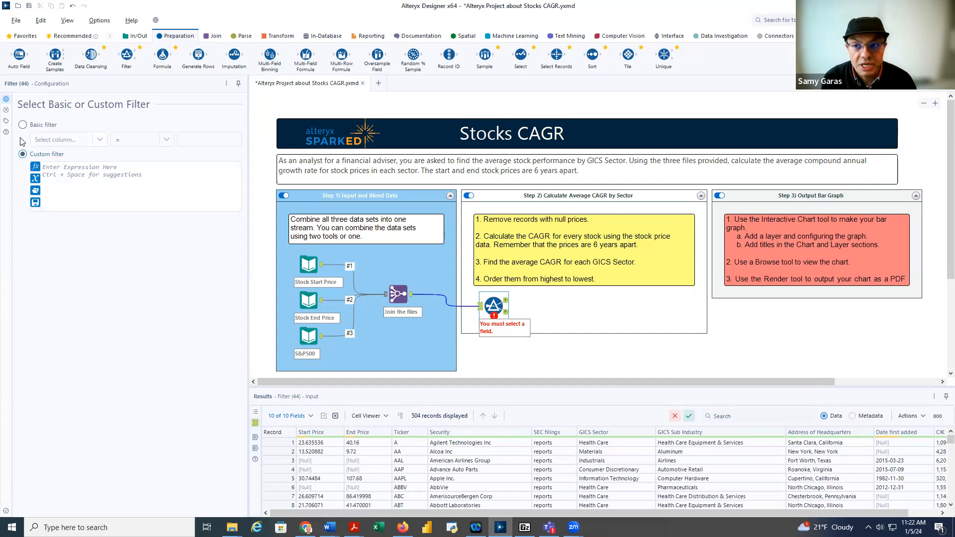
left_click(35, 167)
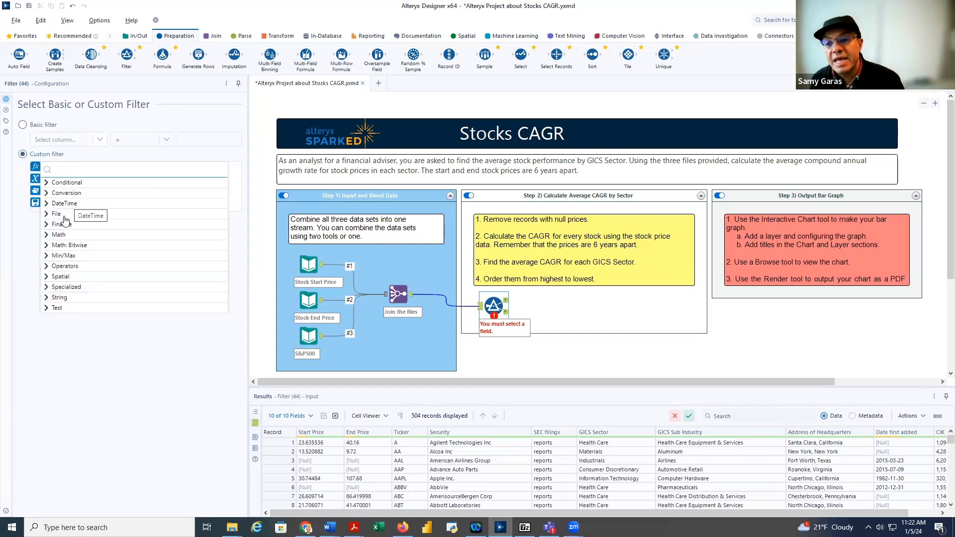
left_click(47, 266)
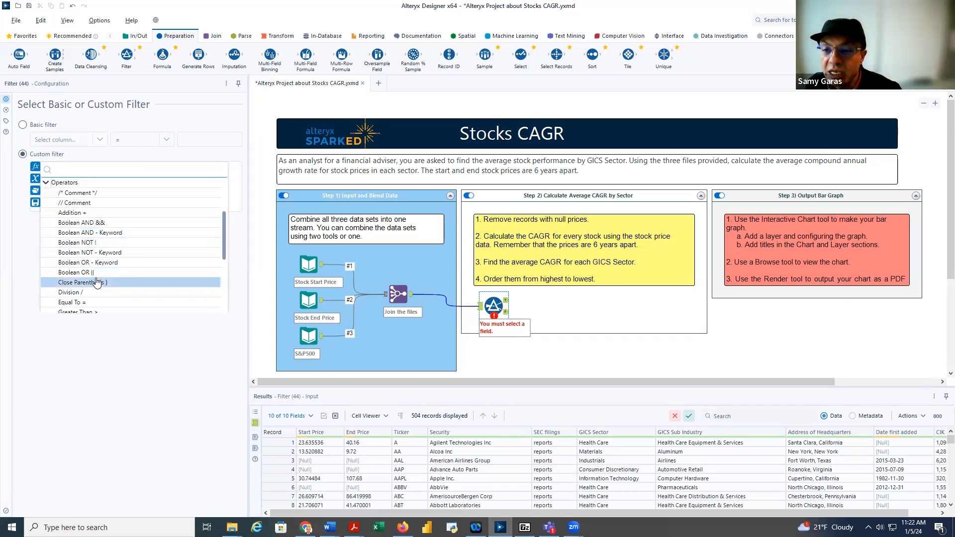
left_click(87, 244)
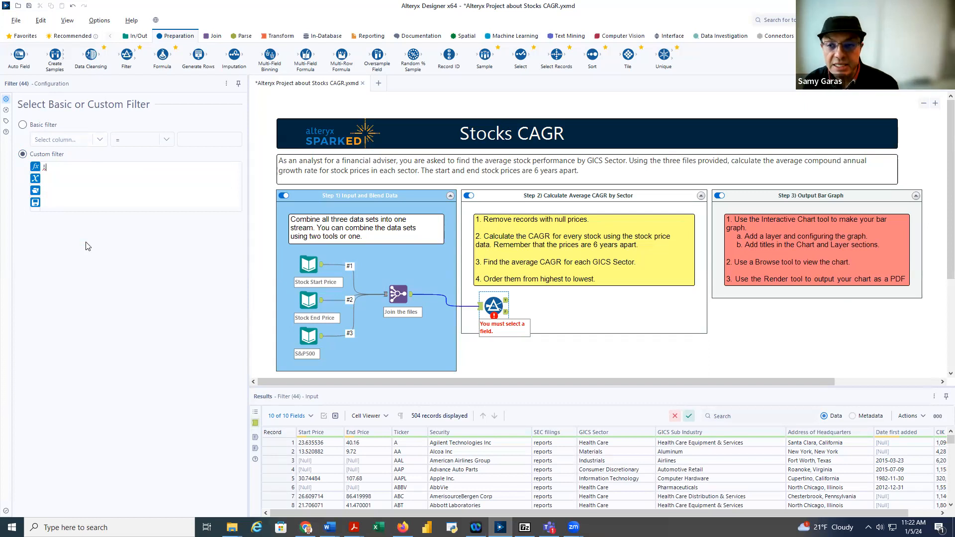
left_click(35, 166)
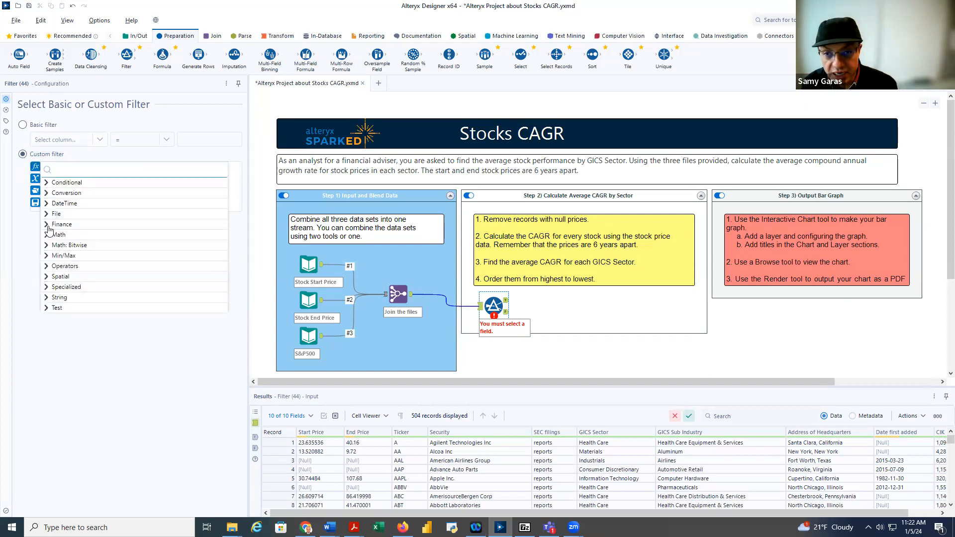
left_click(55, 308)
scroll(55, 314, "down", 3)
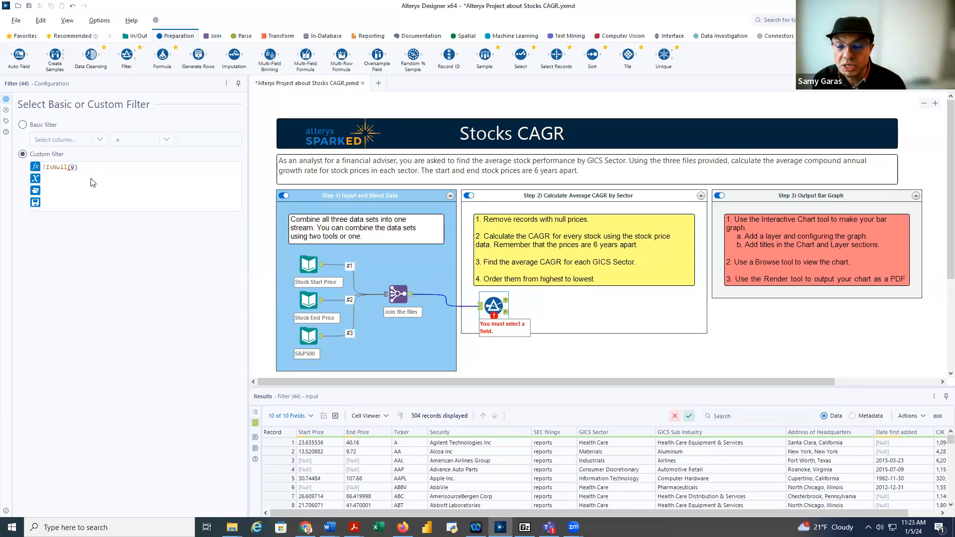
type("st")
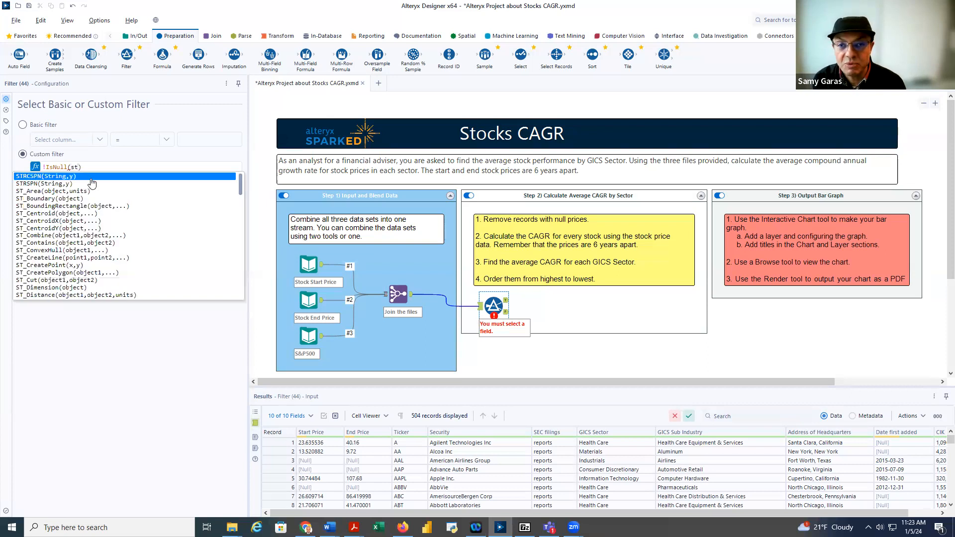
type("art")
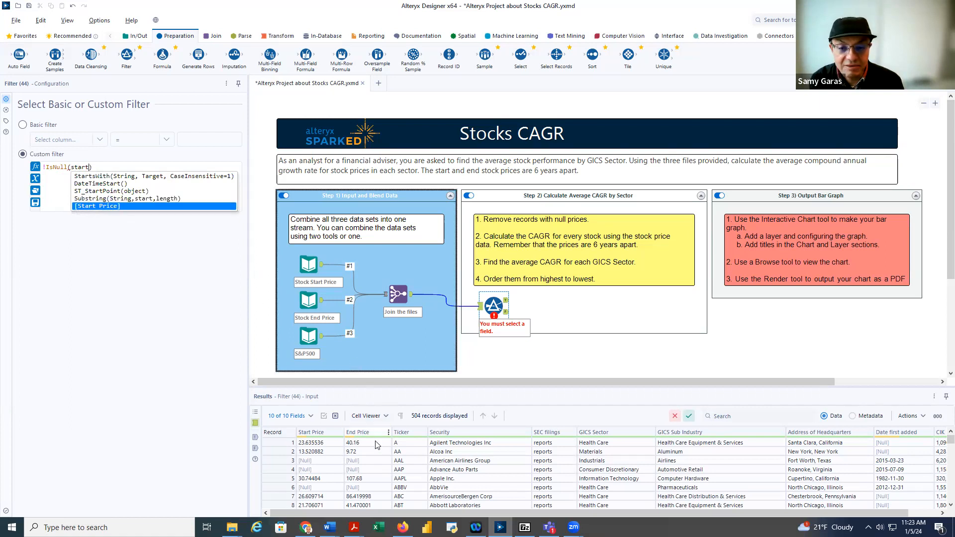
left_click(94, 207)
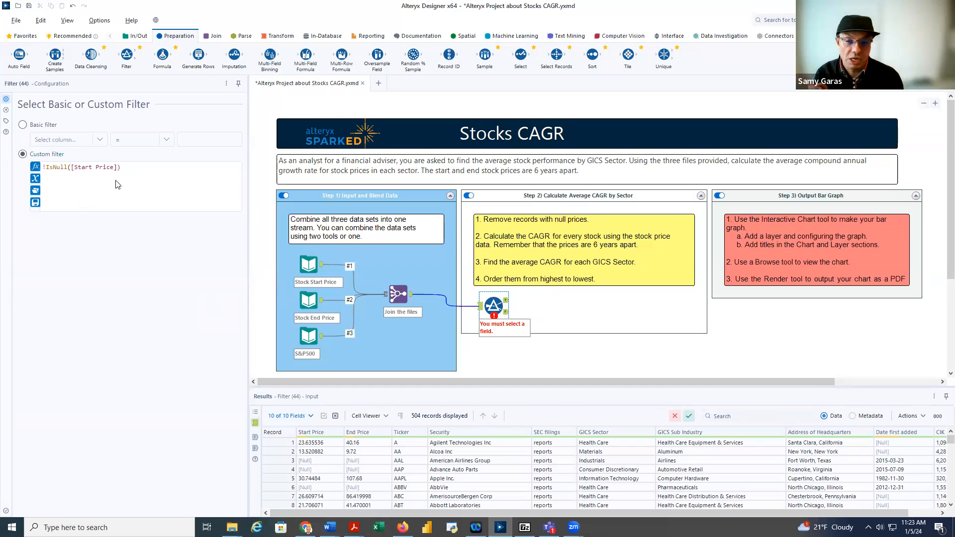
Step: Extend the custom filter with a Boolean AND condition so the expression reads !IsNull([Start Price])&&!IsNull([End Price])
left_click(132, 167)
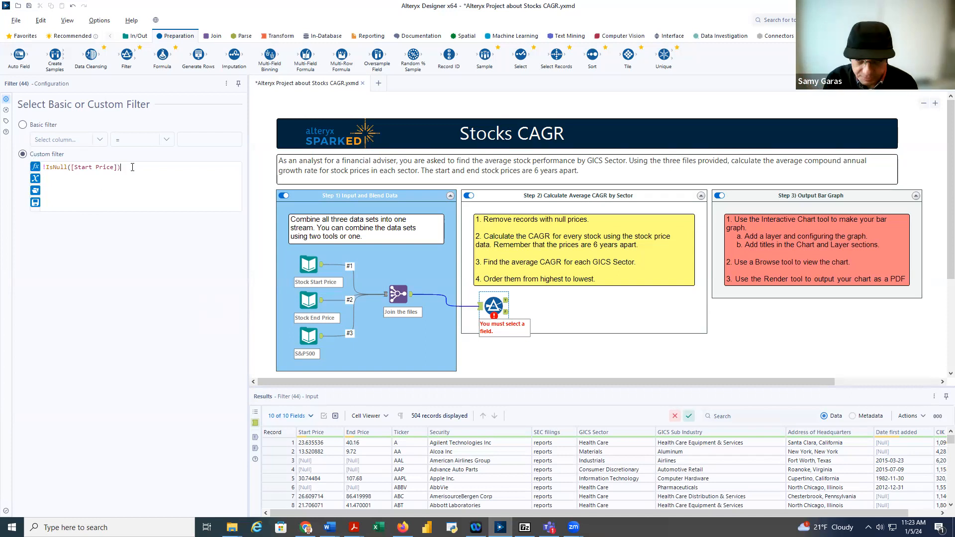
left_click(35, 167)
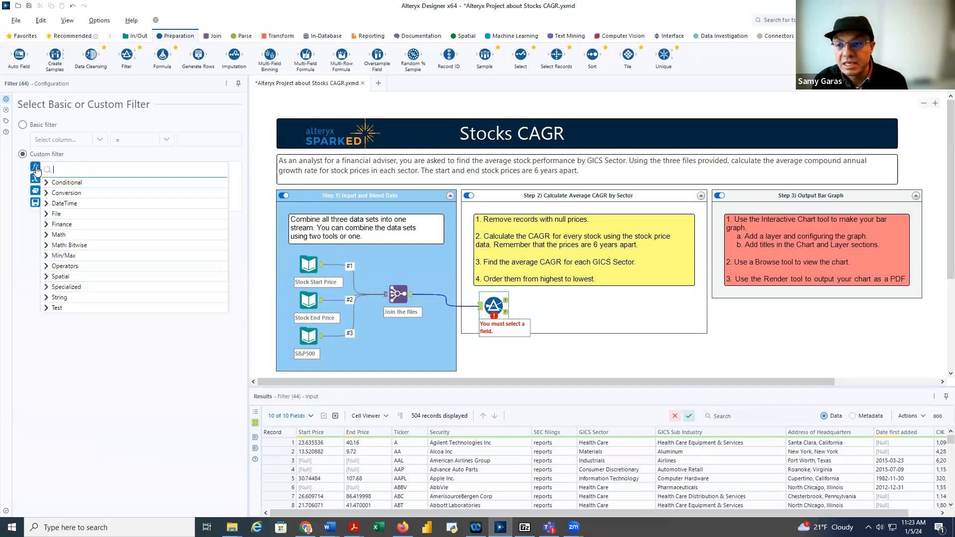
left_click(69, 266)
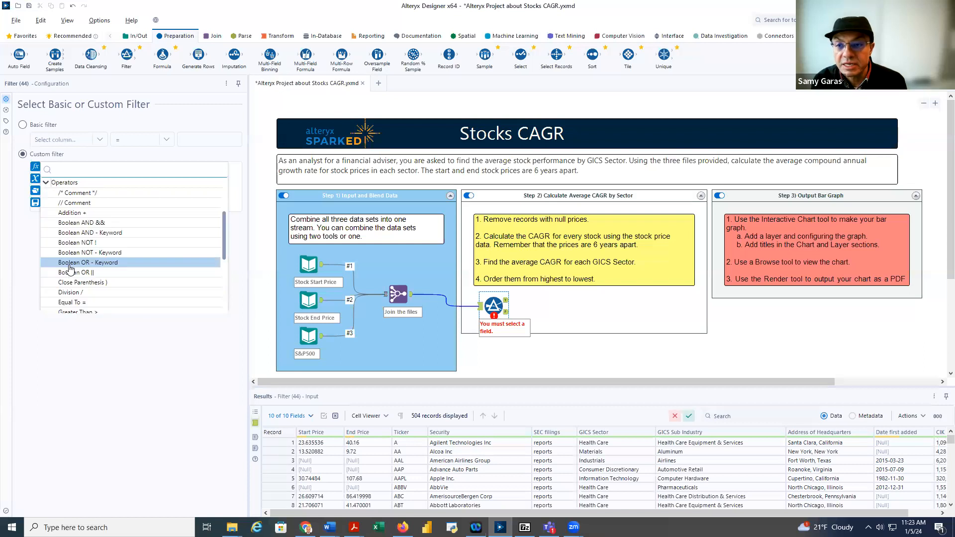
left_click(96, 223)
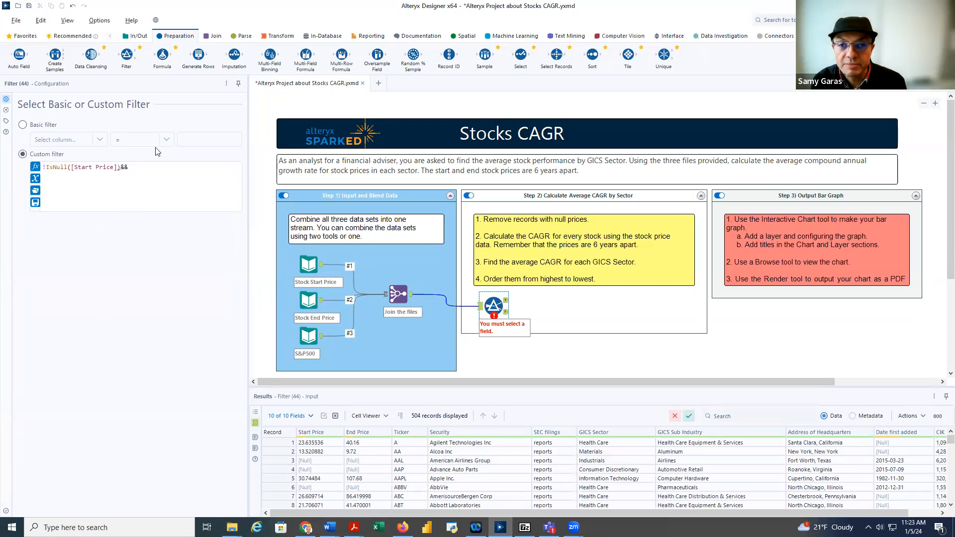
left_click(35, 167)
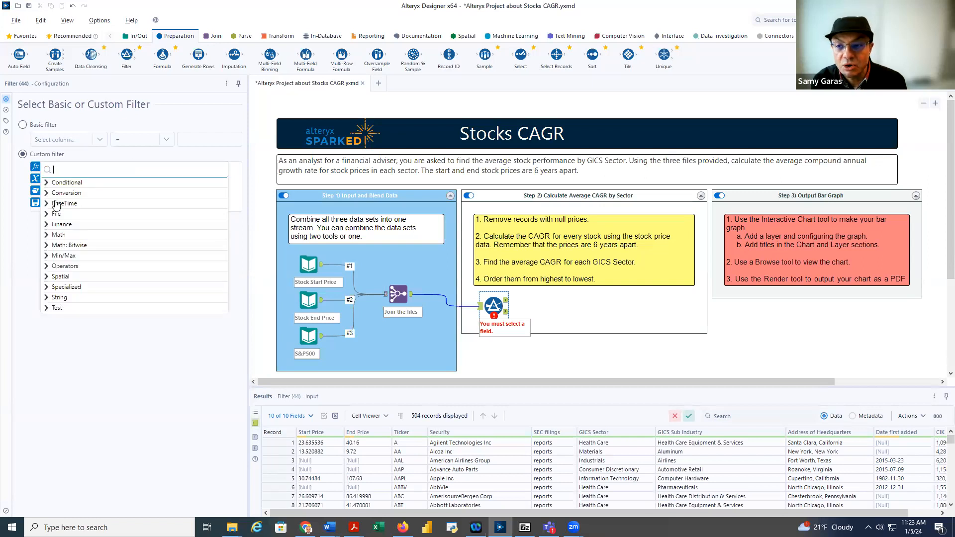
left_click(63, 266)
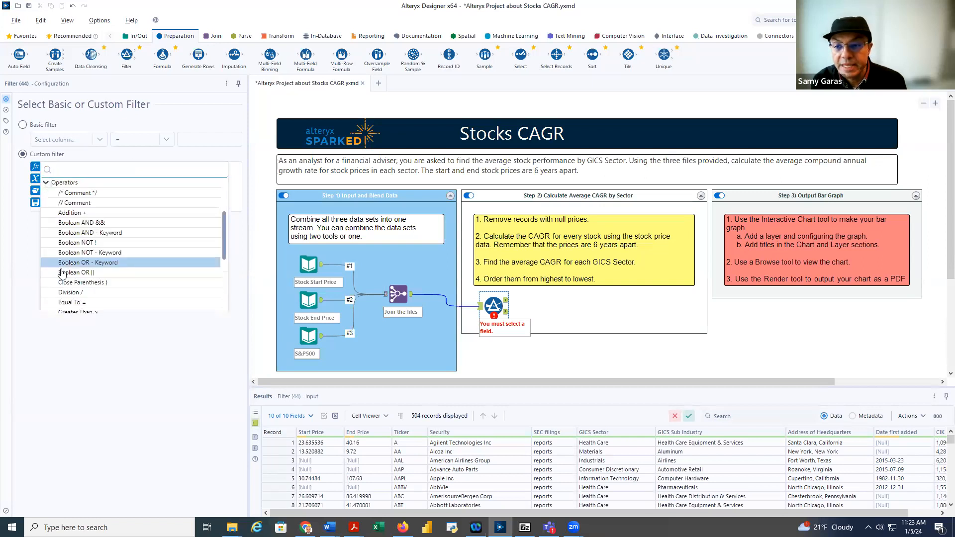
left_click(77, 242)
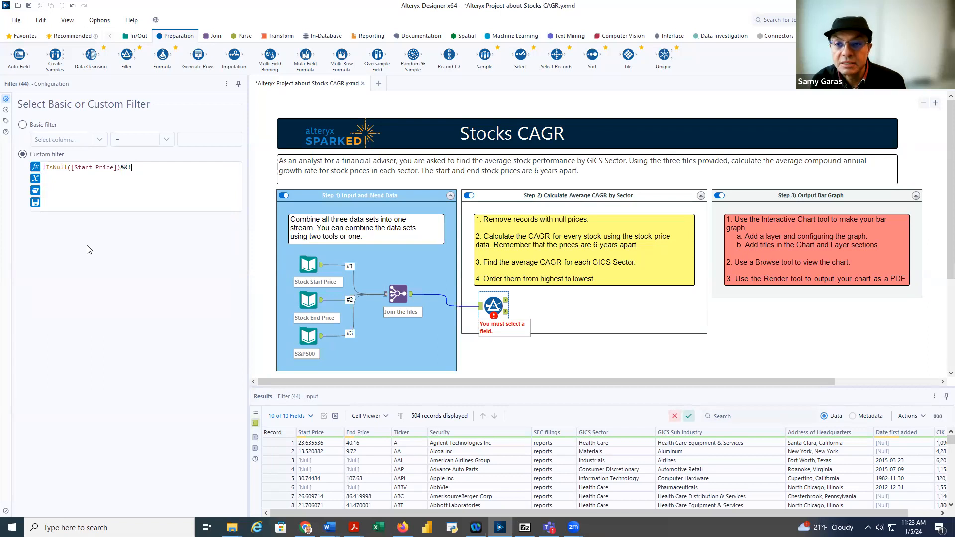
left_click(36, 167)
left_click(56, 308)
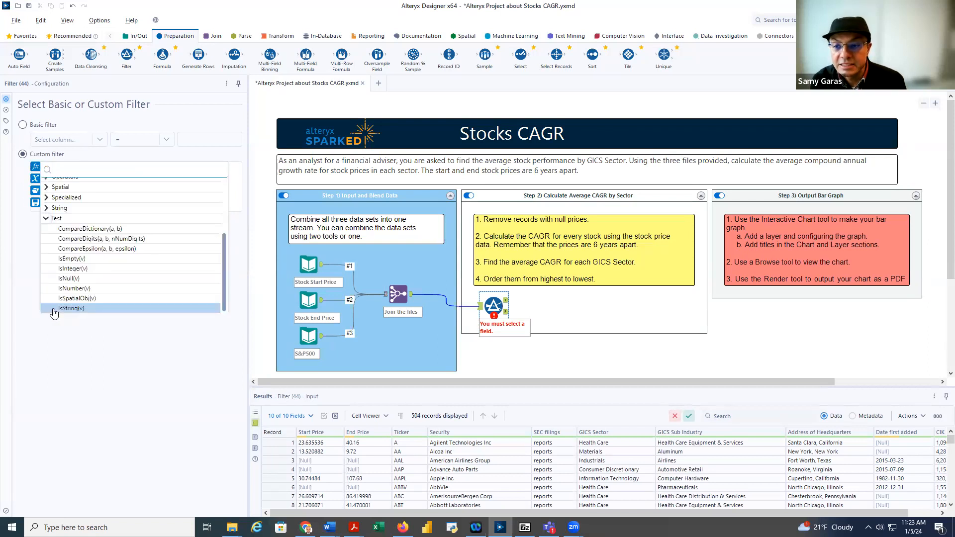
left_click(68, 279)
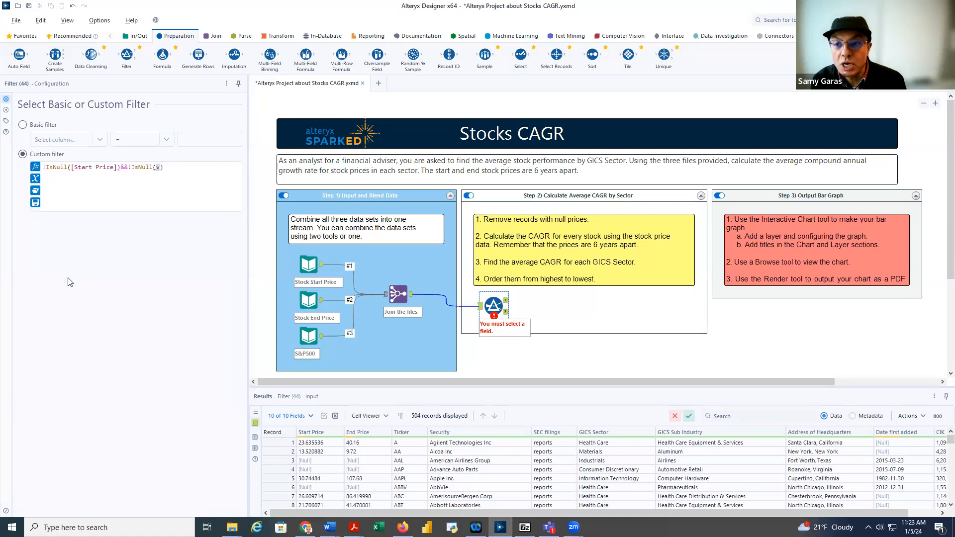
double_click(159, 169)
type("end")
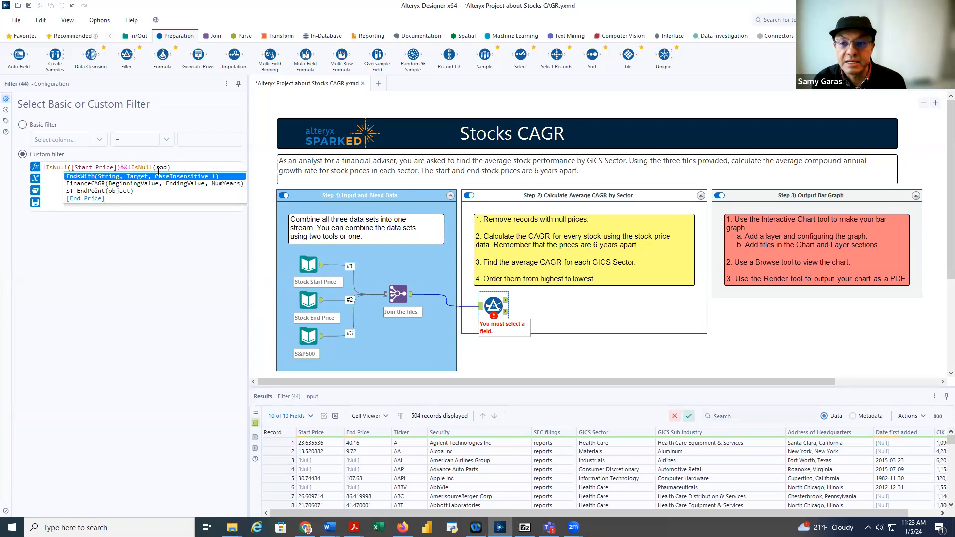
left_click(102, 200)
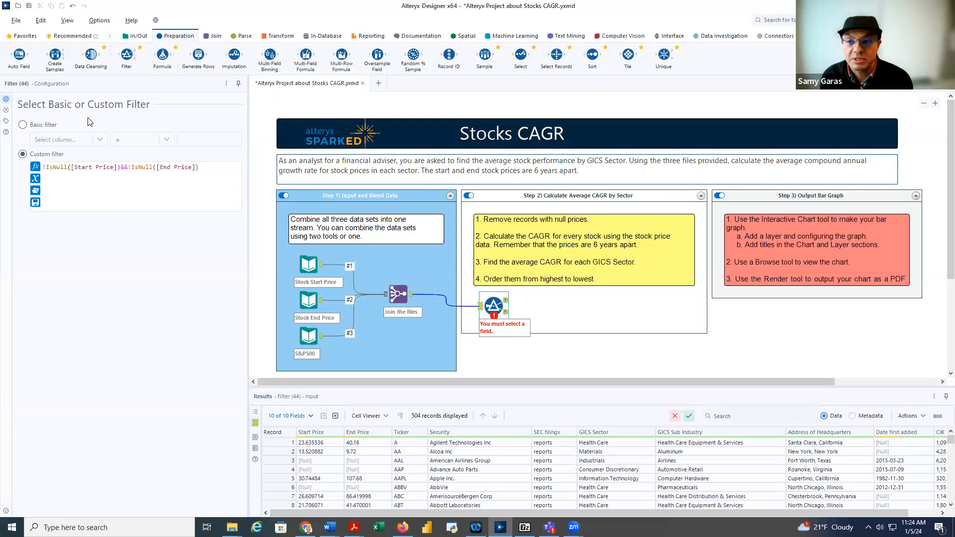
Step: Replace the Filter tool's default annotation with "Filter the prices" and apply it
left_click(6, 121)
left_click(99, 207)
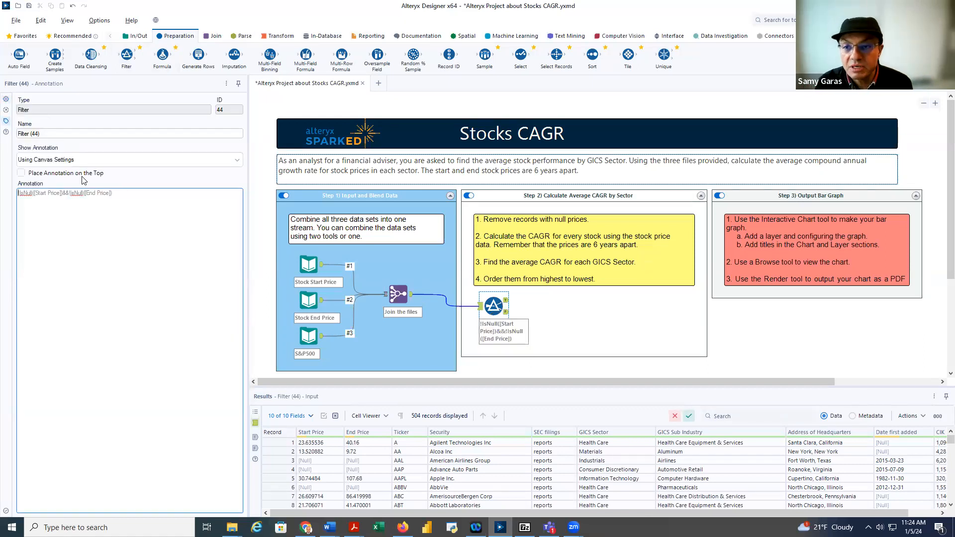
left_click_drag(120, 193, 0, 185)
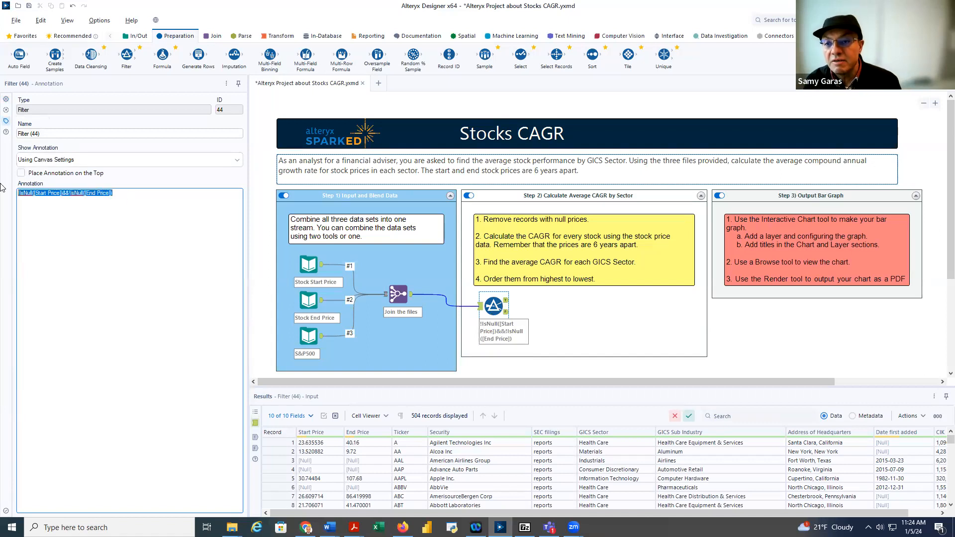
type("F")
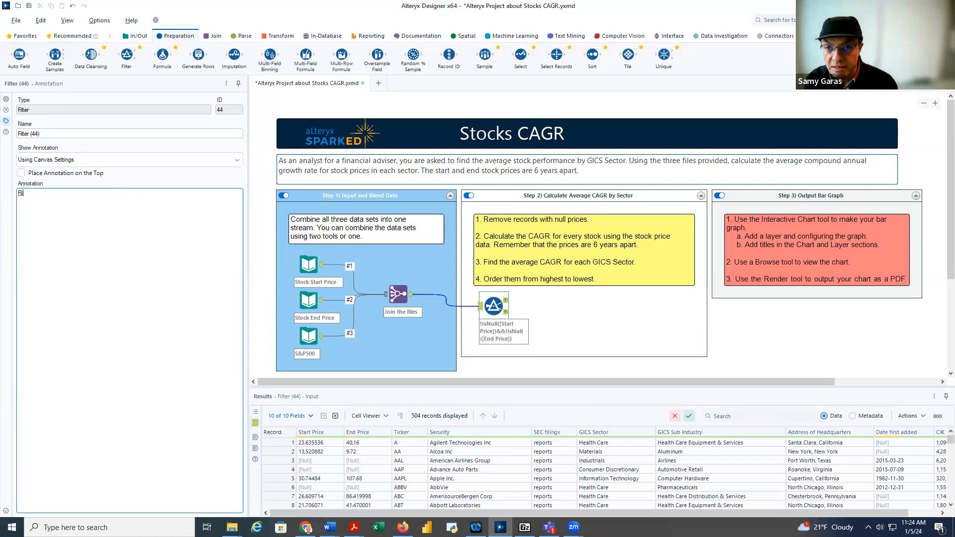
type("ilter t")
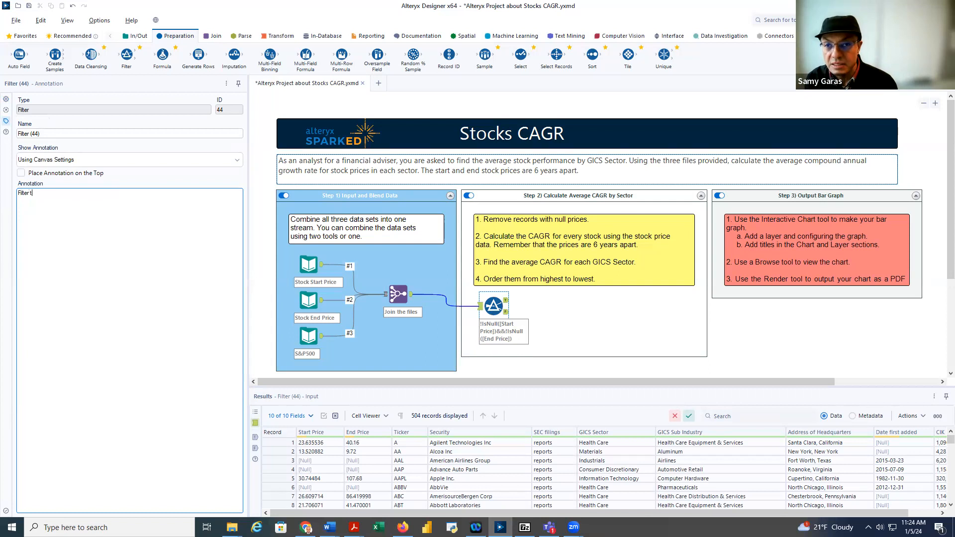
type("he prices")
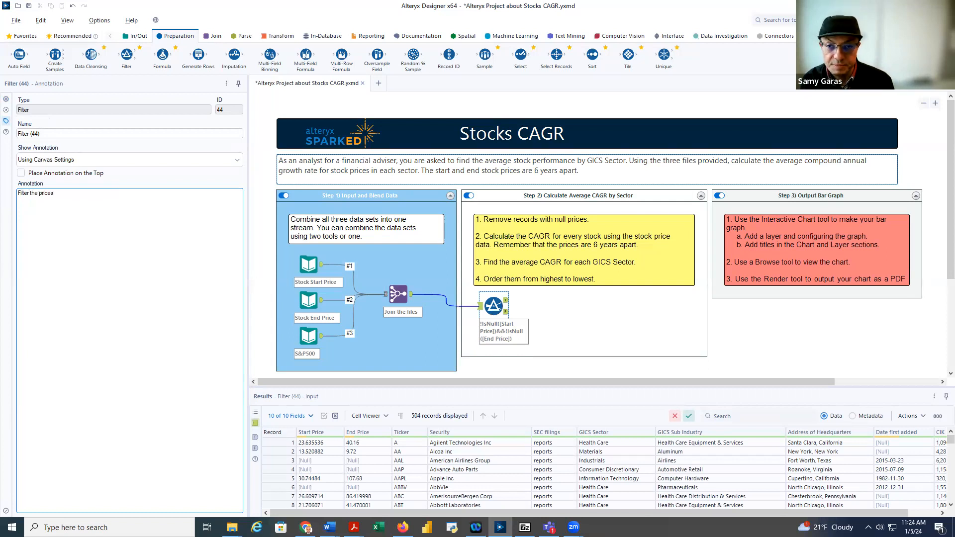
left_click(5, 512)
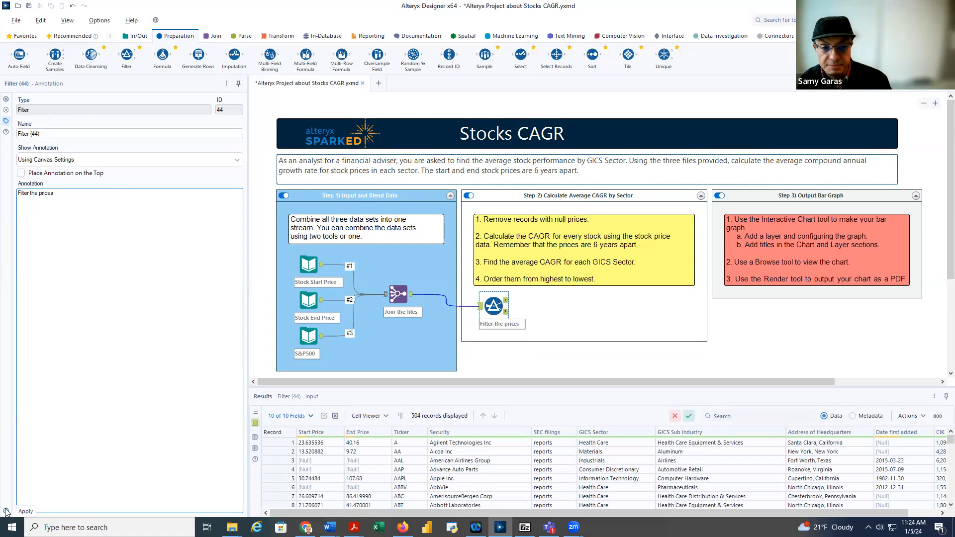
Step: Run the workflow and review the records in the Filter tool's True output
left_click(504, 300)
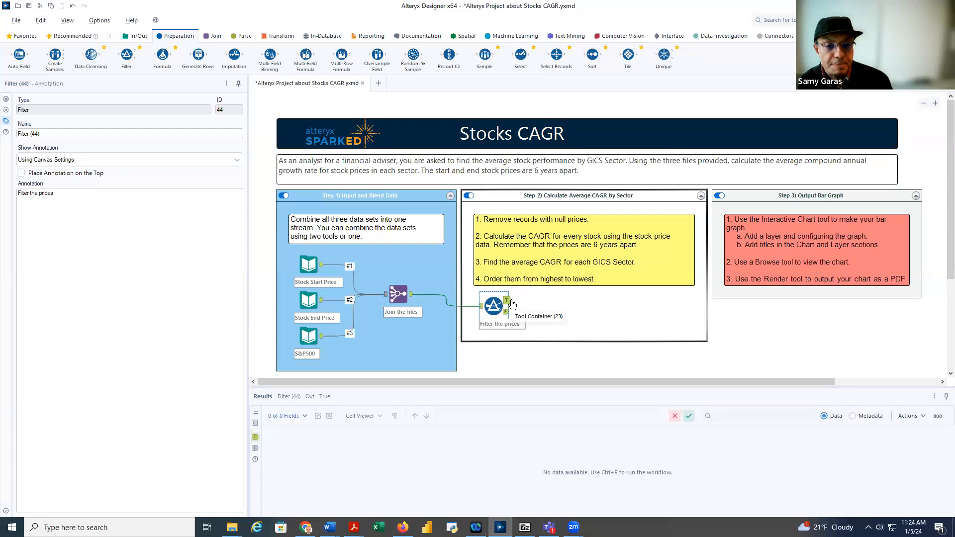
key("ctrl+r")
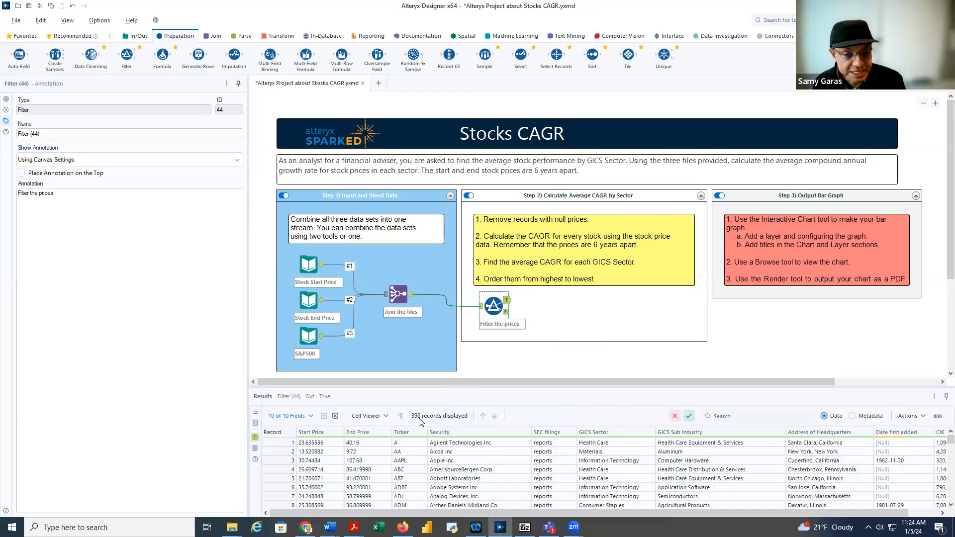
scroll(304, 451, "down", 2)
scroll(303, 452, "down", 9)
scroll(324, 482, "down", 3)
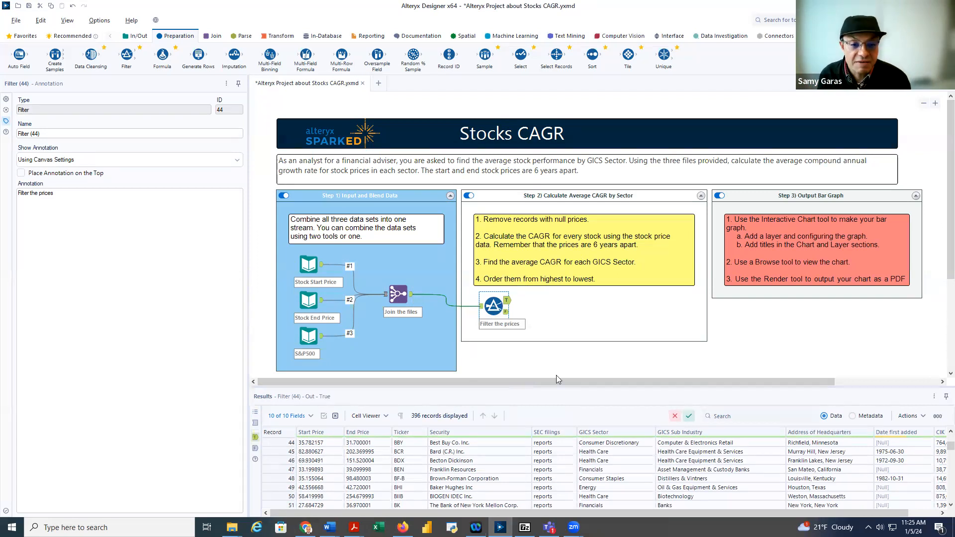
Step: Examine the Filter tool's False output down to its last records, and return to the True output
left_click(506, 312)
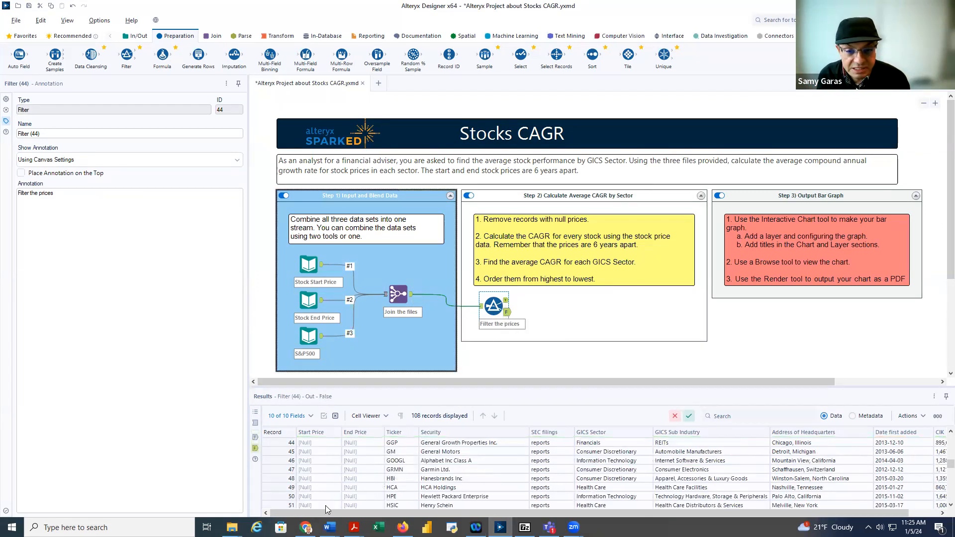
scroll(325, 466, "down", 9)
scroll(324, 466, "down", 10)
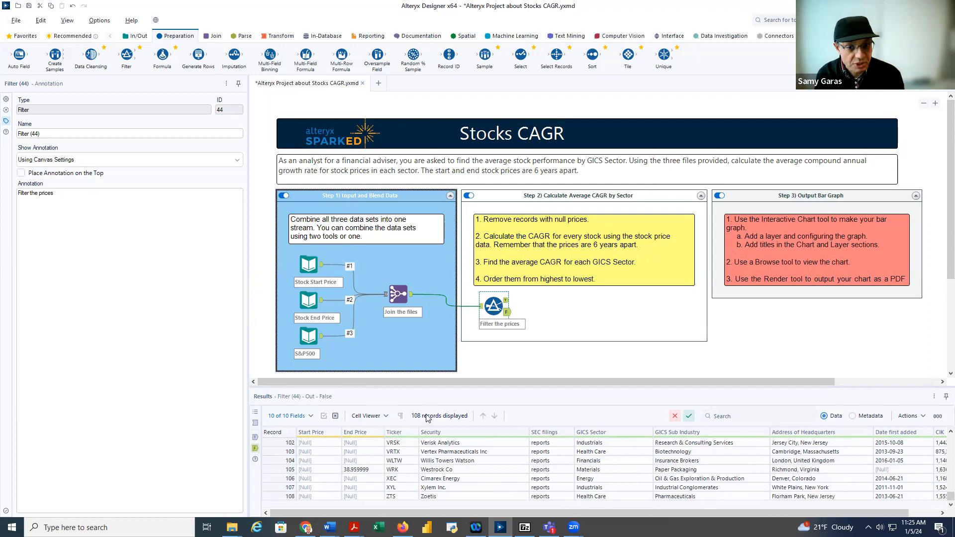
left_click(507, 300)
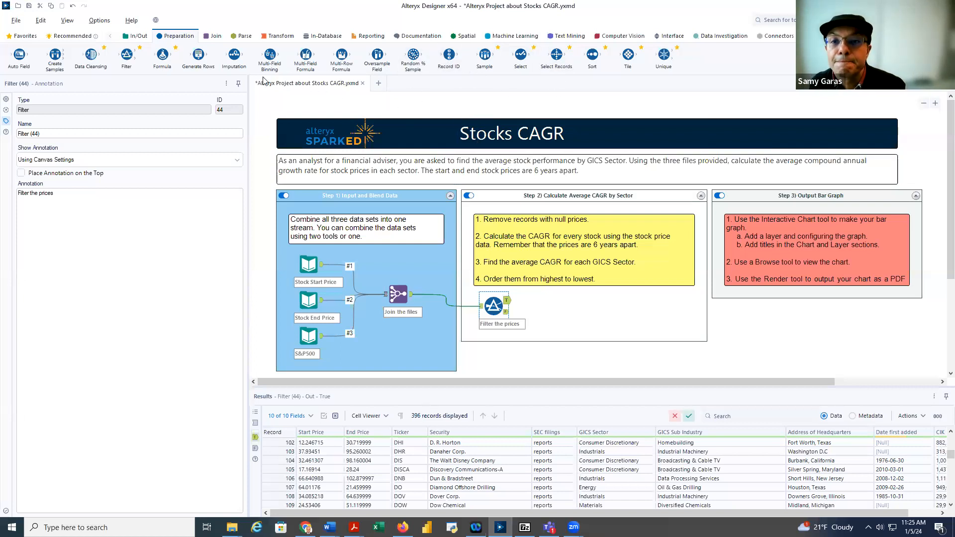
Step: Connect a Formula tool to the Filter's True output in the Step 2 container and add an output column named CAGR
mouse_move(165, 63)
left_mouse_down()
mouse_move(294, 183)
mouse_move(548, 300)
left_mouse_up()
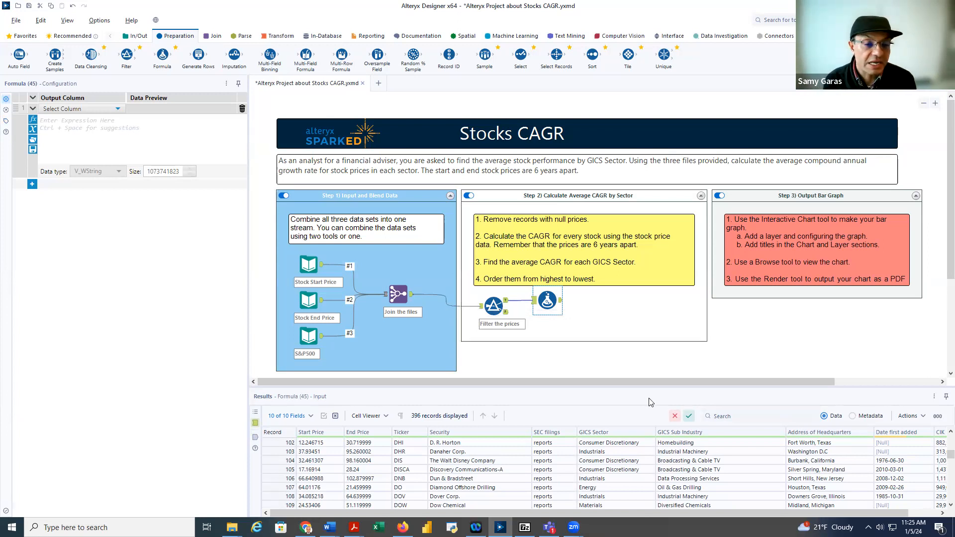
left_click(64, 109)
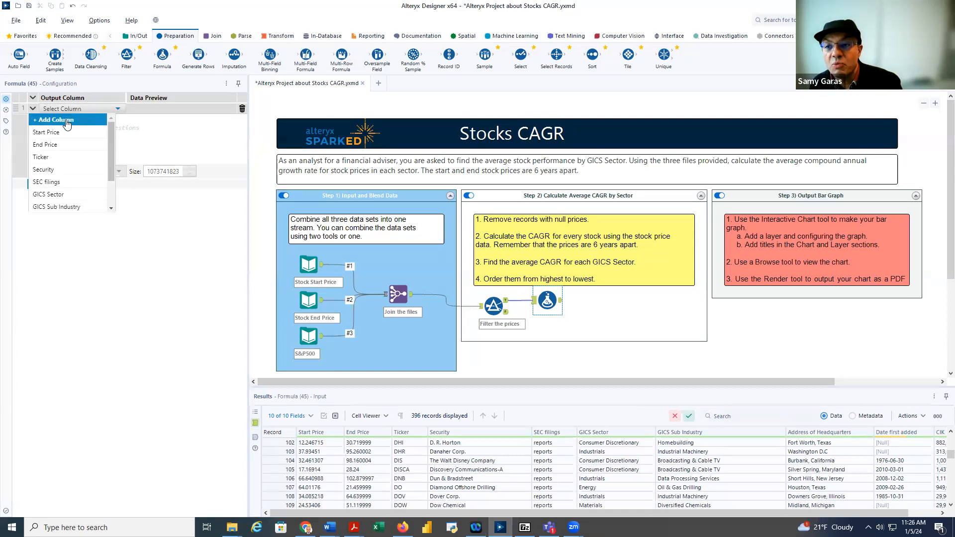
left_click(66, 121)
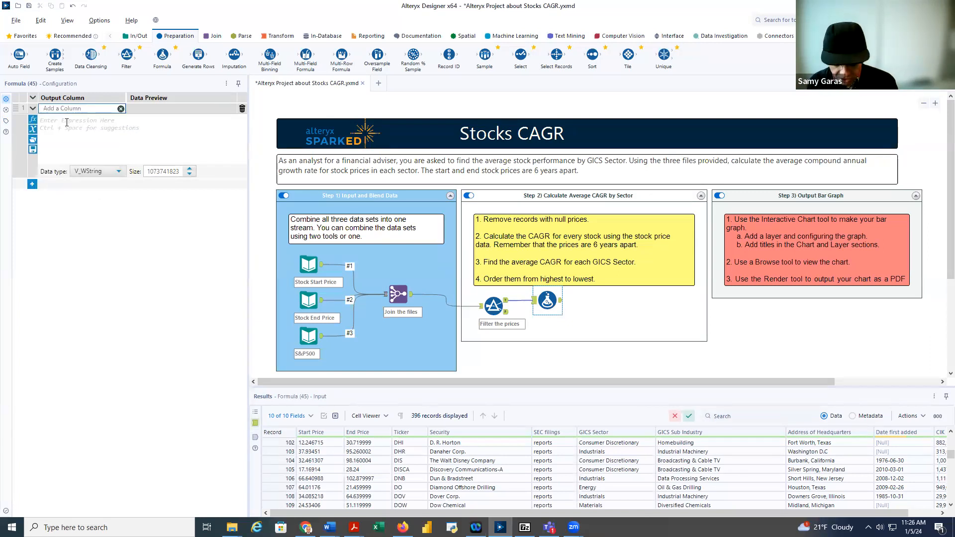
type("CAGR")
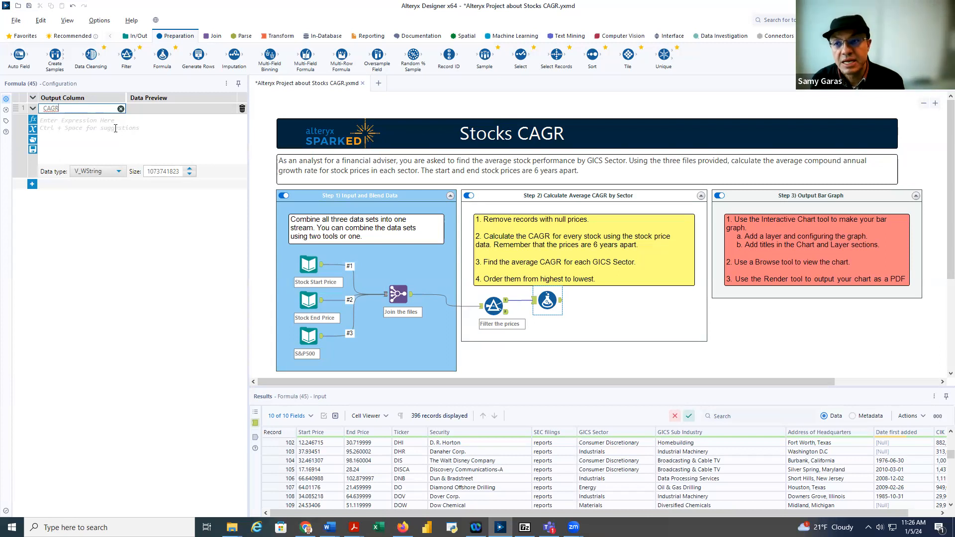
Step: Insert the Finance function FinanceCAGR(BeginningValue, EndingValue, NumYears) as the expression for the CAGR column
left_click(54, 125)
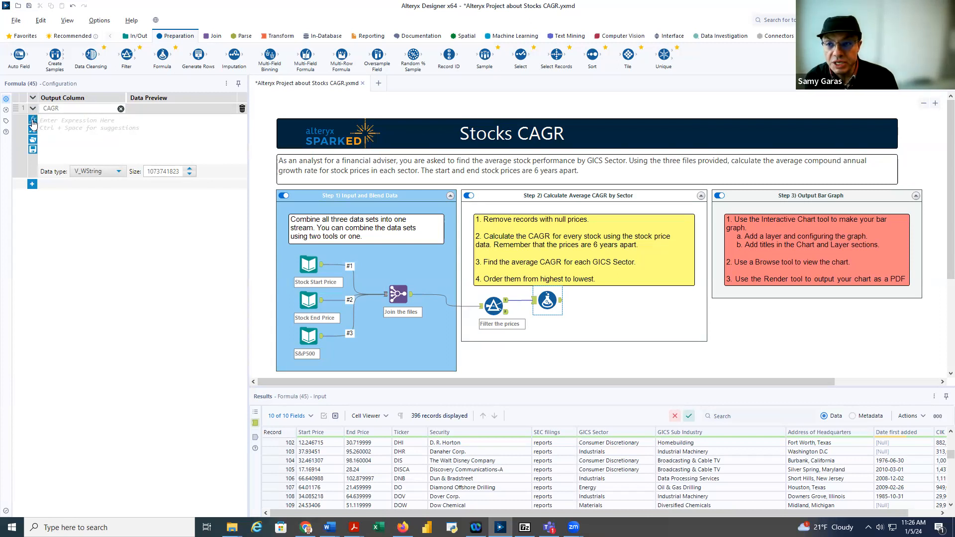
left_click(33, 122)
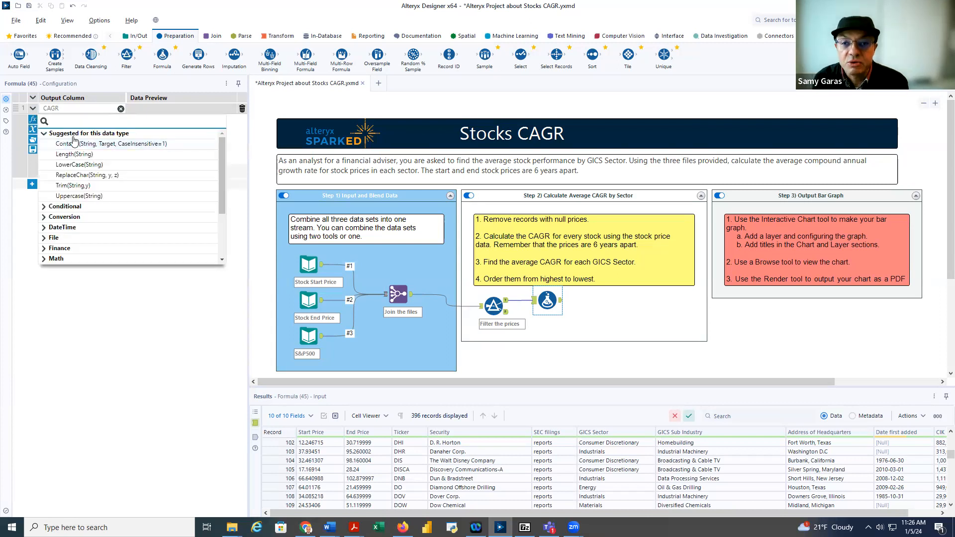
scroll(86, 204, "down", 1)
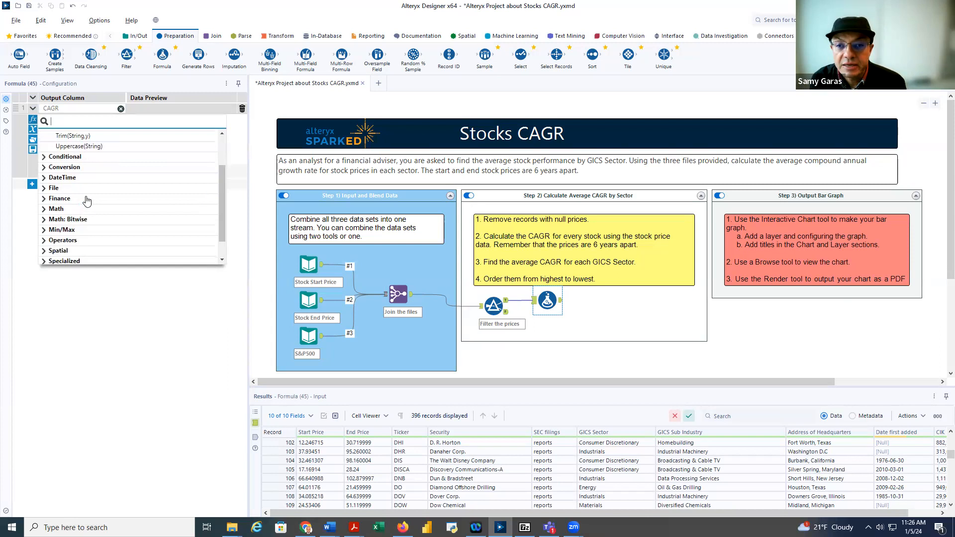
scroll(85, 204, "down", 1)
left_click(53, 175)
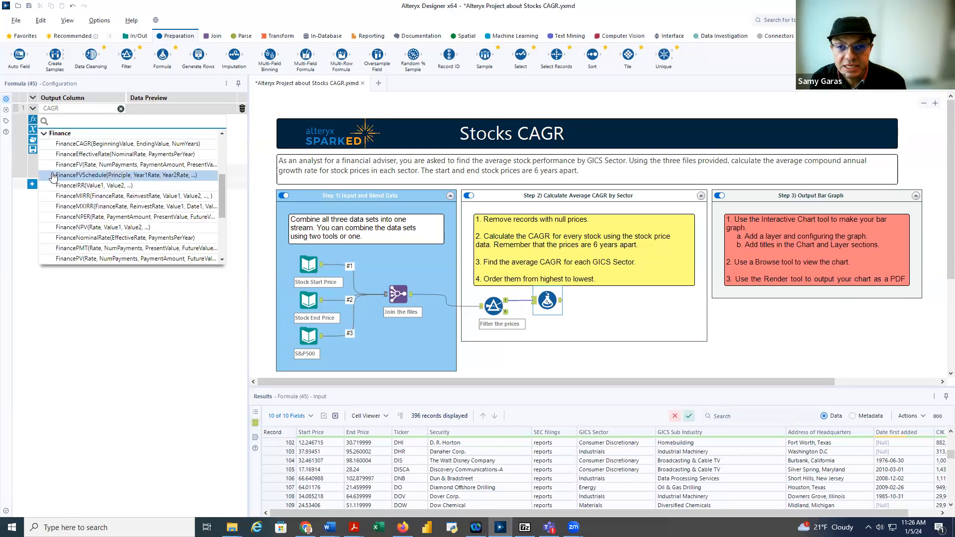
left_click(65, 145)
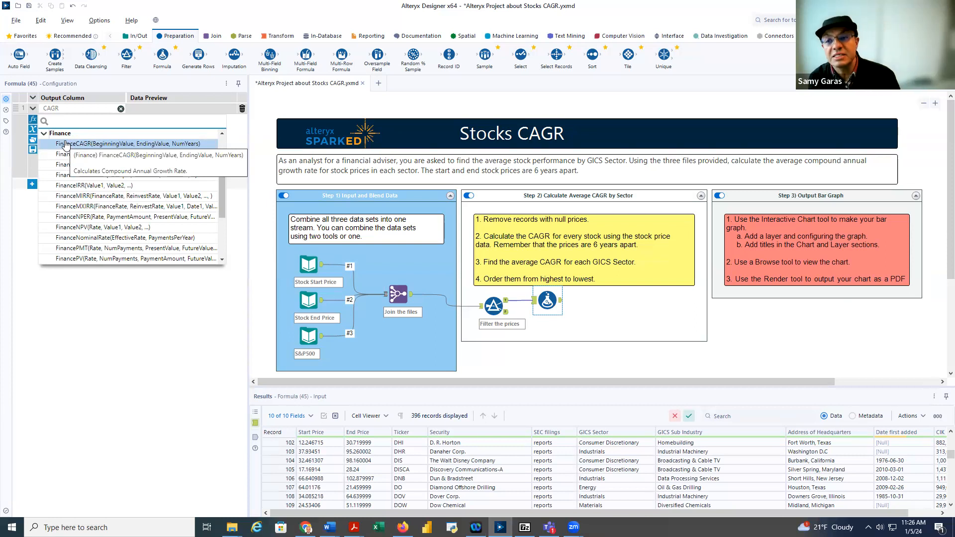
left_click(65, 144)
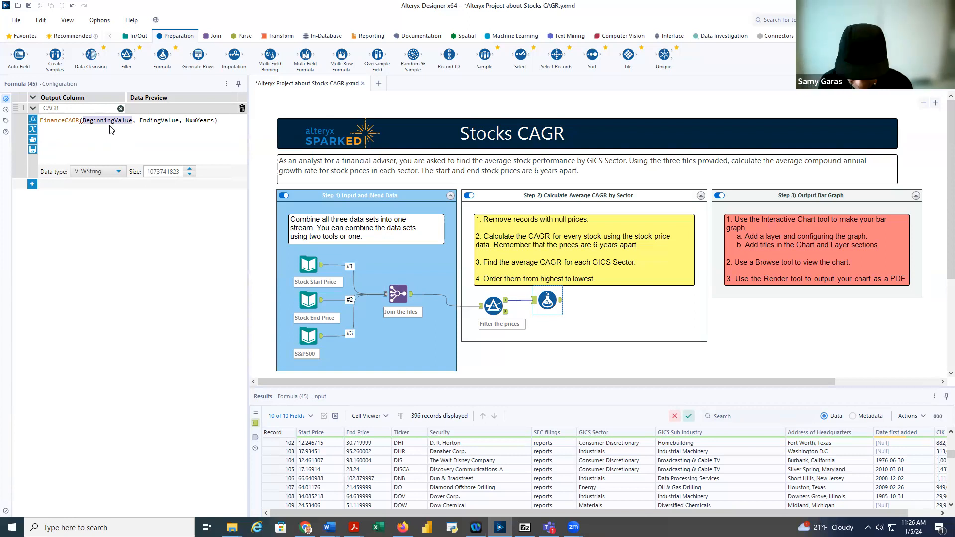
Step: Replace the FinanceCAGR function's BeginningValue with [Start Price] and its EndingValue with [End Price]
type("st")
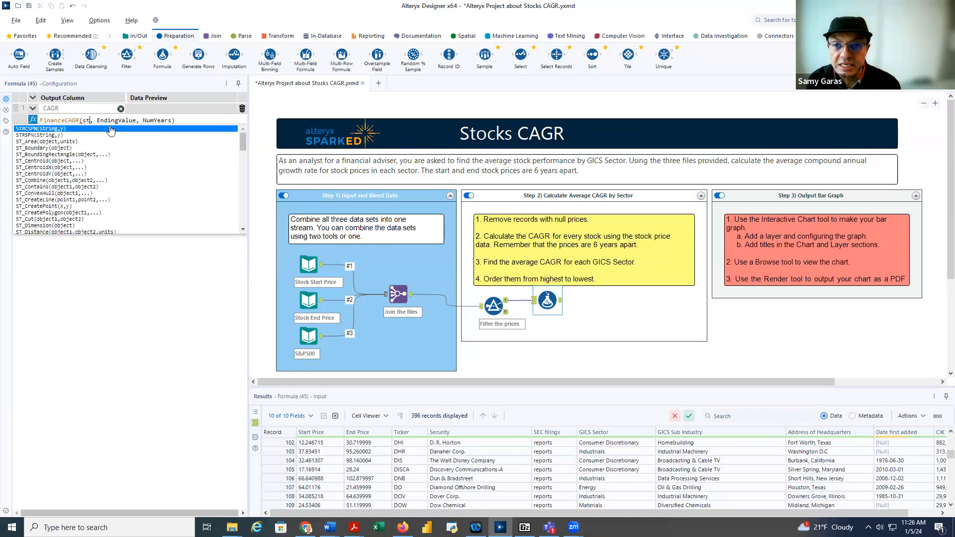
type("art")
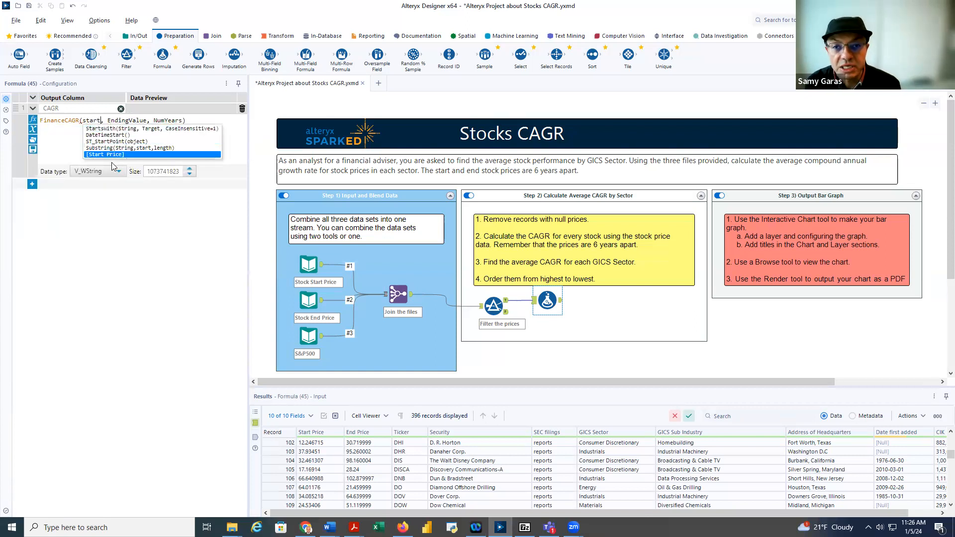
key("Return")
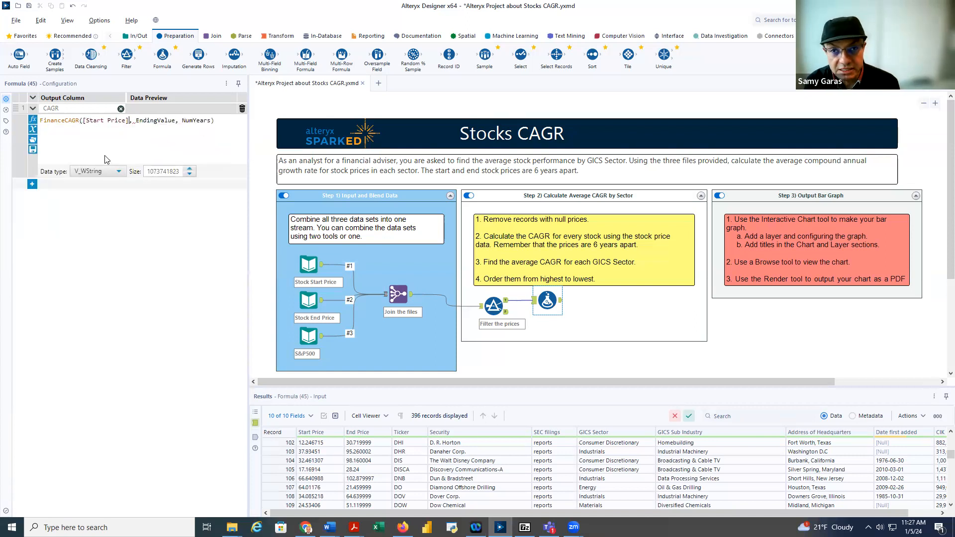
left_click(175, 120)
key("shift+Left")
key("shift+Left")
key("shift+Left")
key("shift+Left")
key("shift+Left")
key("shift+Left")
key("shift+Left")
key("shift+Left")
key("shift+Left")
key("shift+Left")
key("shift+Left")
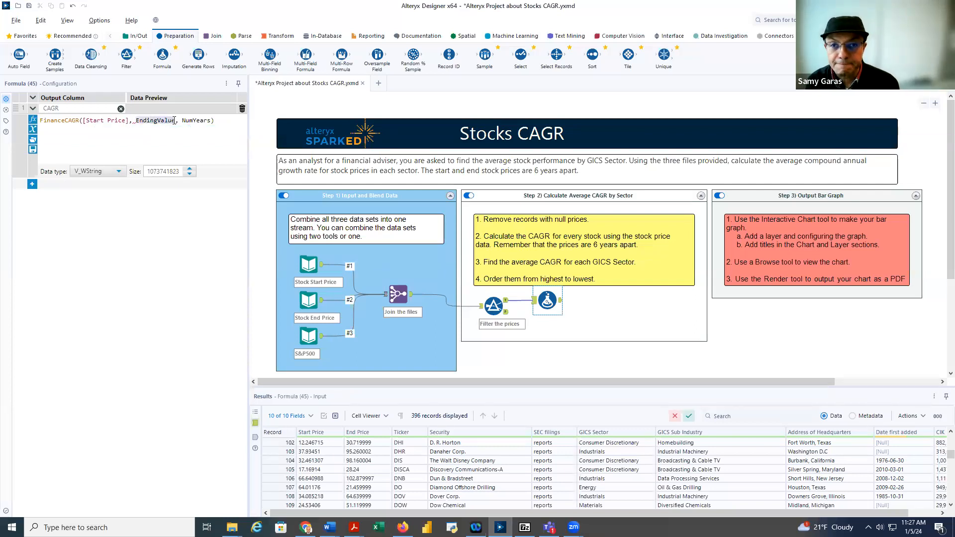
type("end")
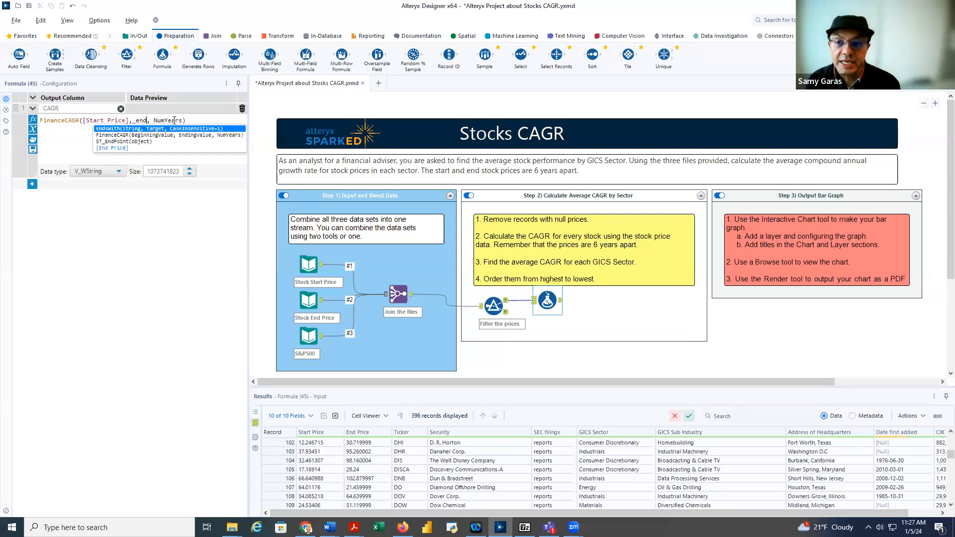
key("Down")
key("Down")
key("Down")
key("Return")
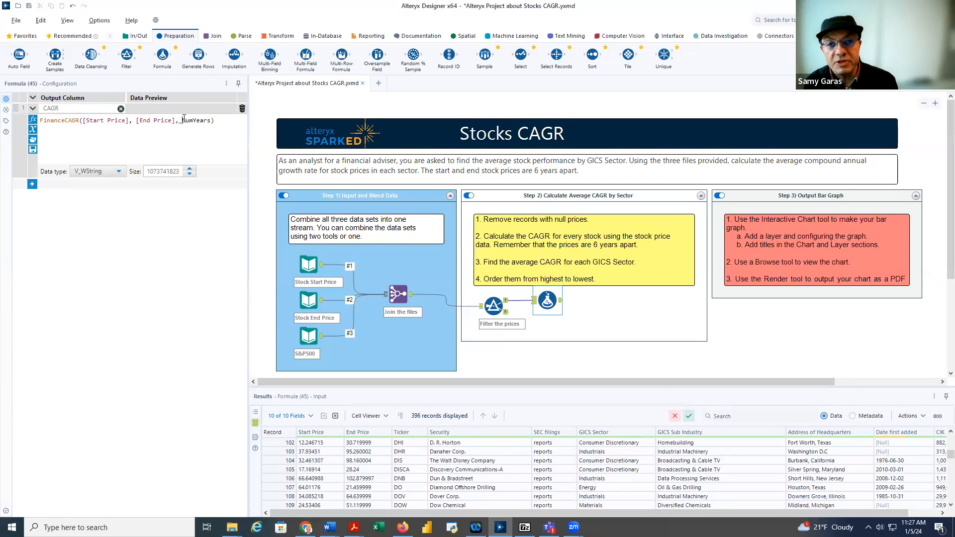
Step: Replace NumYears in the FinanceCAGR expression with 6 and set the CAGR column's data type to Double
key("shift+Right")
key("shift+Right")
key("shift+Right")
key("shift+Right")
key("shift+Right")
key("shift+Right")
key("shift+Right")
key("shift+Right")
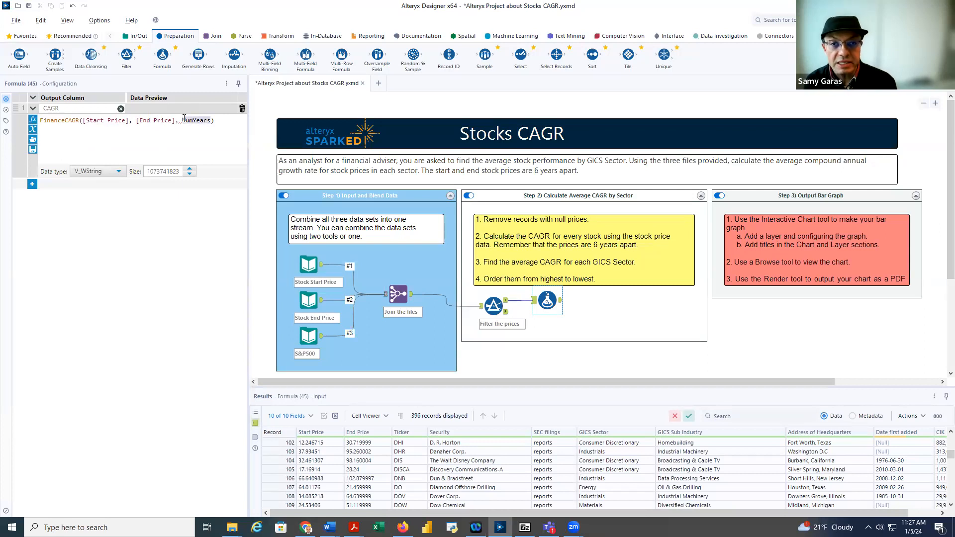
type("6")
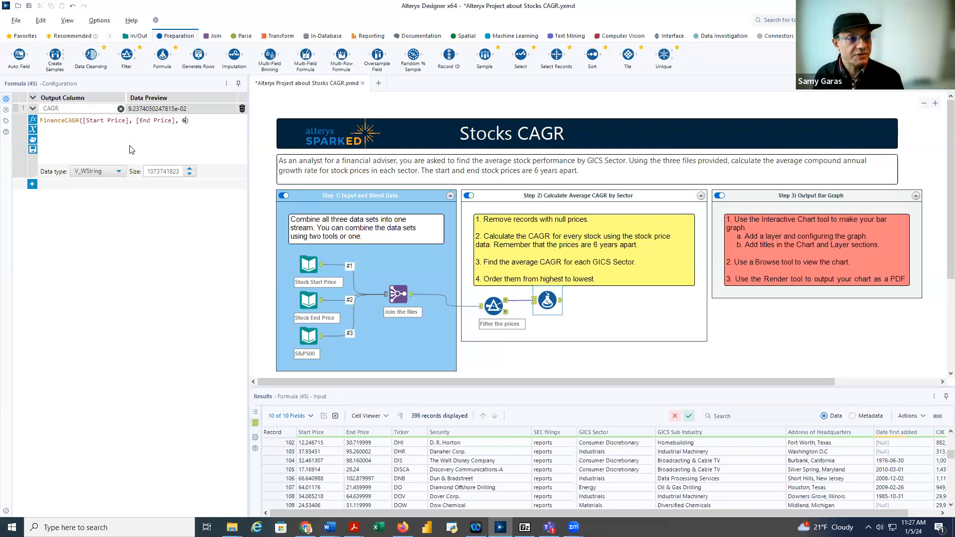
left_click(118, 173)
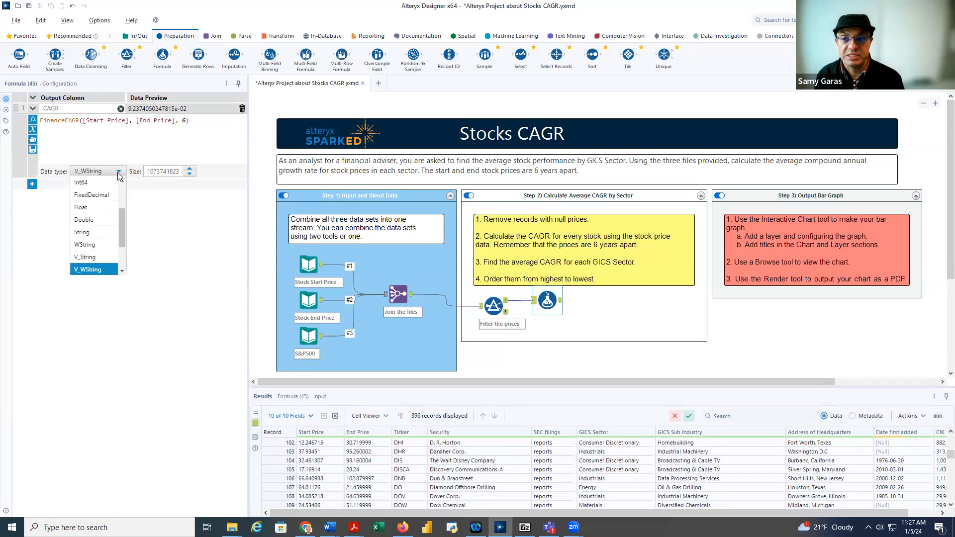
left_click(109, 220)
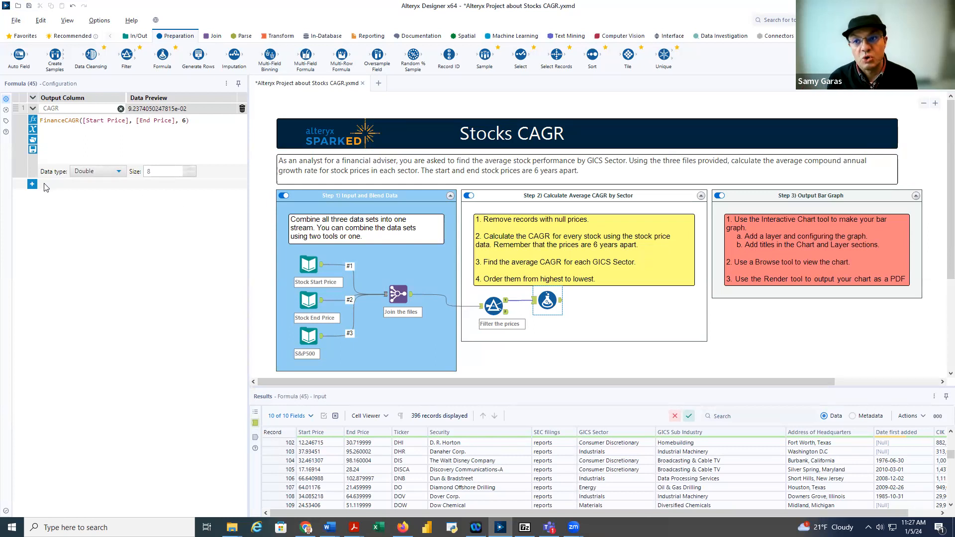
Step: Replace the Formula tool's default annotation with "Calculate CAGR" and apply it
left_click(6, 124)
left_click_drag(159, 201, 2, 179)
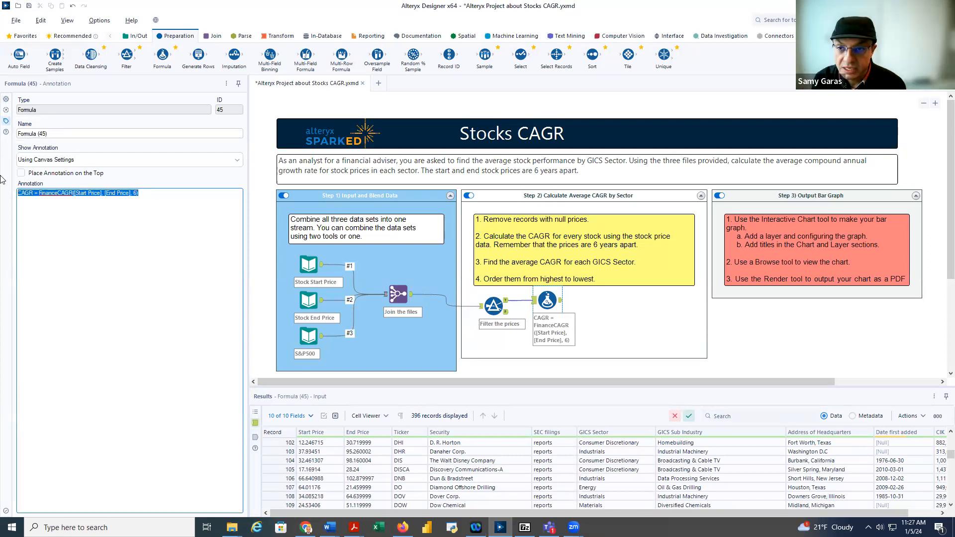
type("Calc")
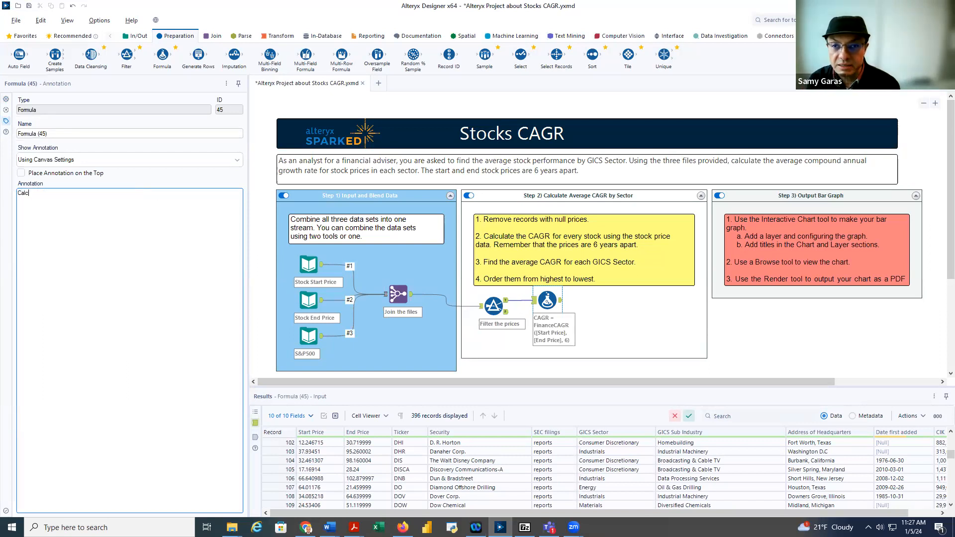
type("ulate CAGR")
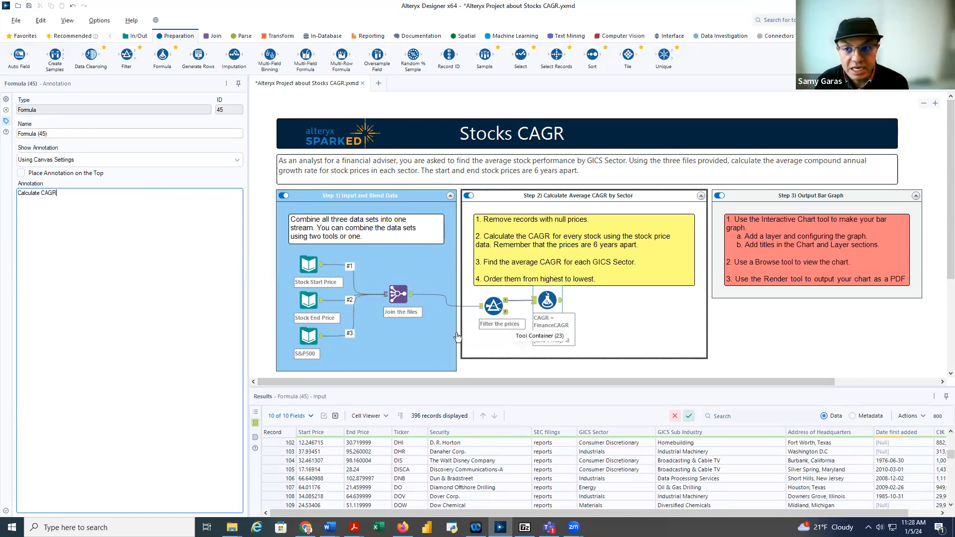
left_click(6, 511)
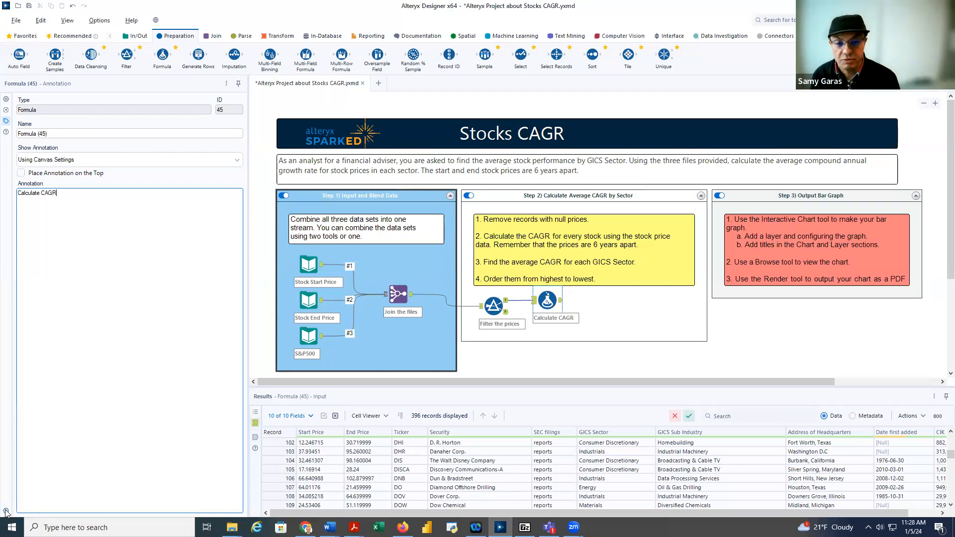
Step: Add a Summarize tool to the workflow, connected to the output of the Calculate CAGR tool
mouse_move(364, 513)
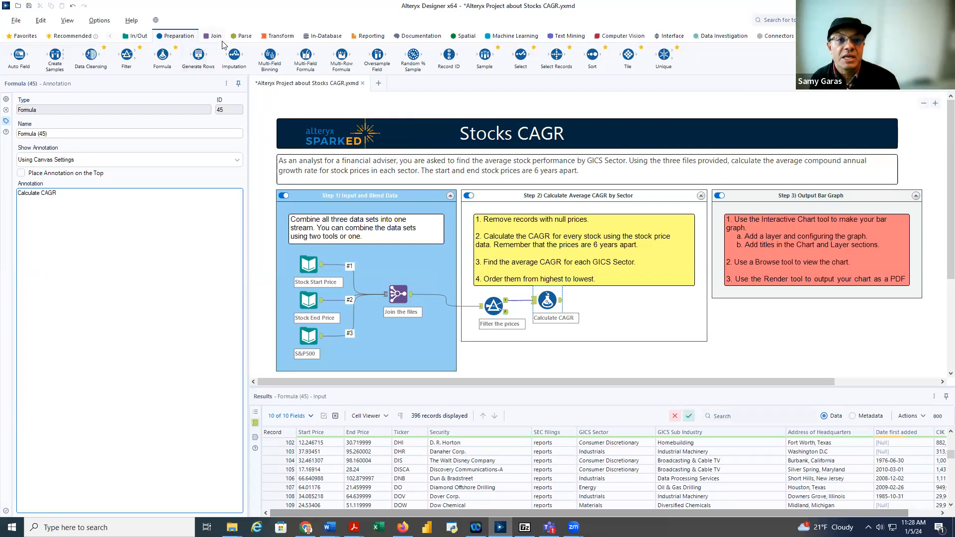
left_click(279, 39)
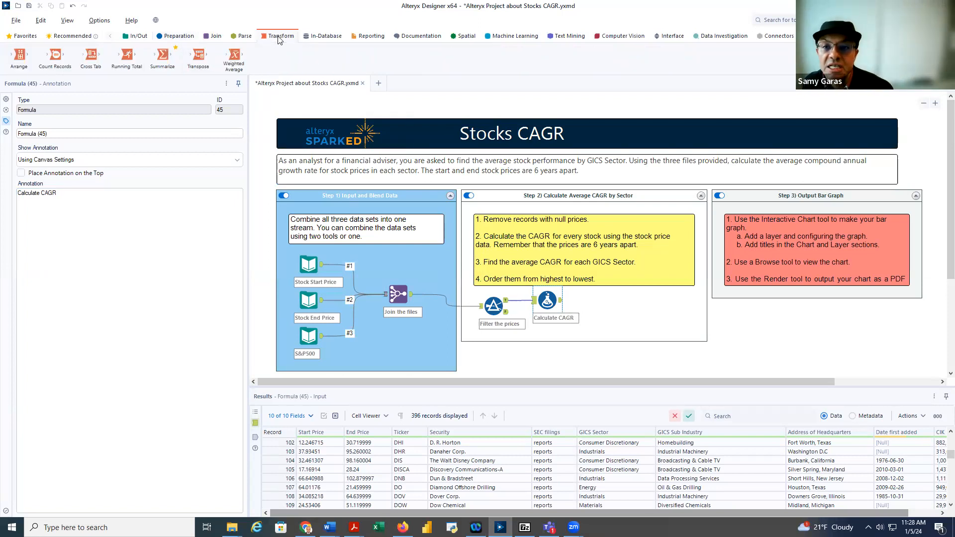
mouse_move(162, 57)
left_mouse_down()
mouse_move(173, 91)
mouse_move(250, 185)
mouse_move(609, 309)
mouse_move(602, 301)
left_mouse_up()
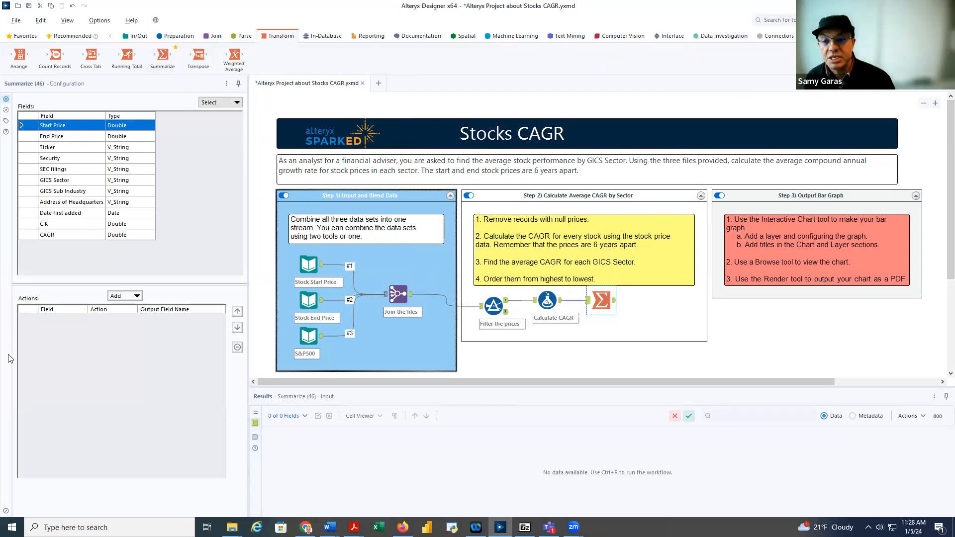
left_click(138, 297)
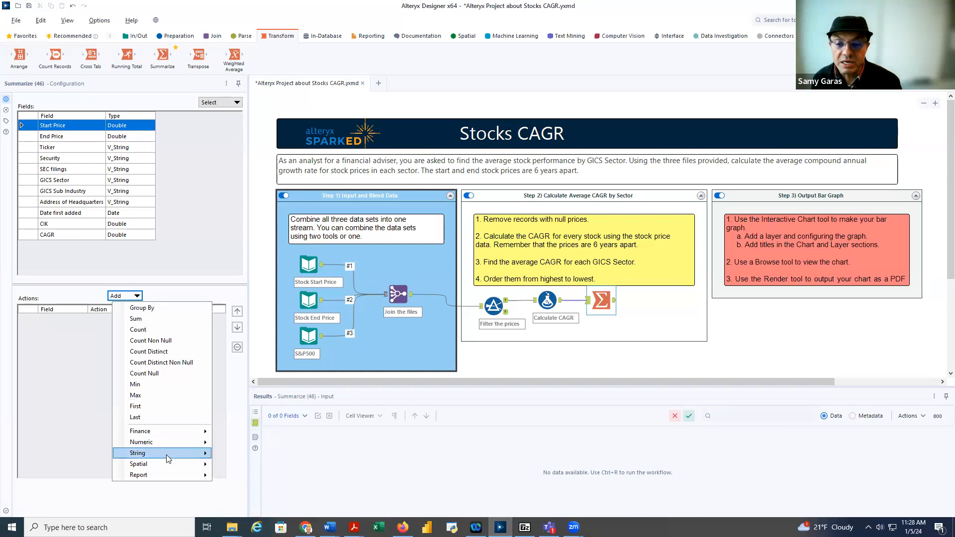
mouse_move(161, 433)
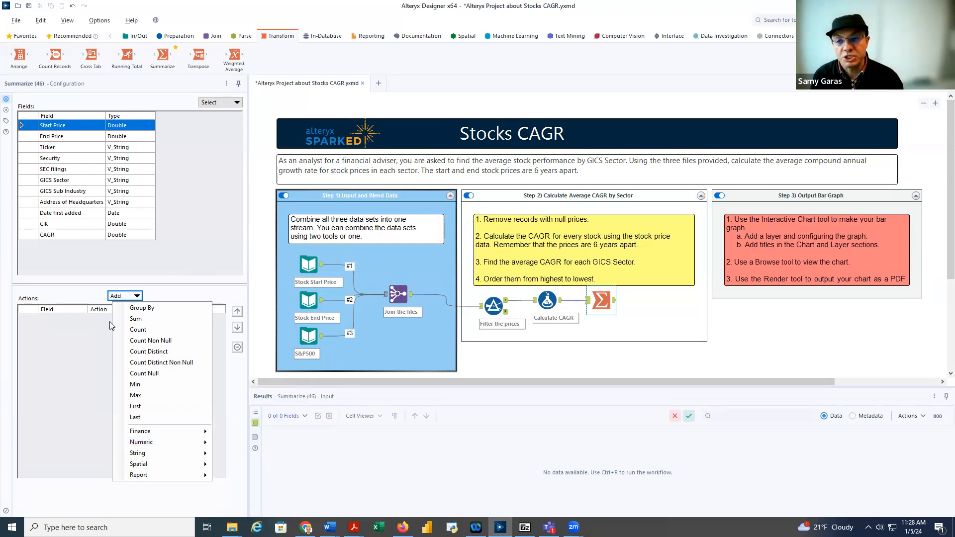
left_click(54, 355)
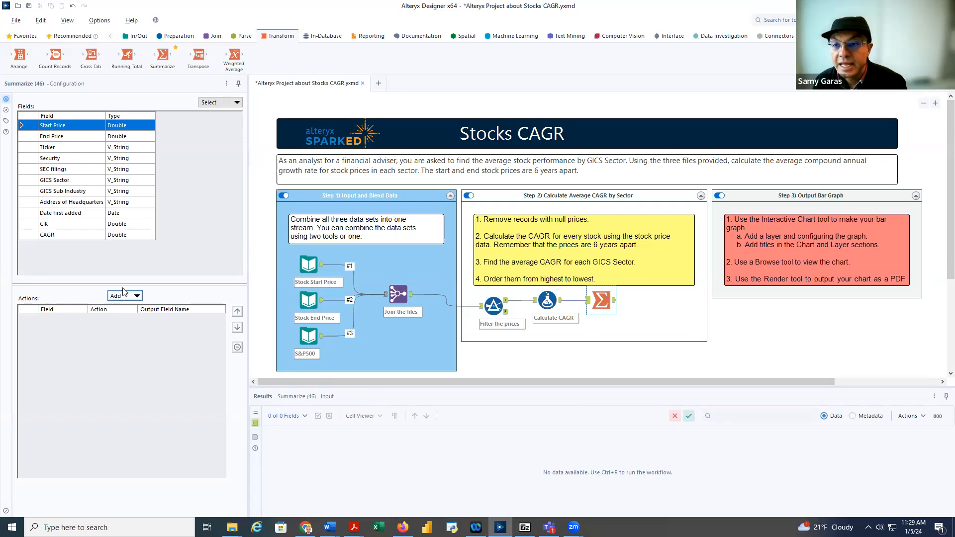
Step: Configure the Summarize tool to group by GICS Sector and compute the Average of the CAGR field
left_click(55, 181)
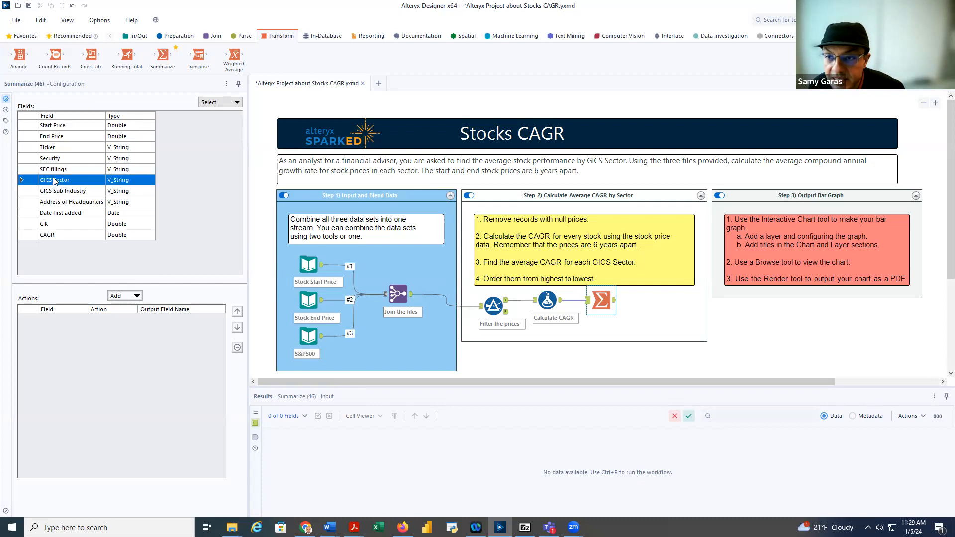
left_click(121, 297)
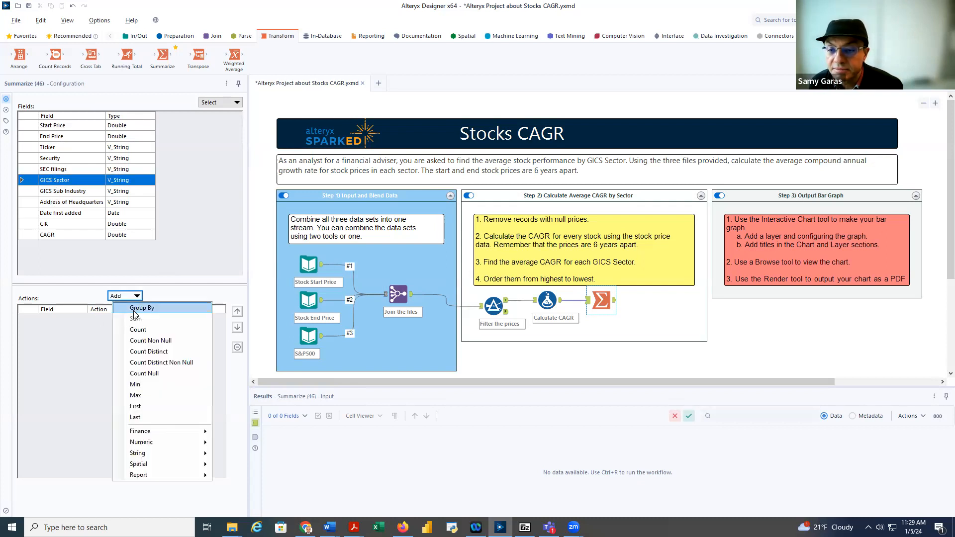
left_click(135, 314)
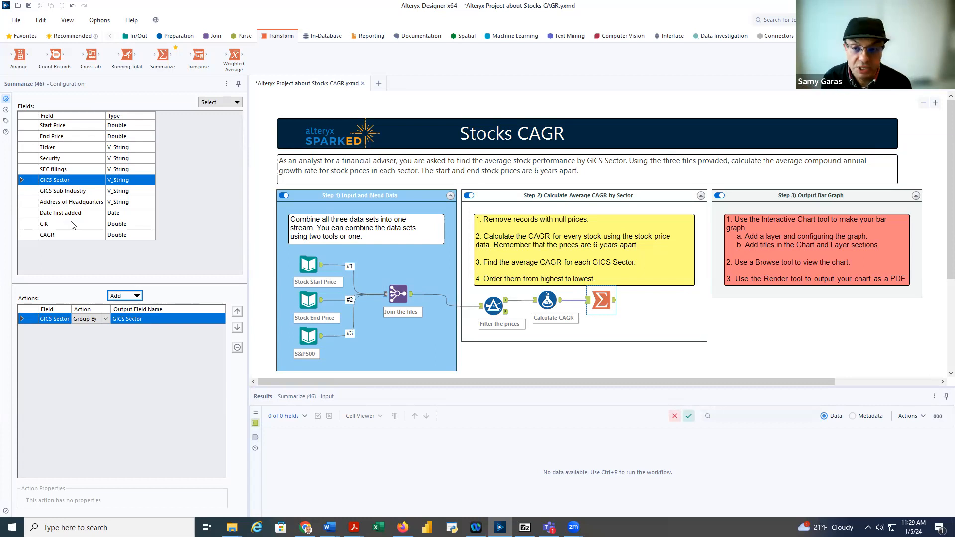
left_click(48, 235)
left_click(135, 297)
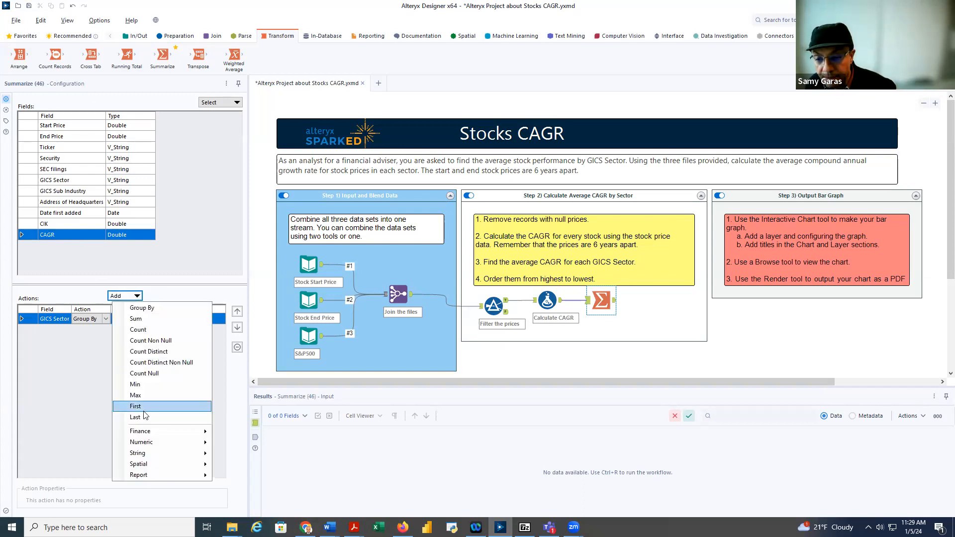
mouse_move(164, 443)
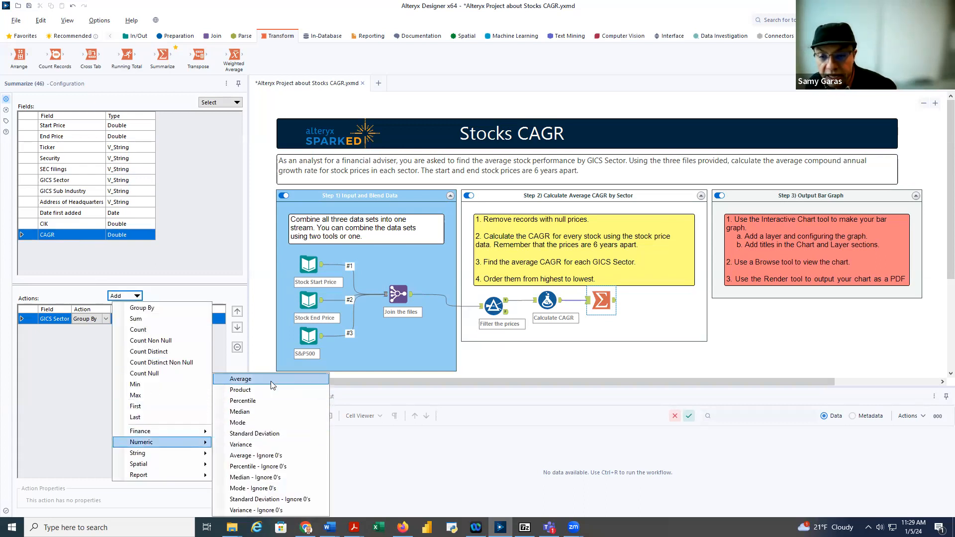
left_click(272, 381)
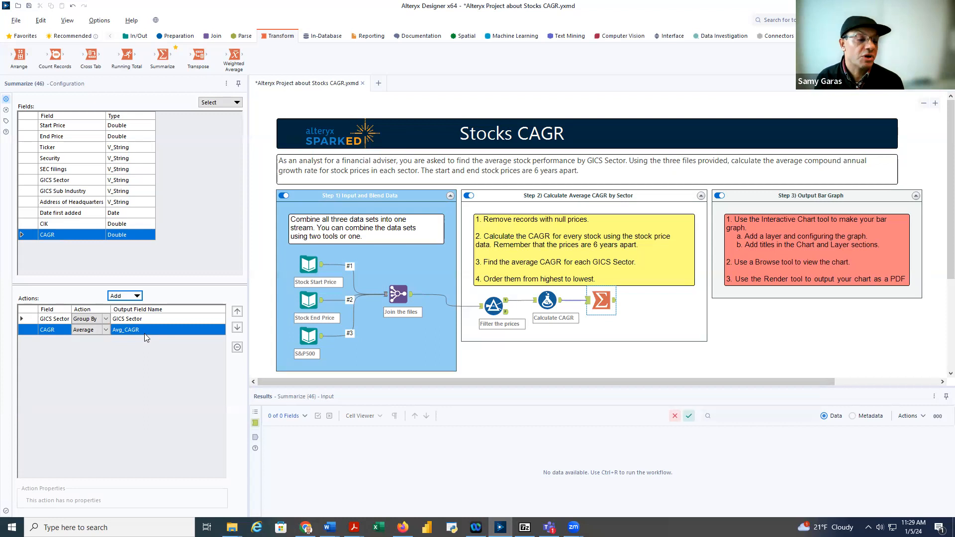
Step: Annotate the Summarize tool as "Average CAGR" and apply it
left_click(6, 121)
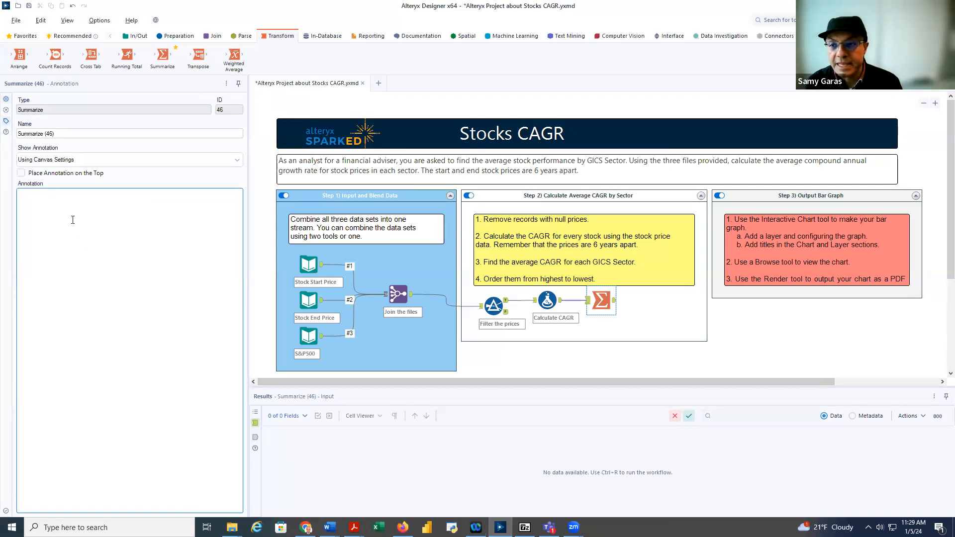
type("Average CAGRE")
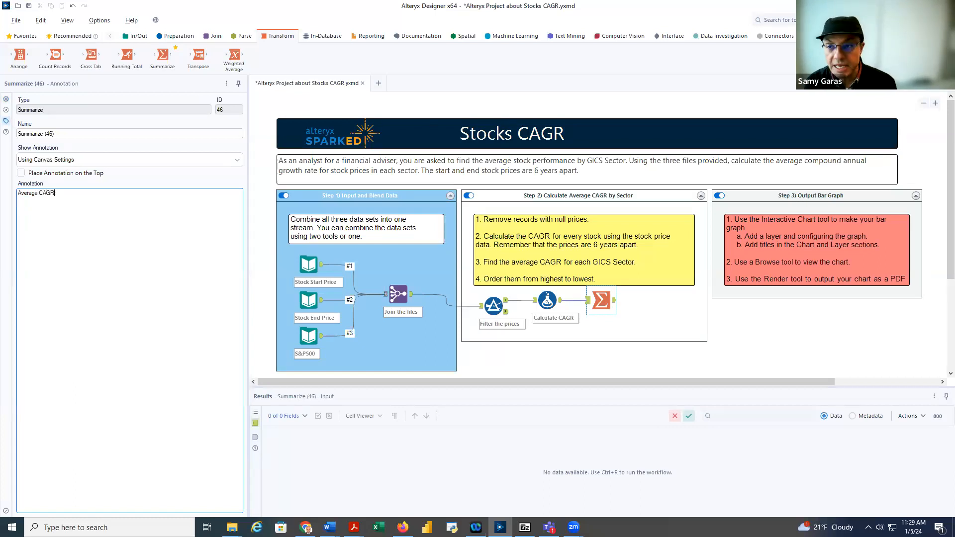
left_click(6, 511)
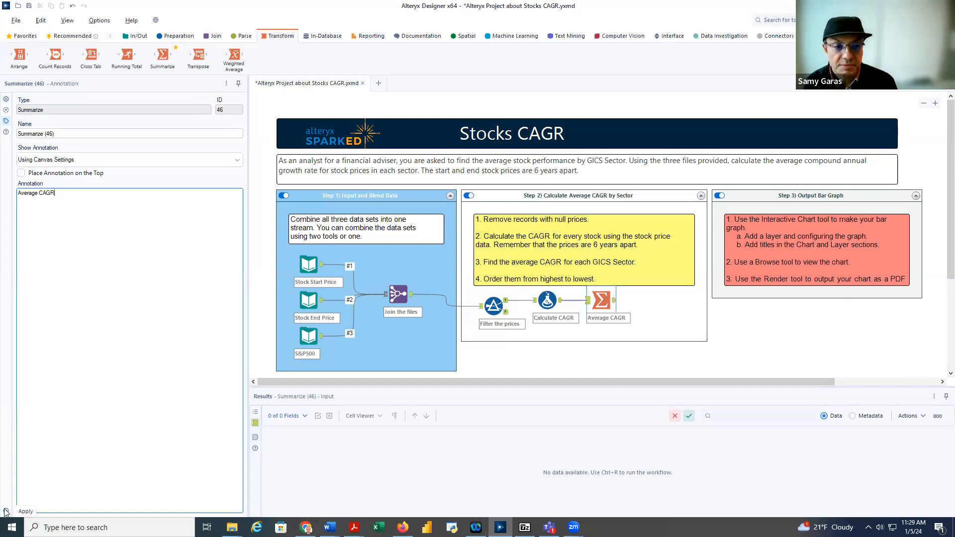
Step: Run the workflow with the Summarize tool's output selected for the results
left_click(614, 301)
left_click(615, 302)
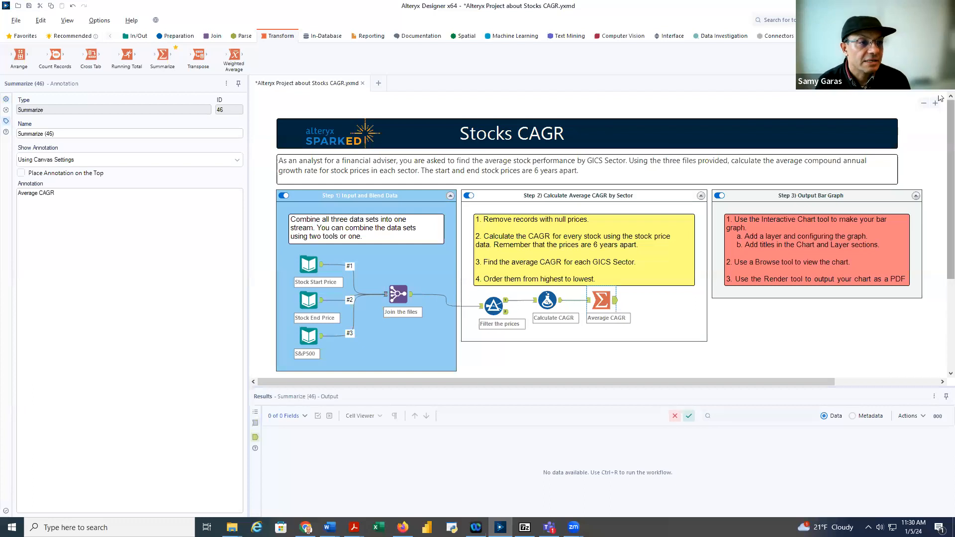
key("ctrl+r")
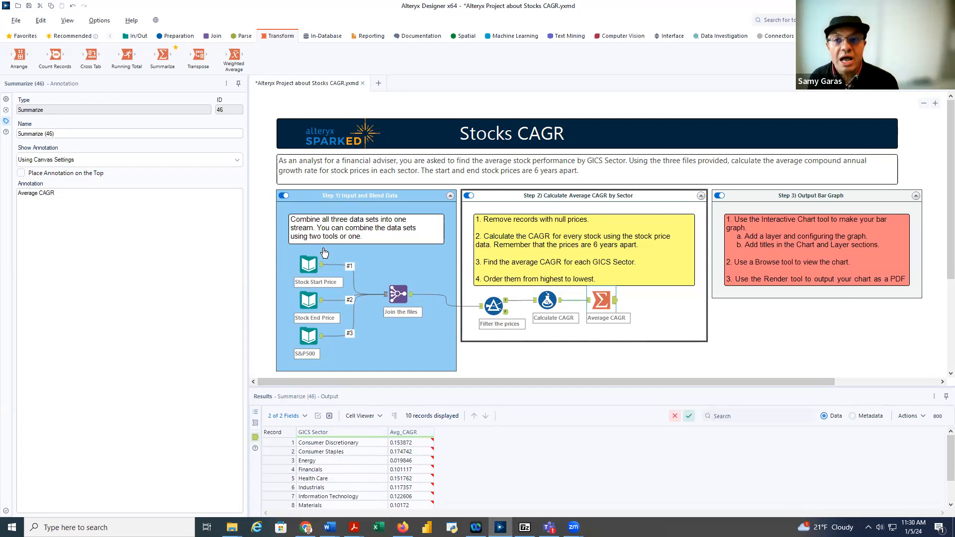
Step: Add a Sort tool after the Average CAGR tool and sort by Avg_CAGR in Descending order
left_click(175, 37)
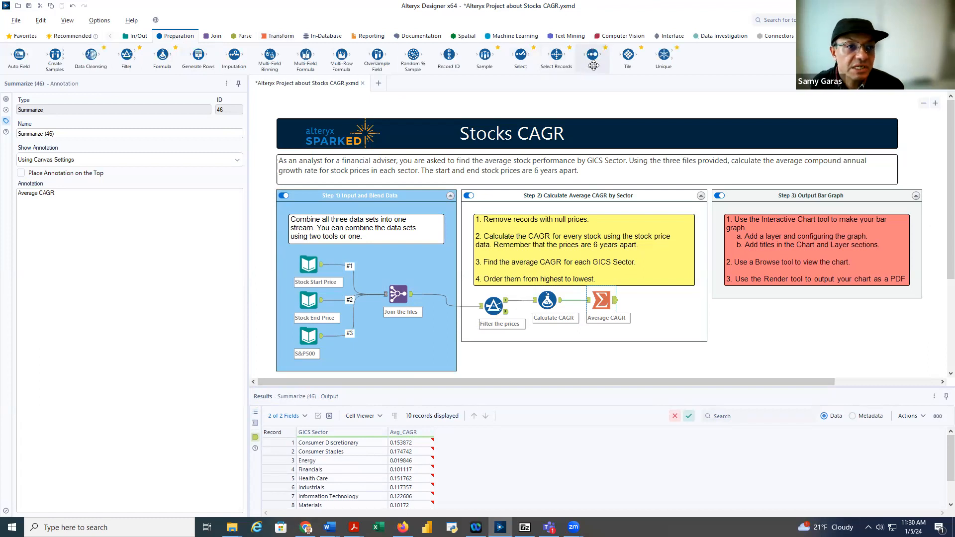
left_click_drag(592, 56, 655, 301)
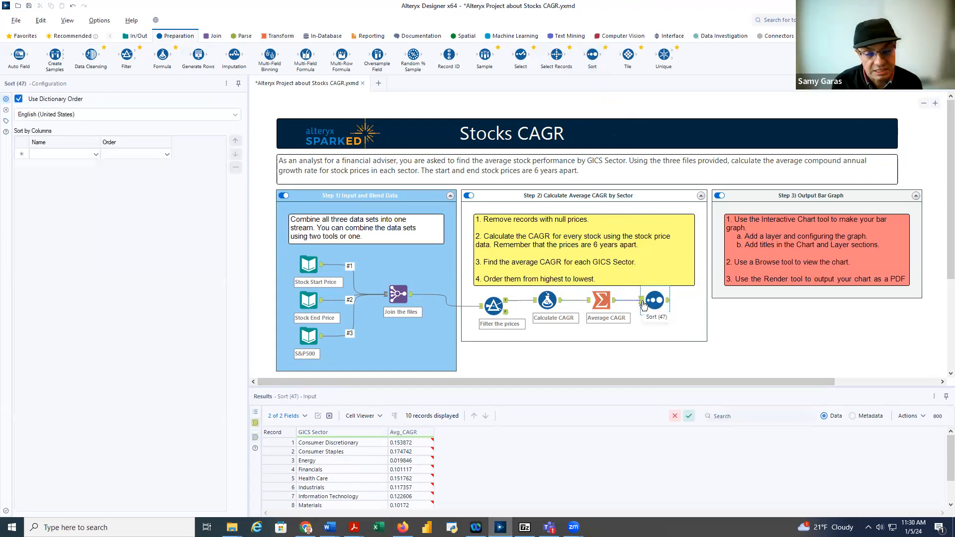
left_click(96, 155)
left_click(67, 170)
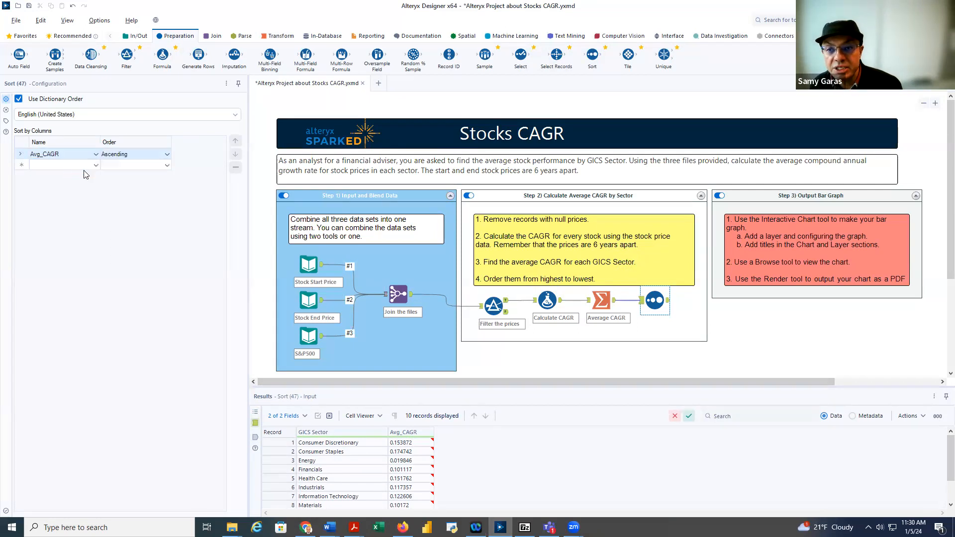
left_click(166, 156)
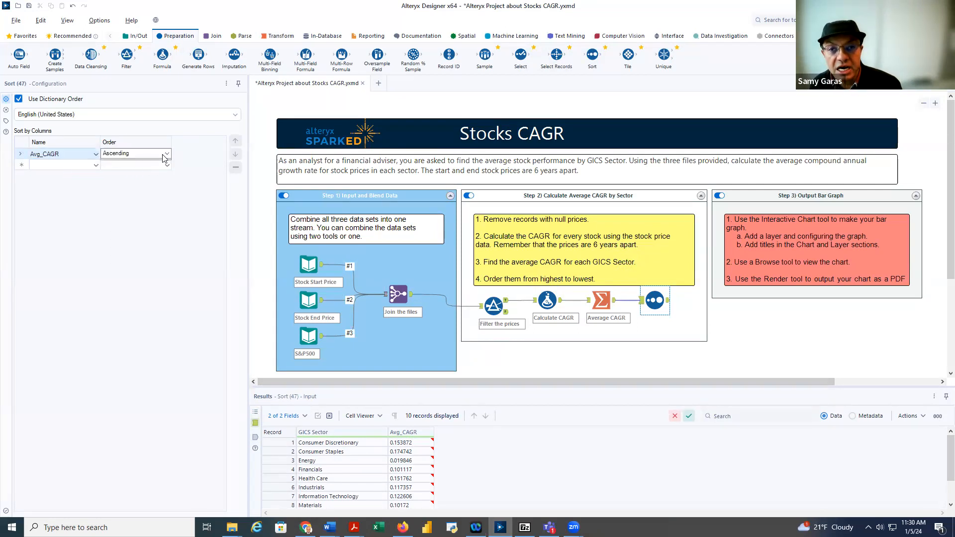
left_click(119, 173)
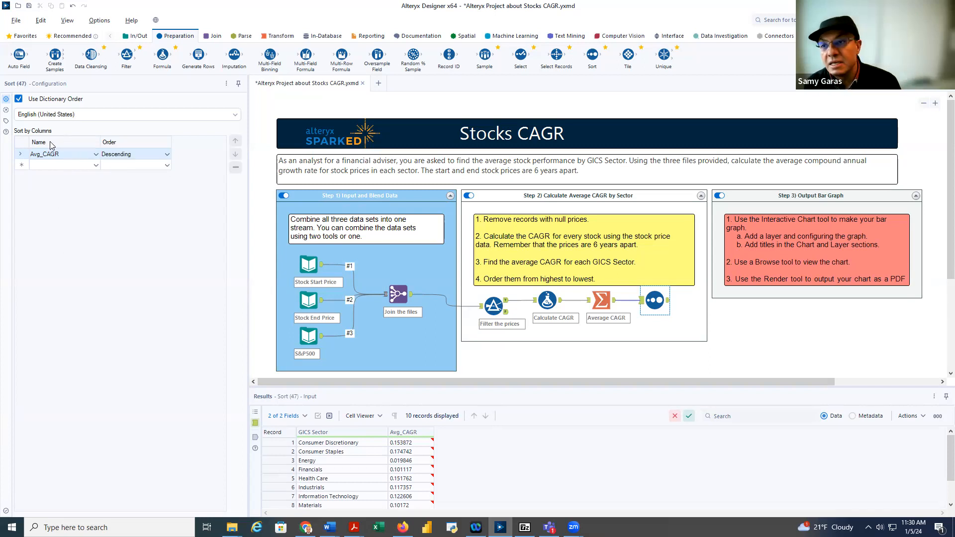
Step: Shorten the Sort tool's default annotation to "Descending" and apply it
left_click(6, 121)
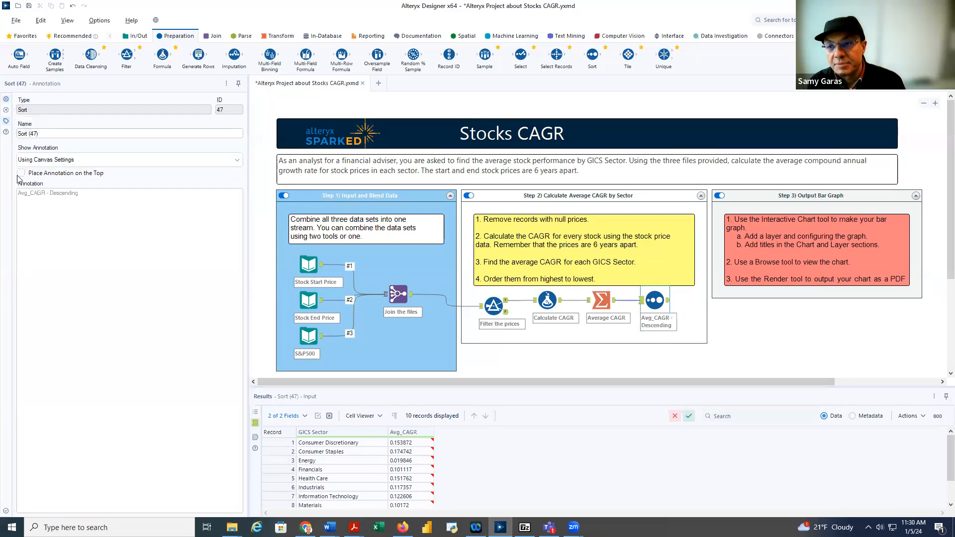
double_click(86, 197)
left_click(48, 195)
key("BackSpace")
key("BackSpace")
key("BackSpace")
key("BackSpace")
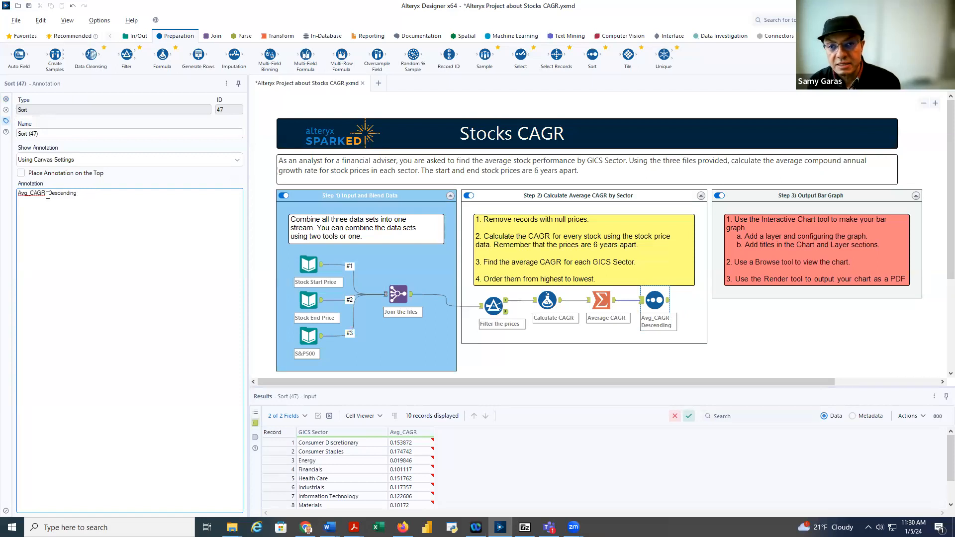
key("BackSpace")
key("BackSpace")
key("BackSpace")
key("BackSpace")
key("BackSpace")
key("BackSpace")
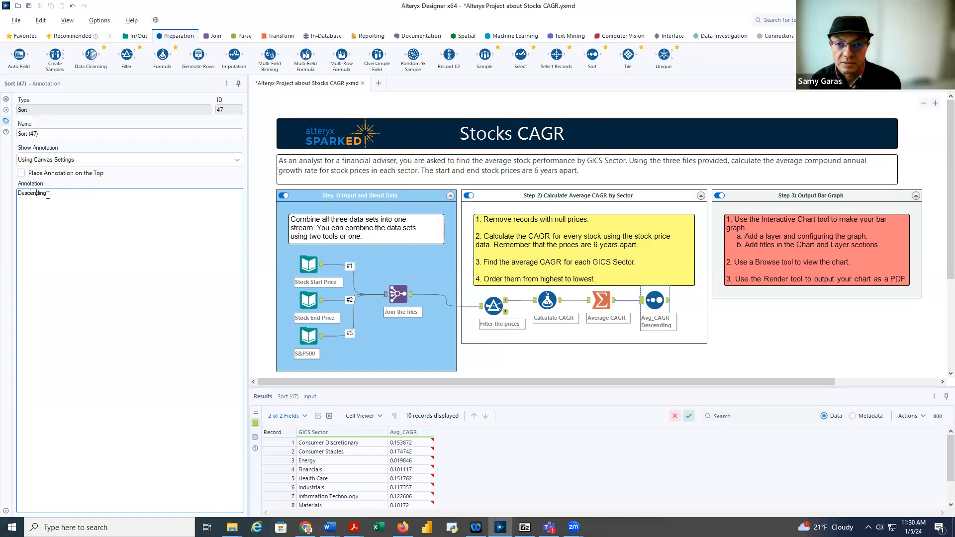
type("f")
key("BackSpace")
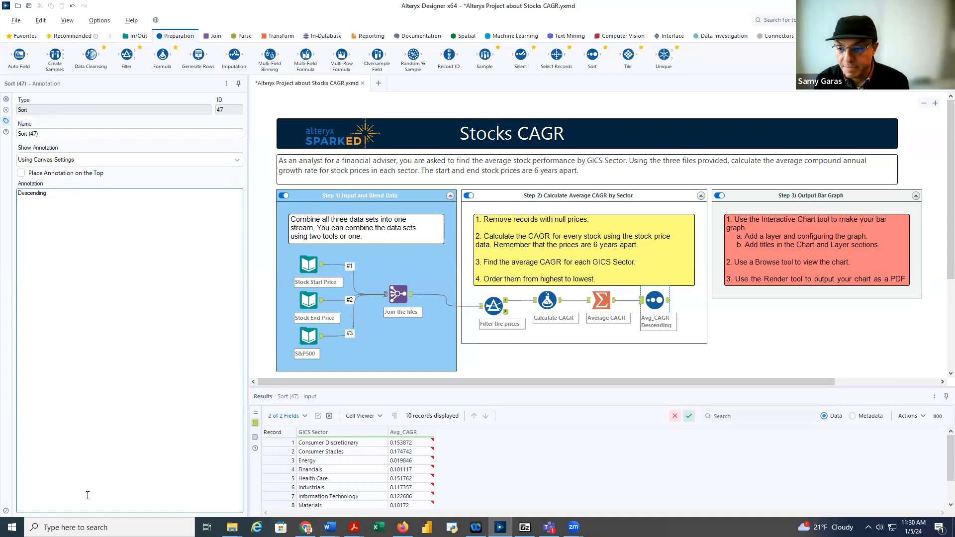
left_click(6, 512)
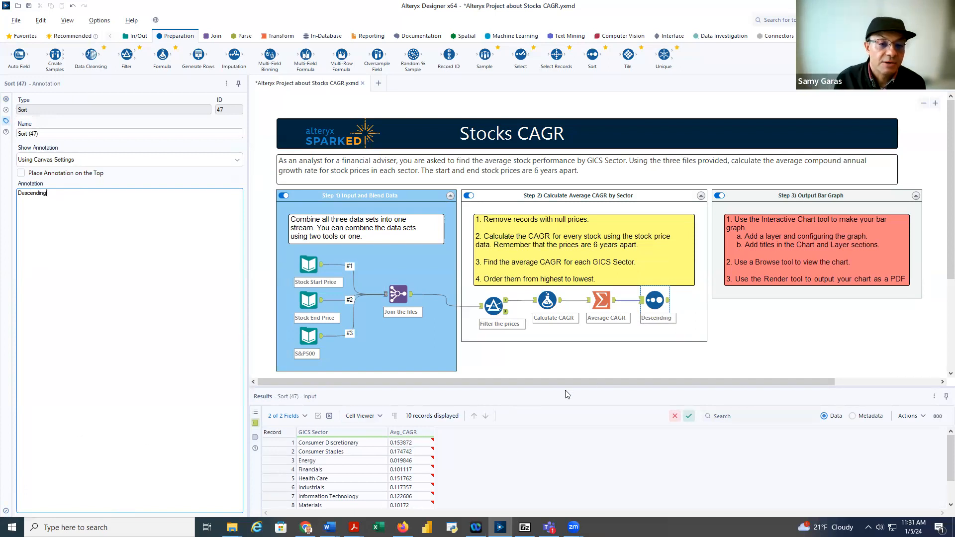
Step: Run the workflow with the Sort tool's output selected for the results
left_click(669, 300)
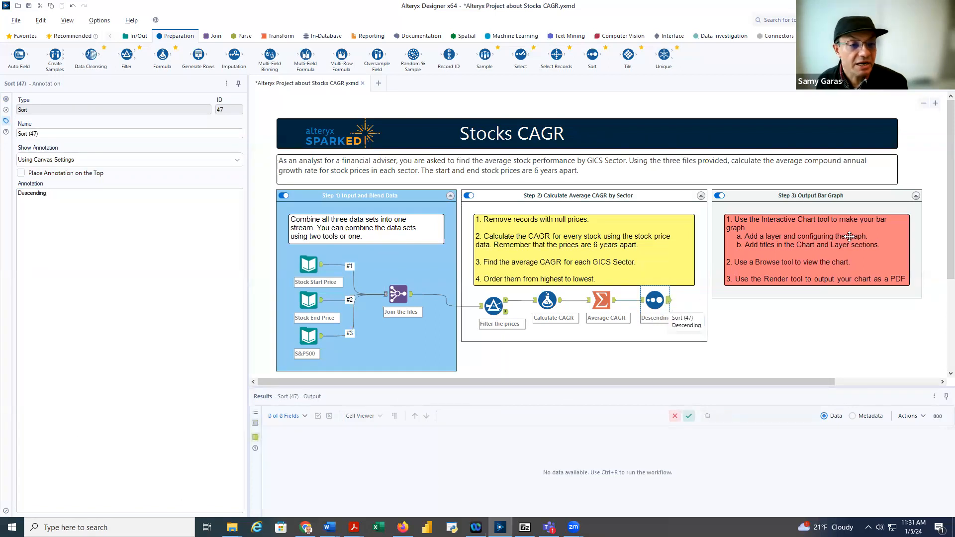
left_click(938, 83)
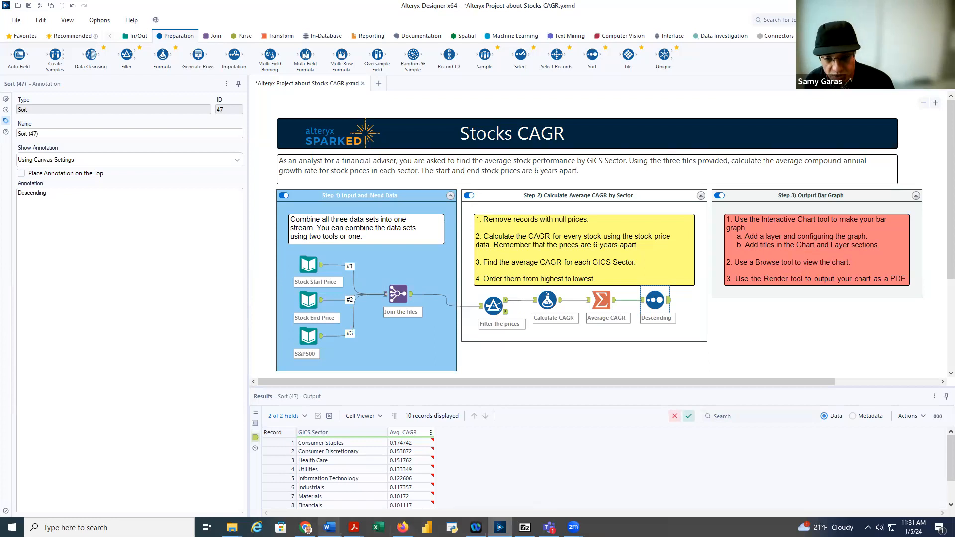
Step: Switch to the Word document "Stocks CAGR - Interactive Chart Tool Instructions", review its bar graph configuration steps, and minimize it
mouse_move(330, 527)
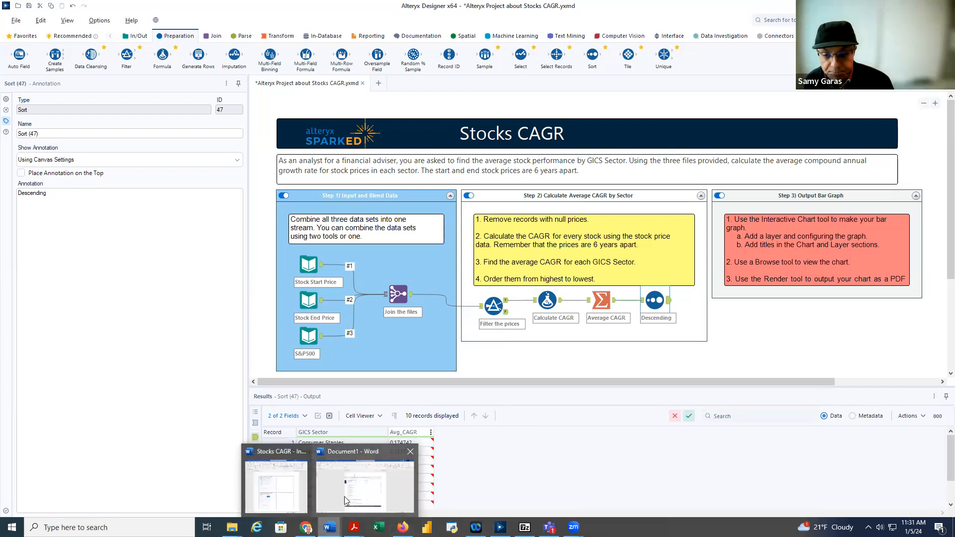
left_click(271, 479)
scroll(266, 307, "down", 5)
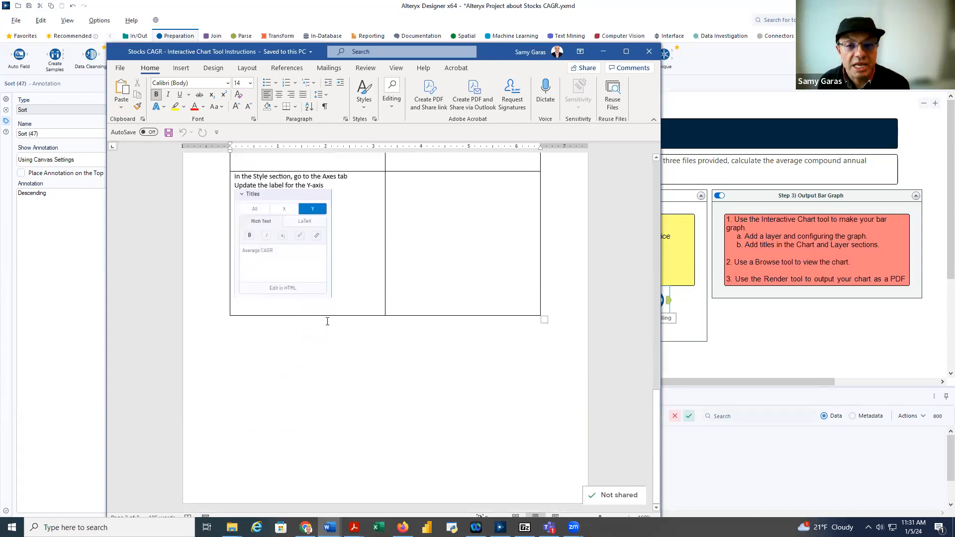
scroll(335, 311, "up", 12)
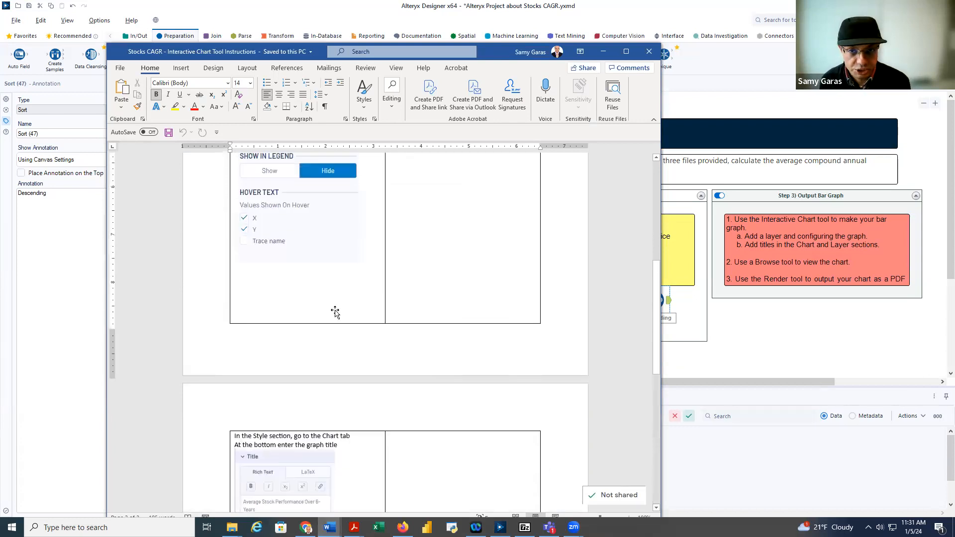
scroll(335, 311, "up", 2)
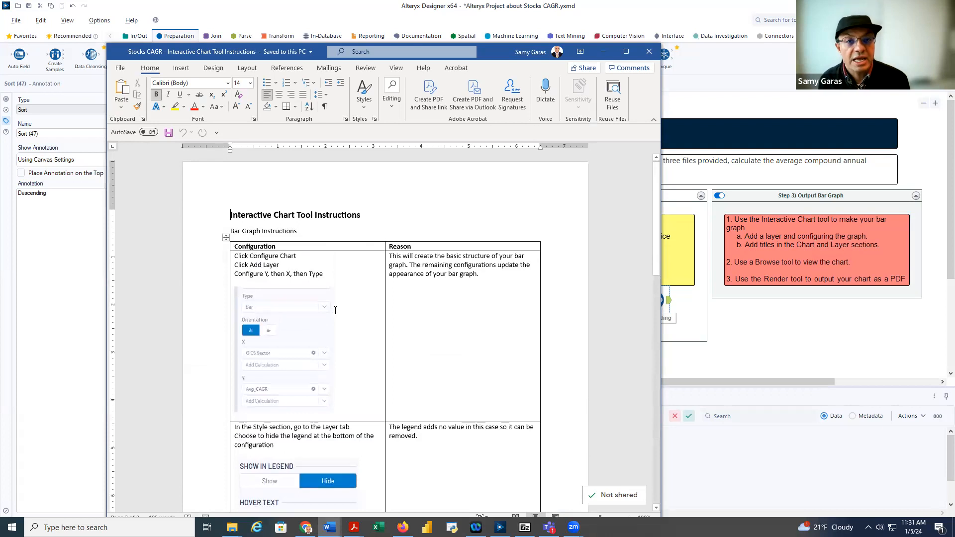
left_click(602, 51)
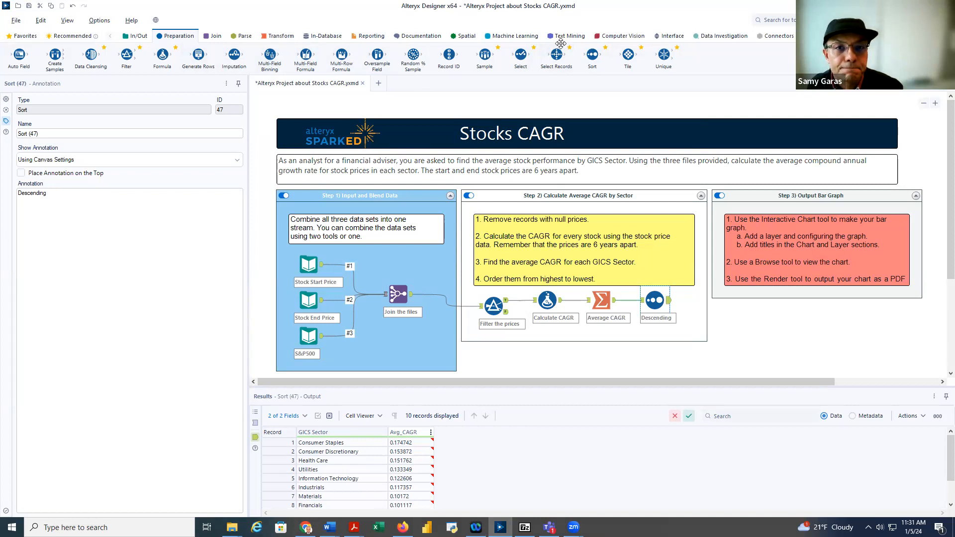
key("super+Down")
left_click_drag(224, 14, 211, 65)
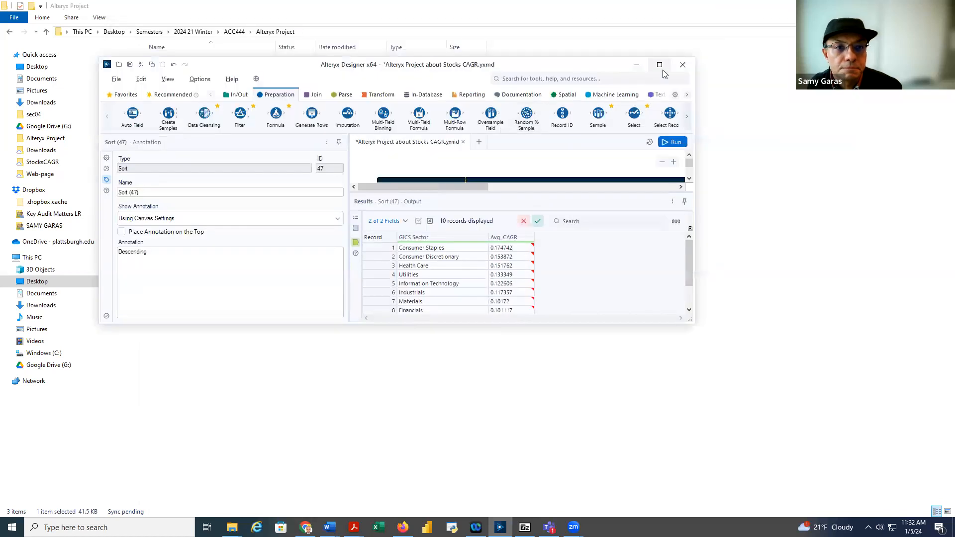
left_click(660, 64)
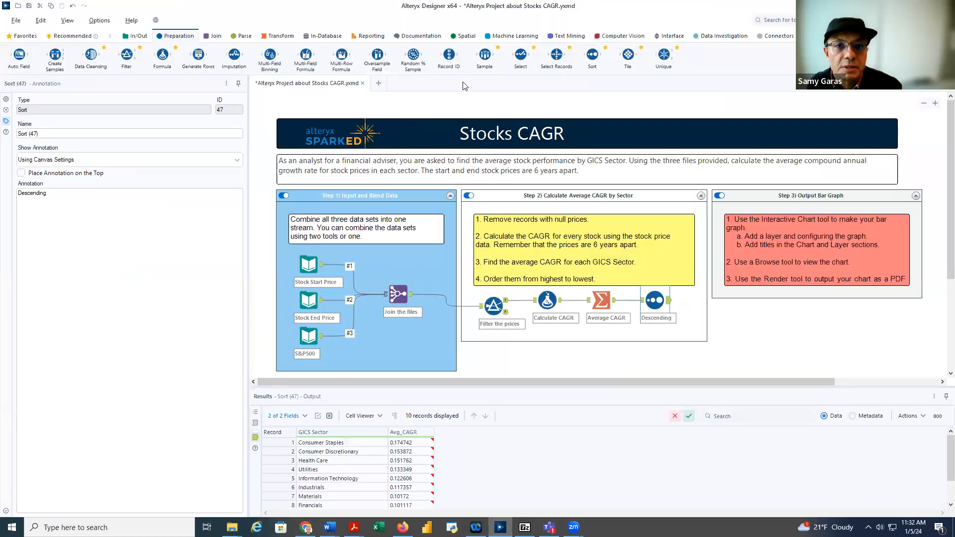
Step: Add an Interactive Chart tool to the Step 3 container and connect the Descending Sort tool's output to it
scroll(512, 45, "down", 5)
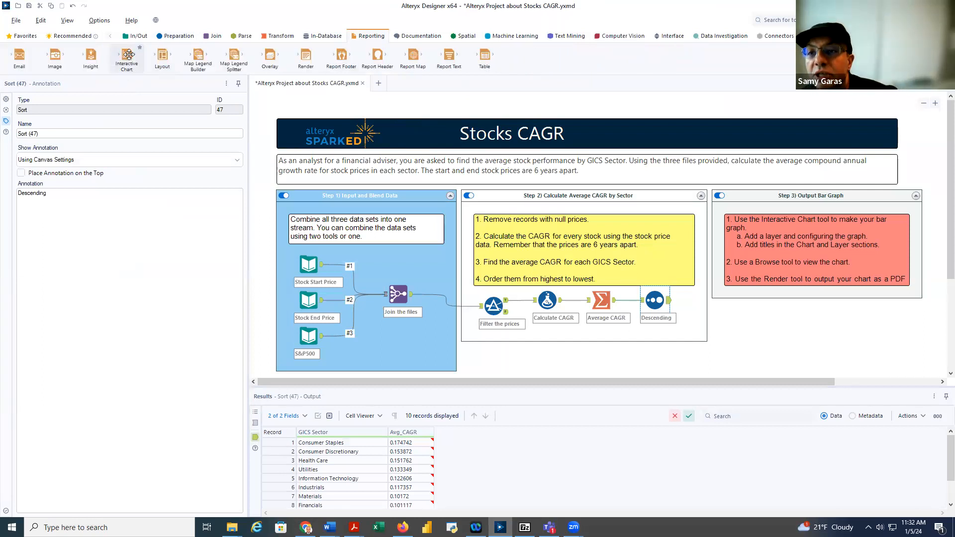
left_click_drag(125, 55, 762, 298)
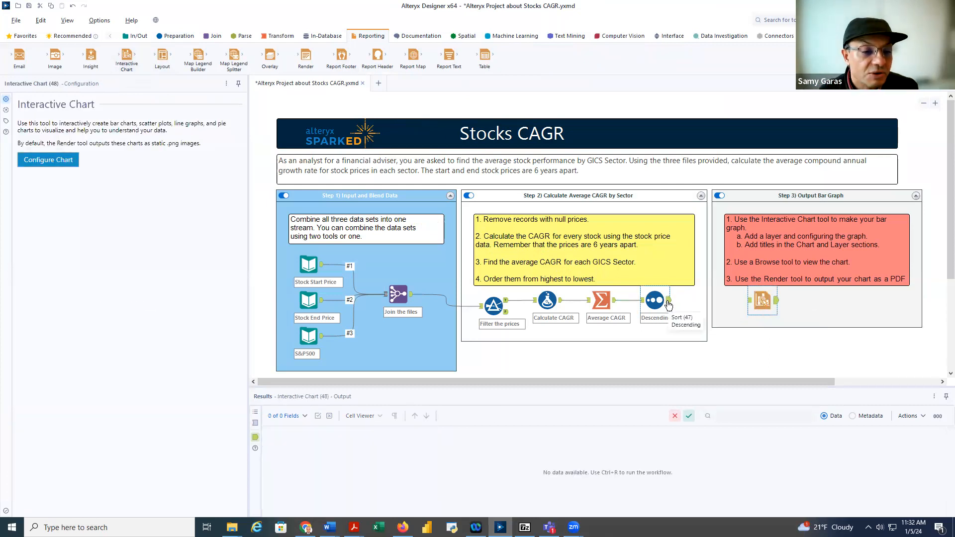
left_click_drag(738, 302, 749, 301)
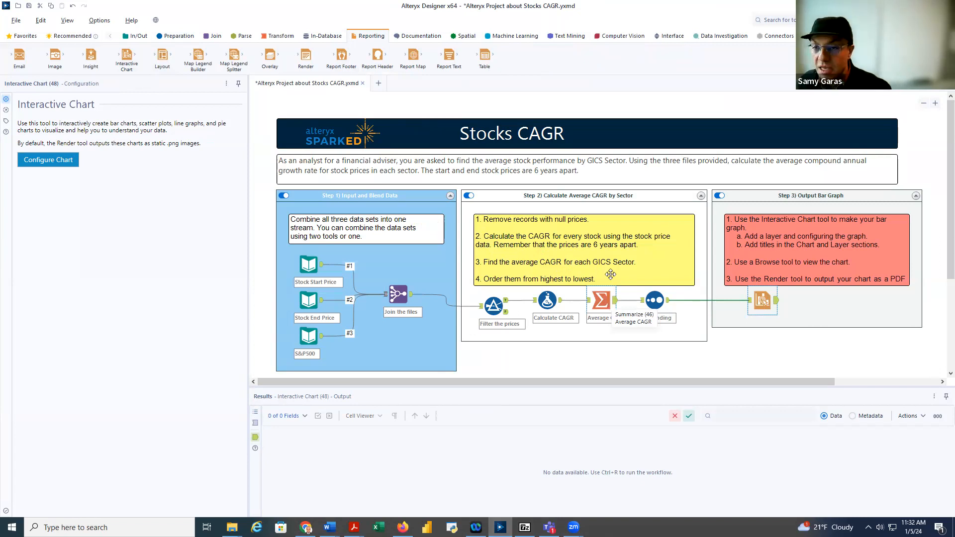
Step: Configure the chart with a new Bar layer, using GICS Sector for X and Avg_CAGR for Y
left_click(41, 160)
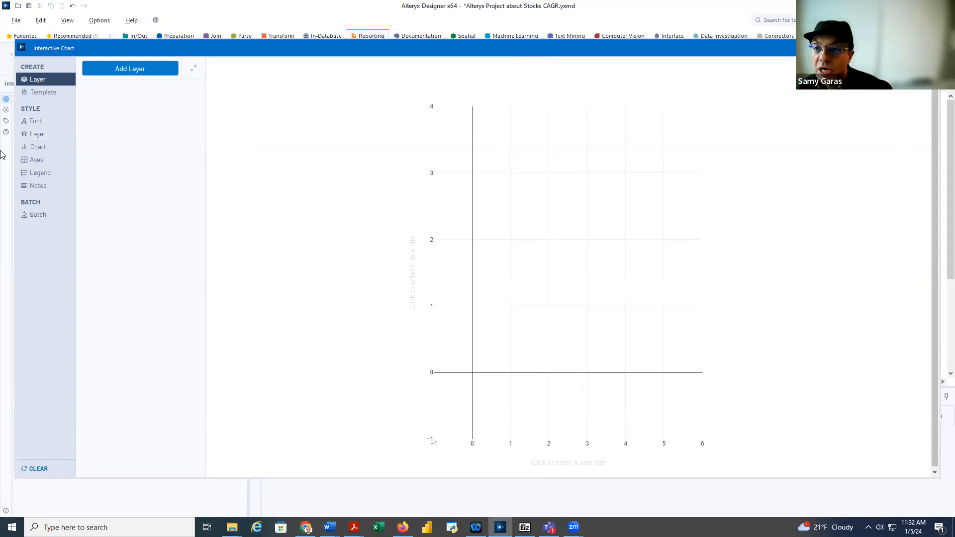
left_click(114, 69)
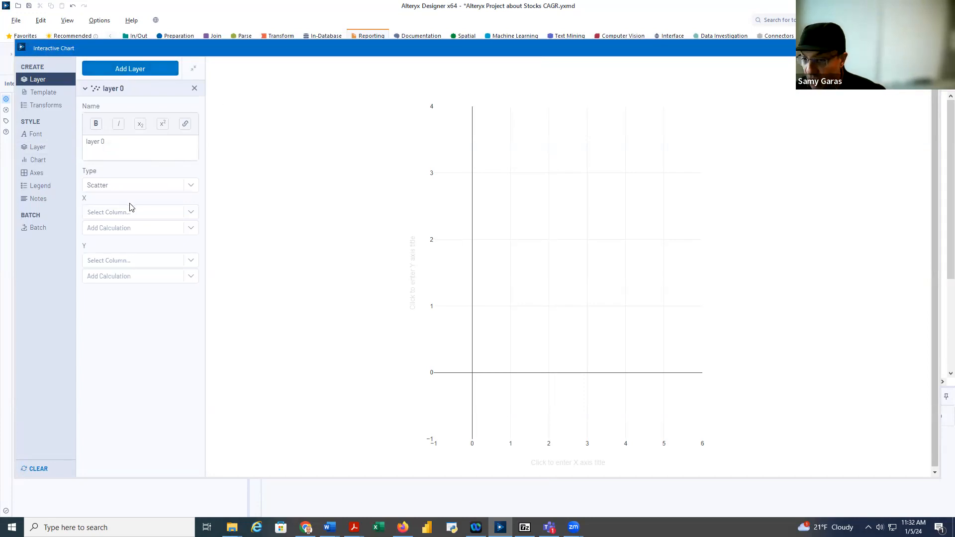
left_click(116, 215)
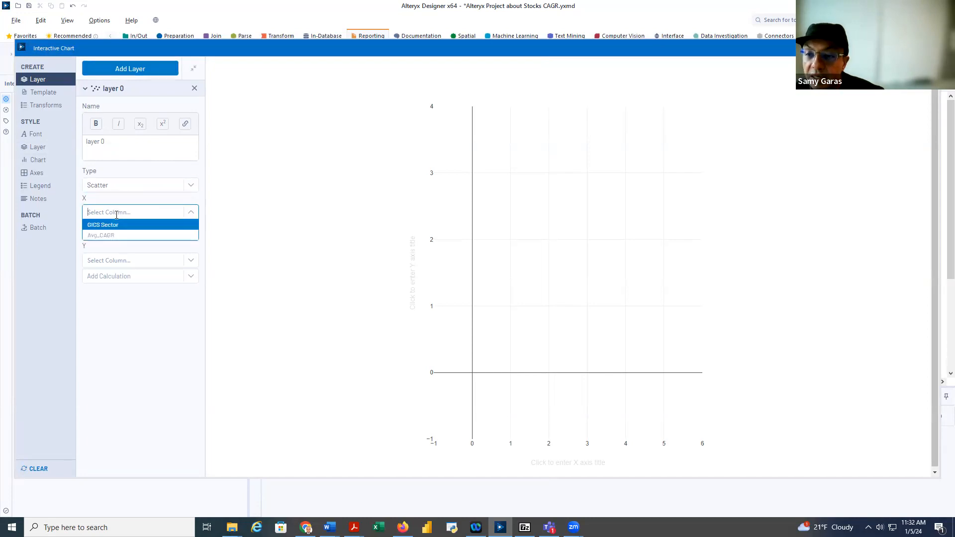
left_click(105, 227)
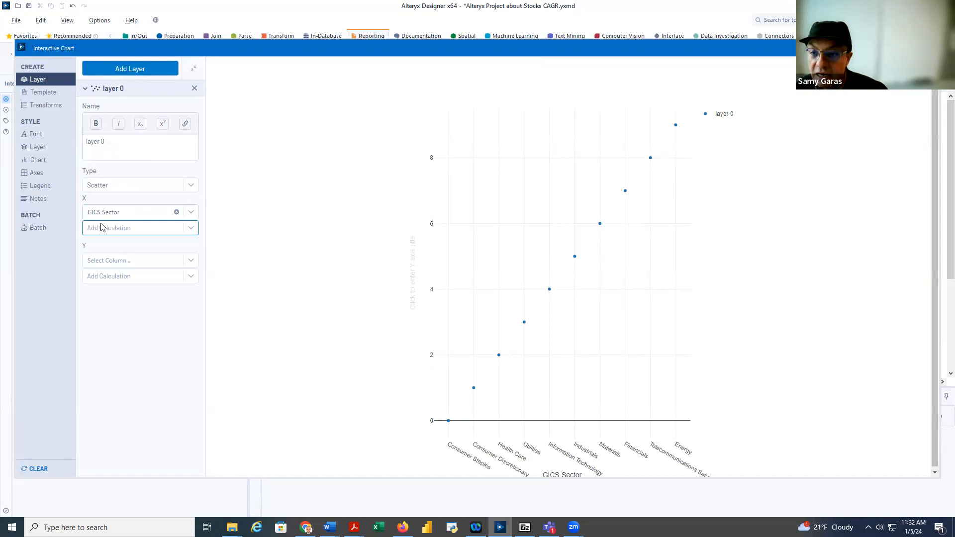
left_click(109, 286)
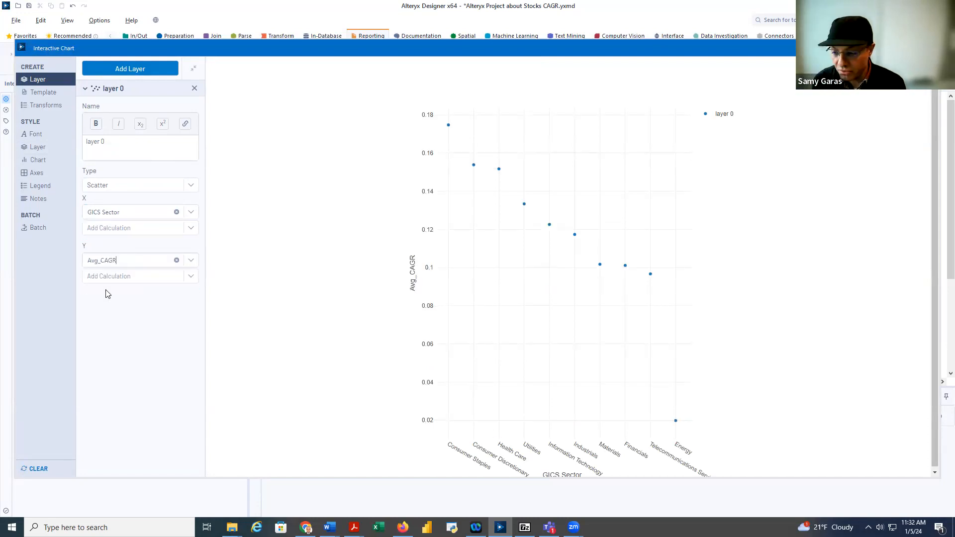
left_click(156, 187)
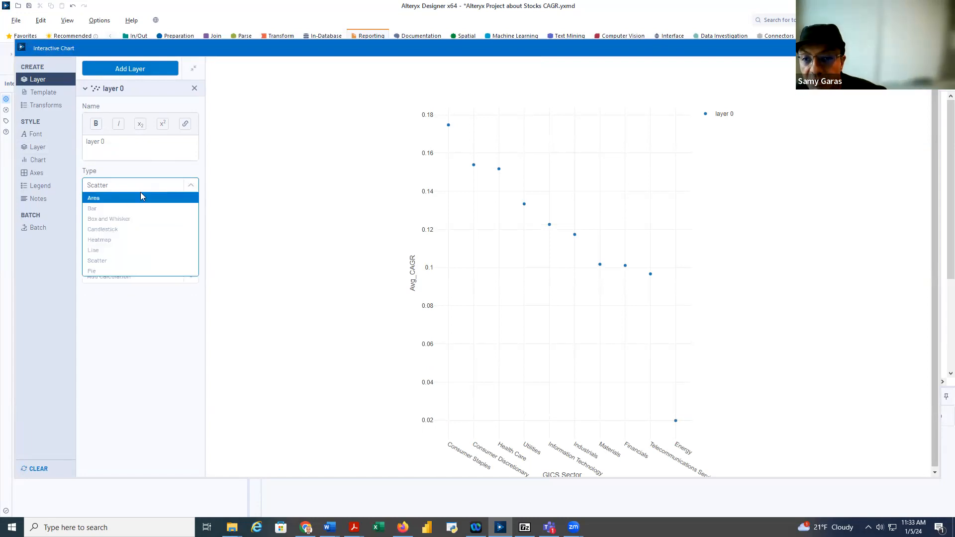
left_click(106, 208)
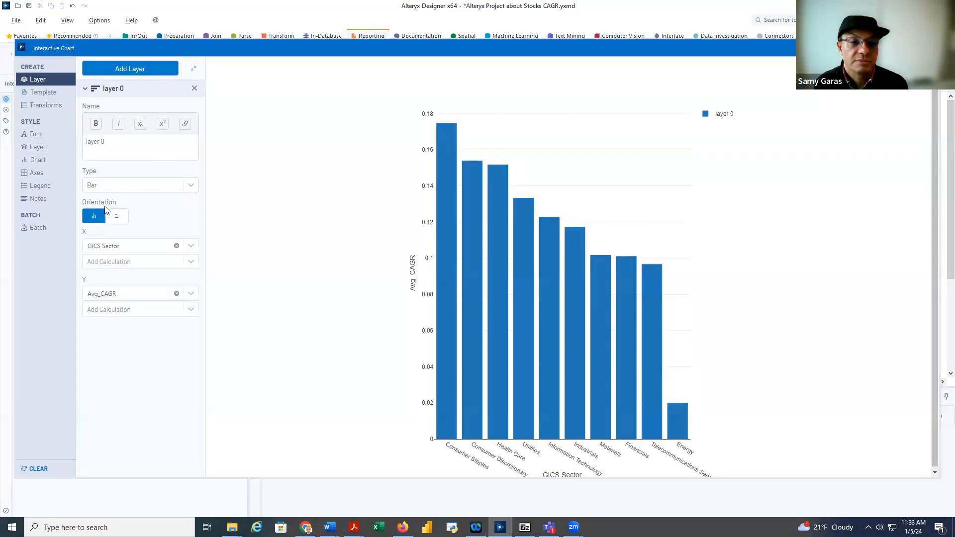
Step: Hide the bar layer in the chart legend through the layer's style settings
mouse_move(475, 414)
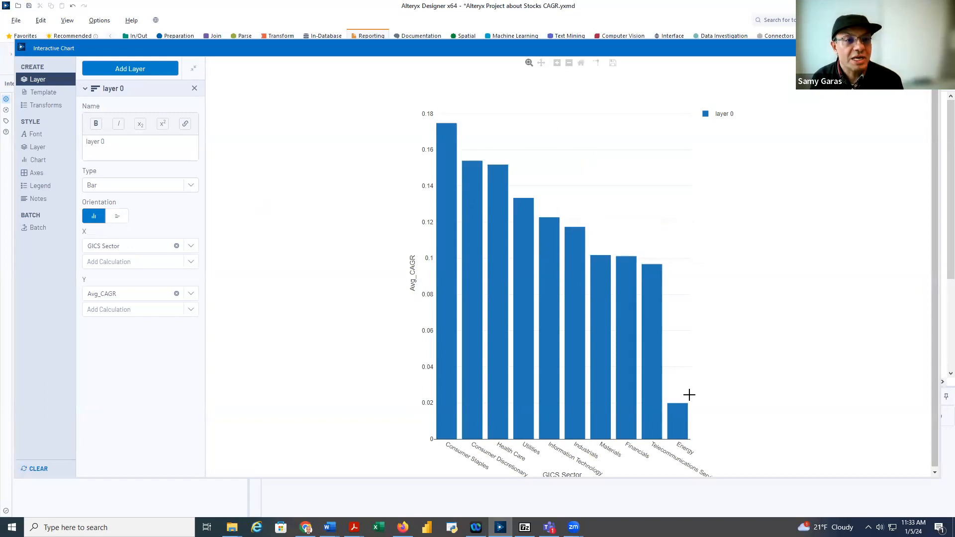
mouse_move(440, 237)
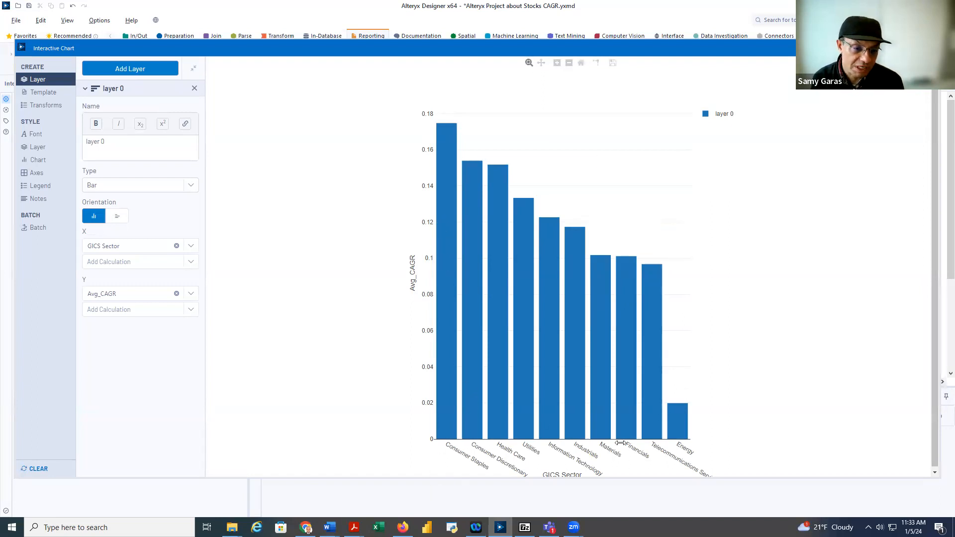
mouse_move(679, 436)
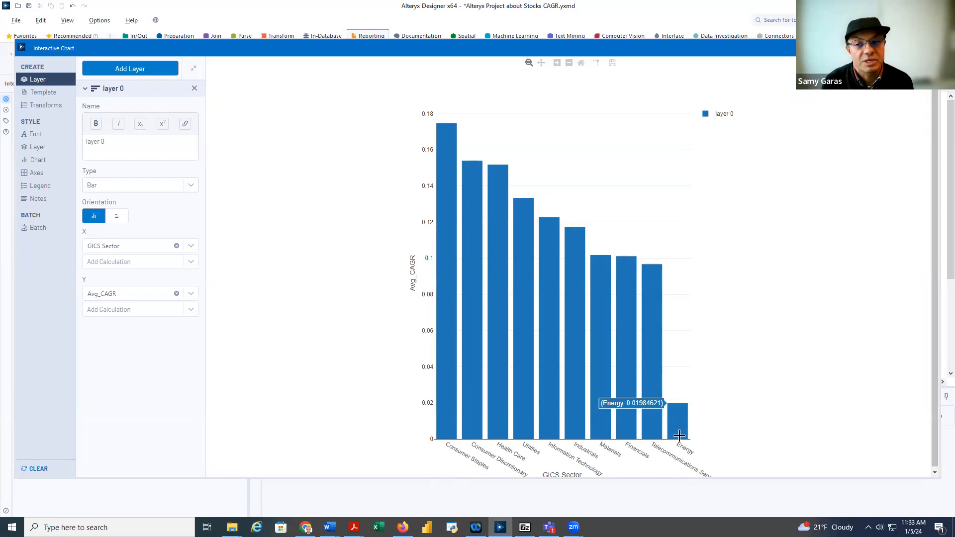
mouse_move(602, 422)
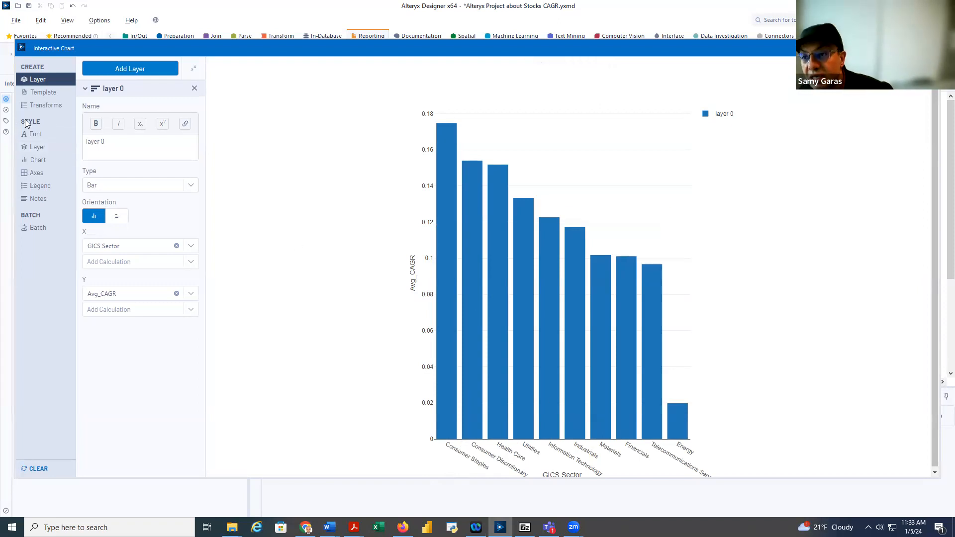
left_click(33, 149)
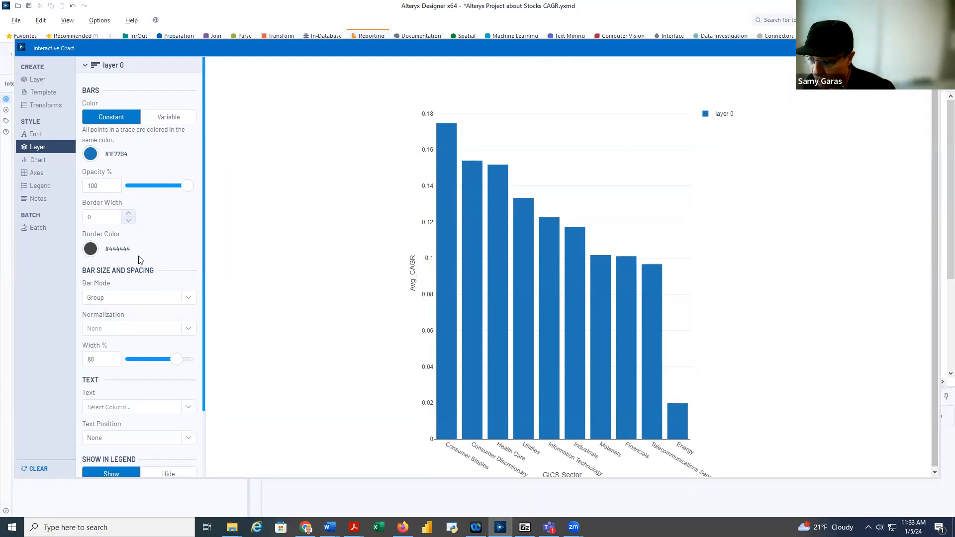
scroll(137, 260, "down", 3)
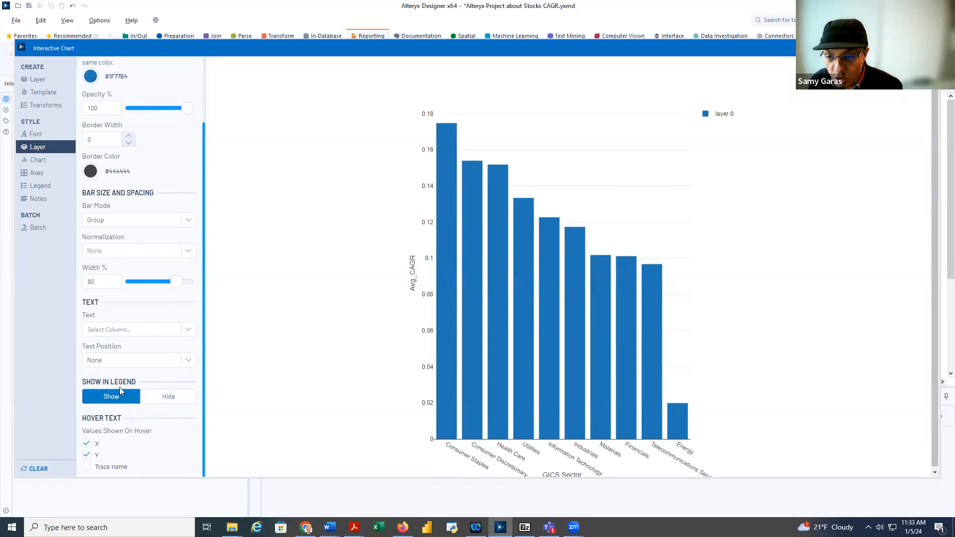
left_click(160, 398)
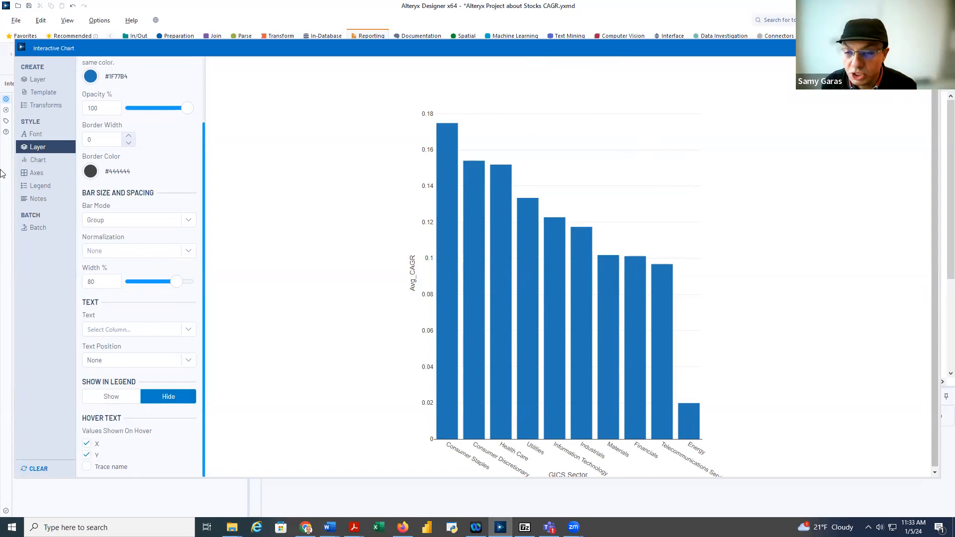
Step: Set the chart title to "Average Stock Performance Over 6 Years"
left_click(44, 159)
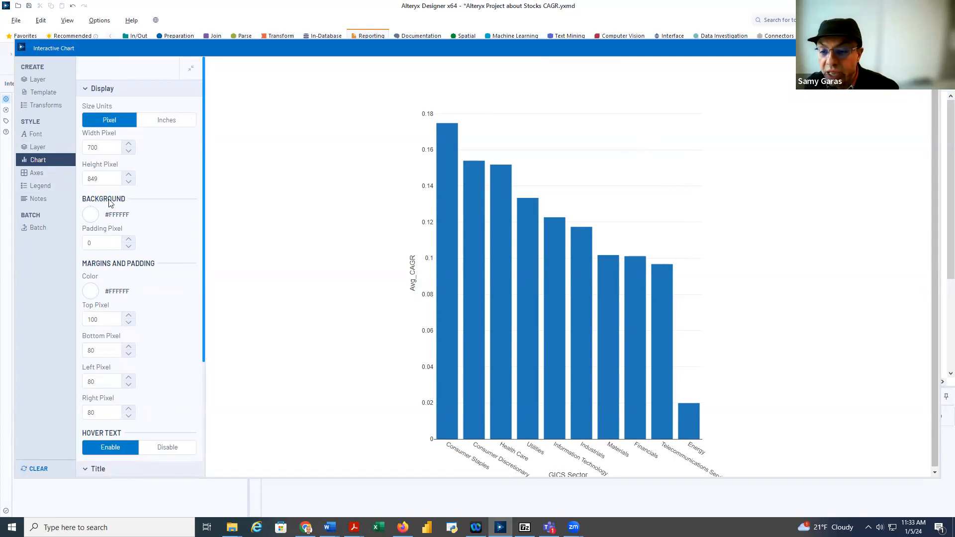
scroll(181, 281, "down", 3)
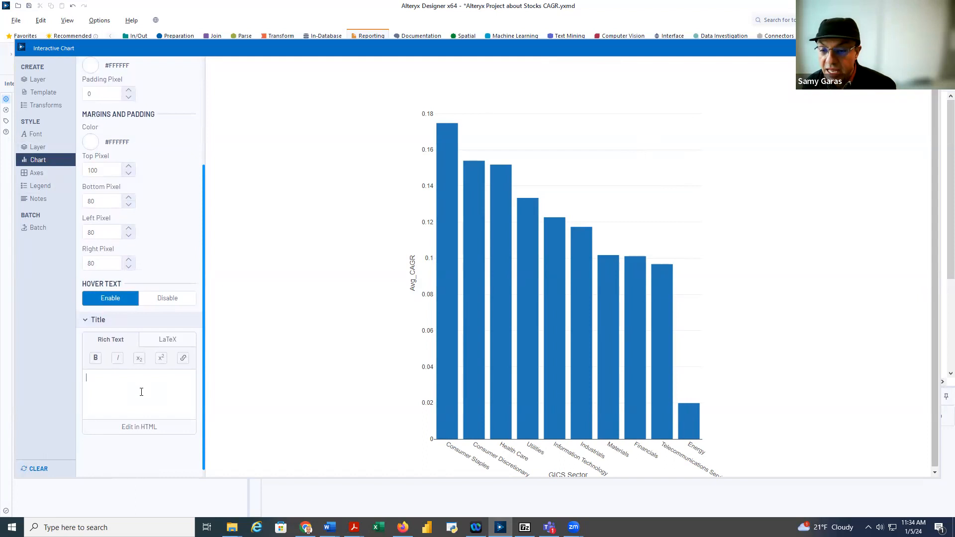
type("erage Stock Perf")
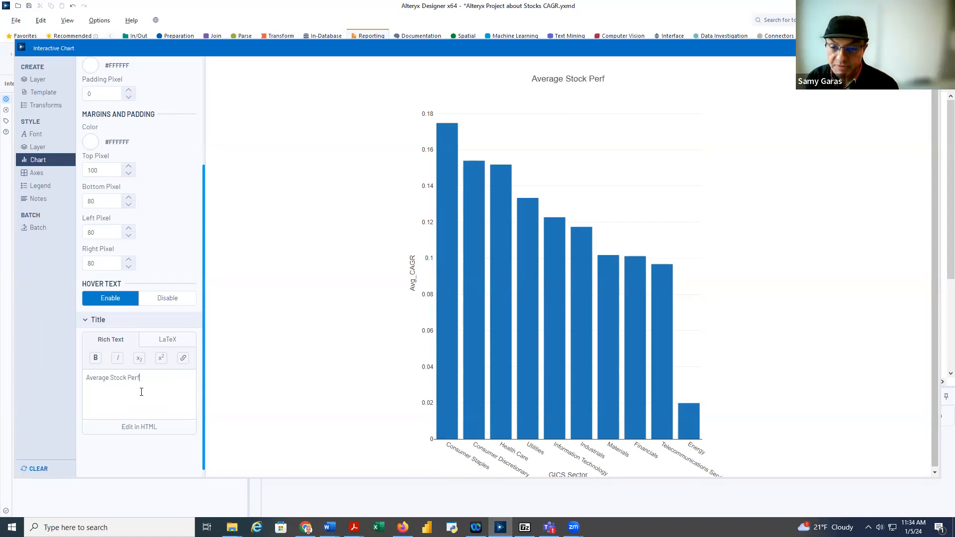
type("ormance ")
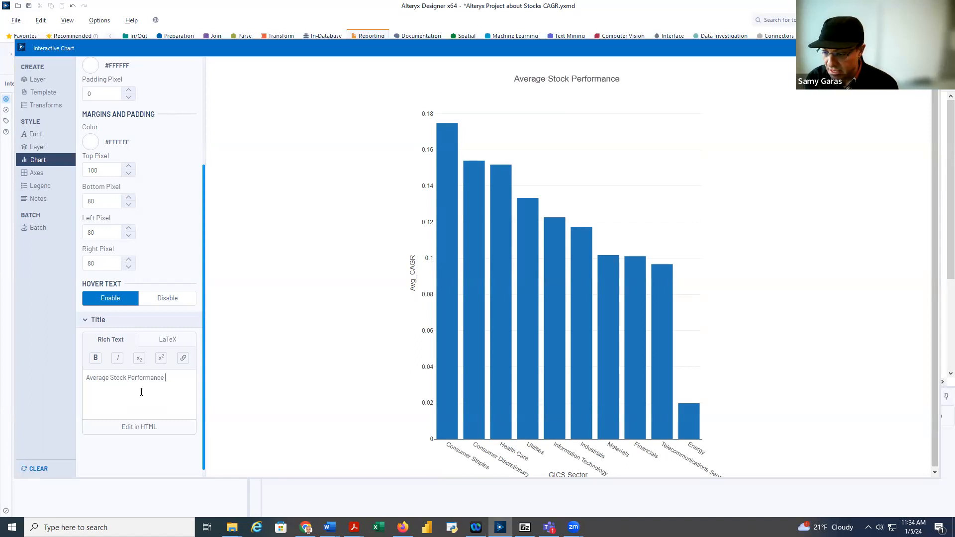
type("Over")
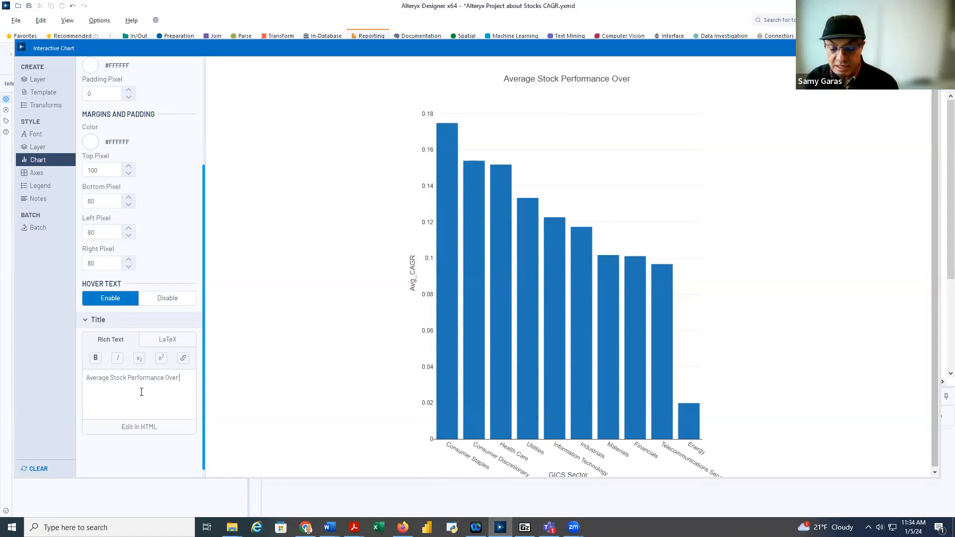
type(" 6 Years")
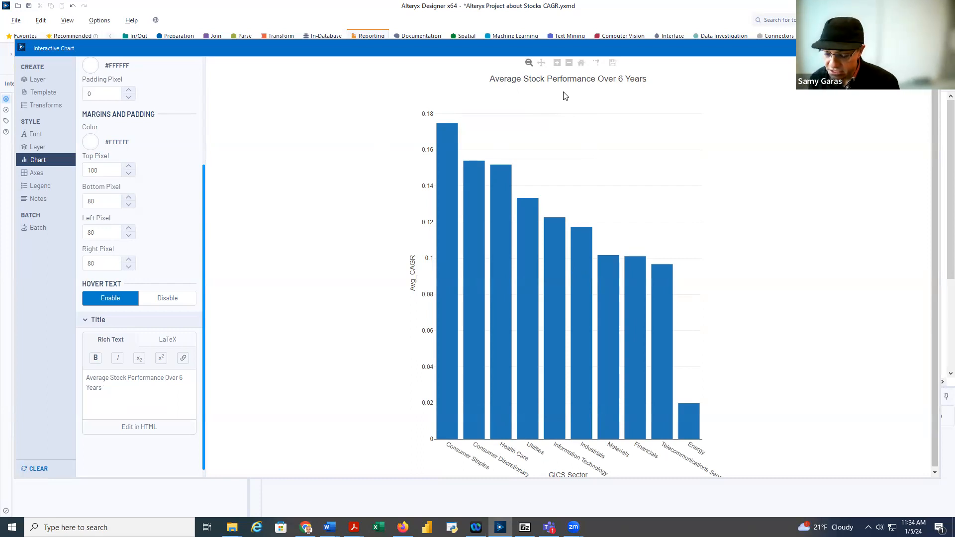
Step: Review the chart's axis style settings for titles, display range, lines and labels, including the Y axis line options
left_click(37, 178)
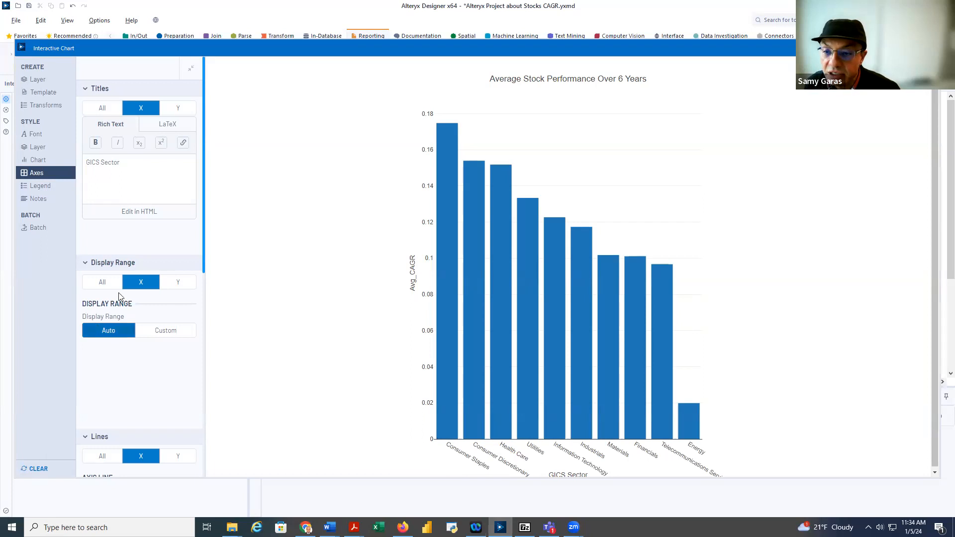
scroll(138, 263, "down", 6)
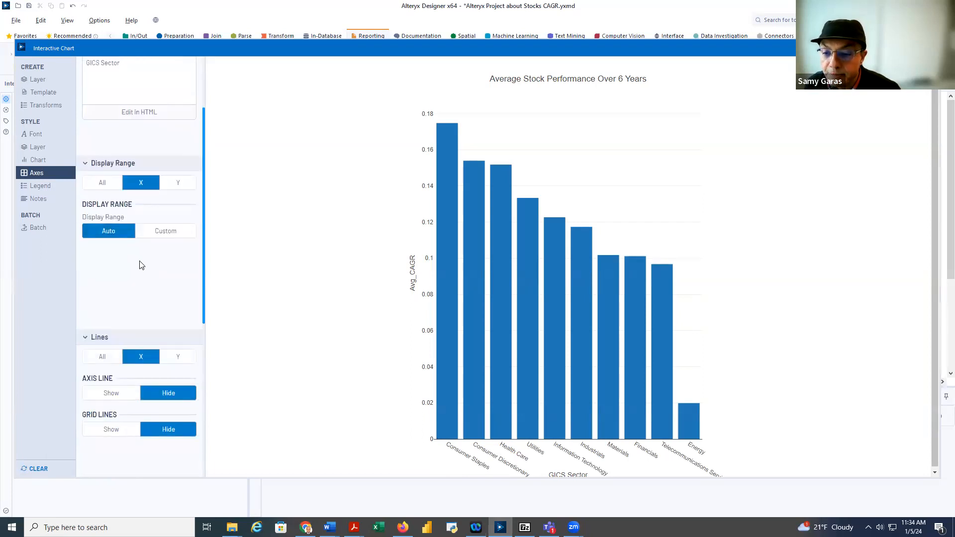
scroll(143, 275, "down", 2)
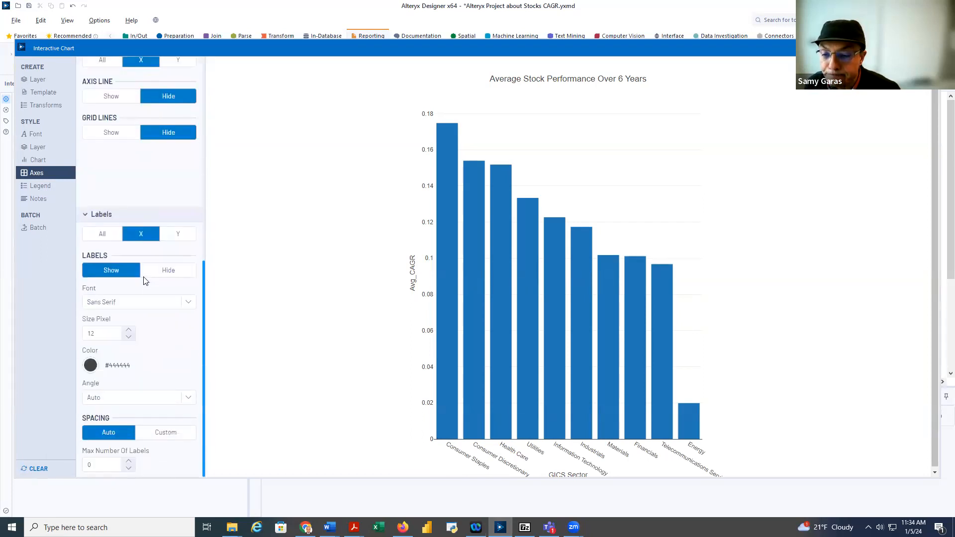
scroll(144, 285, "up", 8)
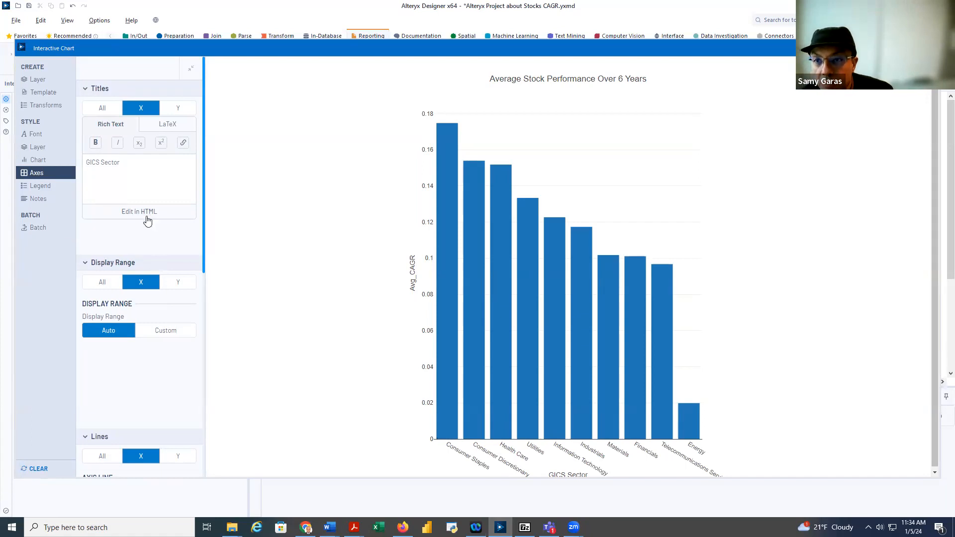
scroll(147, 227, "down", 3)
scroll(149, 233, "down", 5)
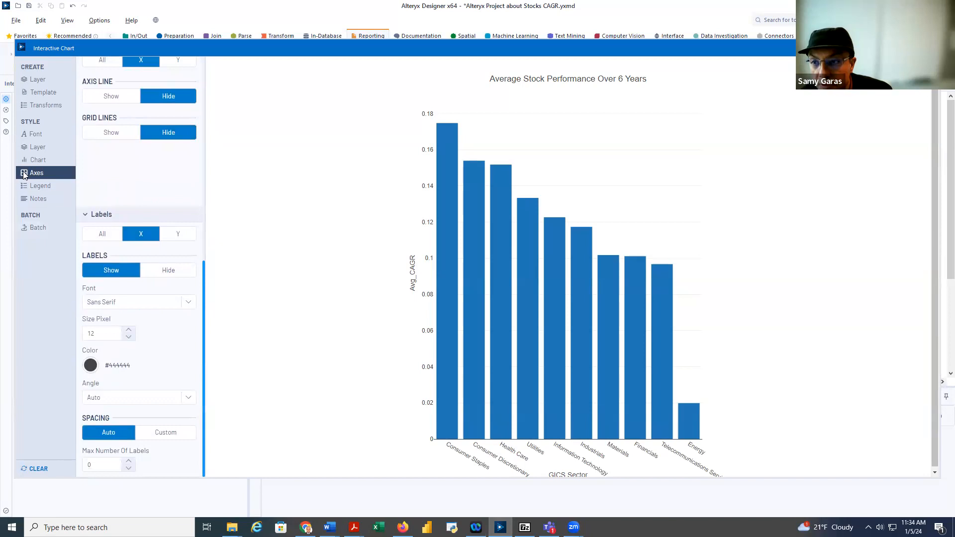
left_click(188, 62)
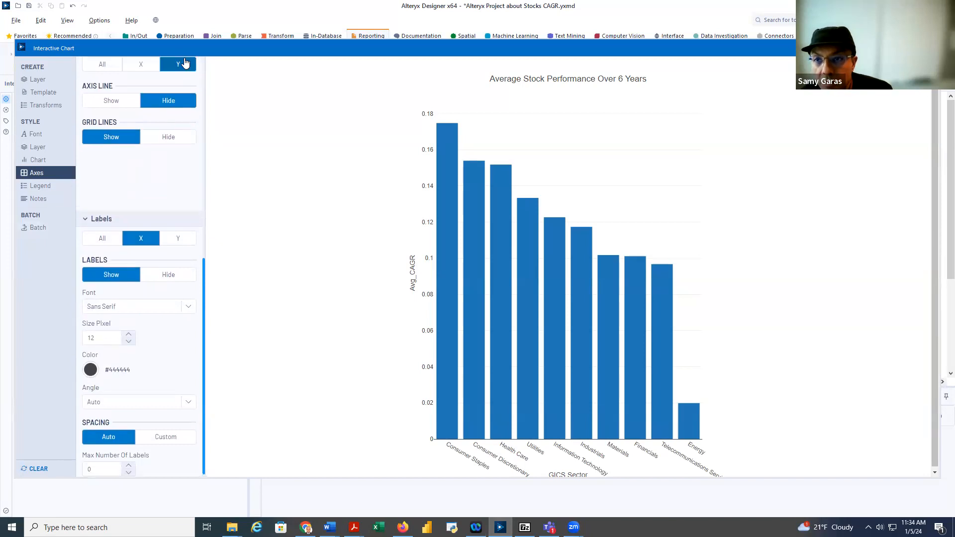
scroll(111, 239, "up", 4)
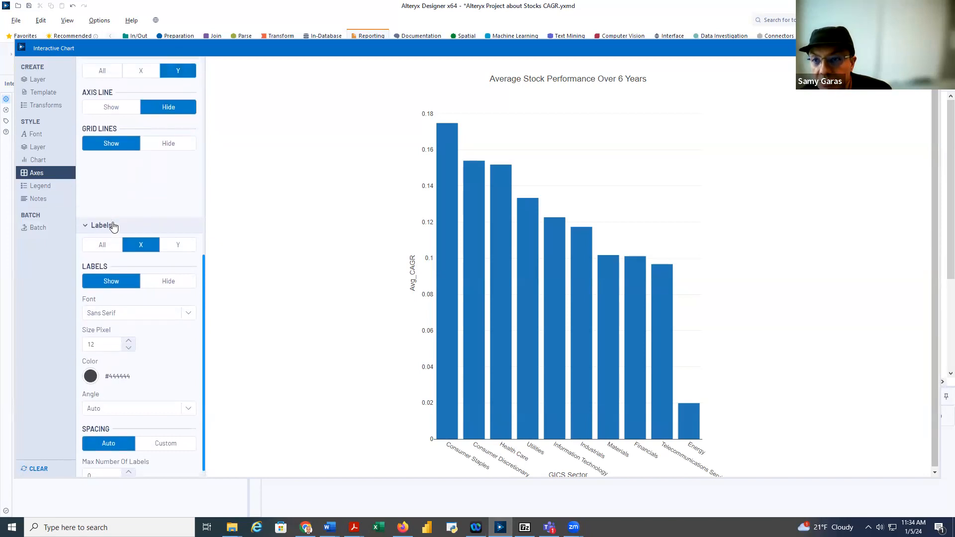
scroll(154, 177, "up", 3)
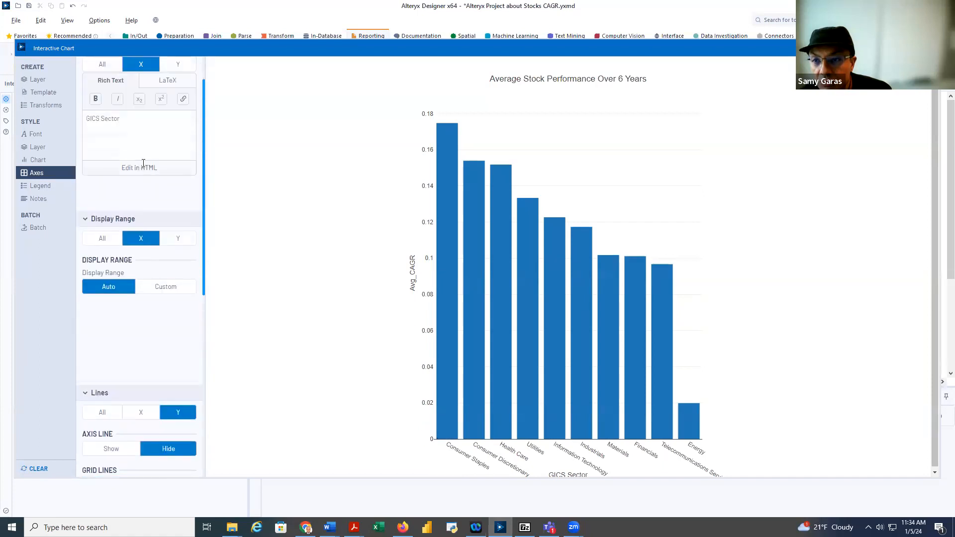
scroll(136, 124, "up", 1)
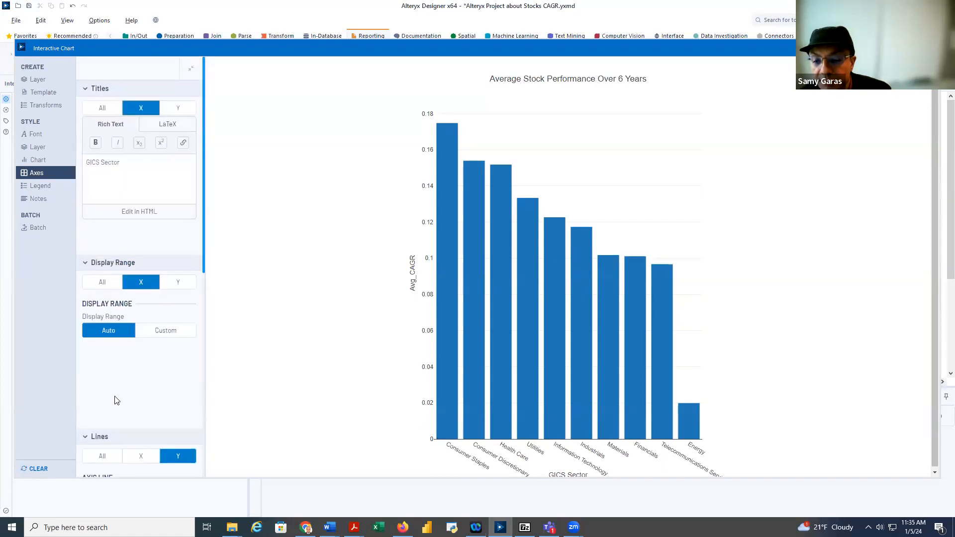
left_click(133, 458)
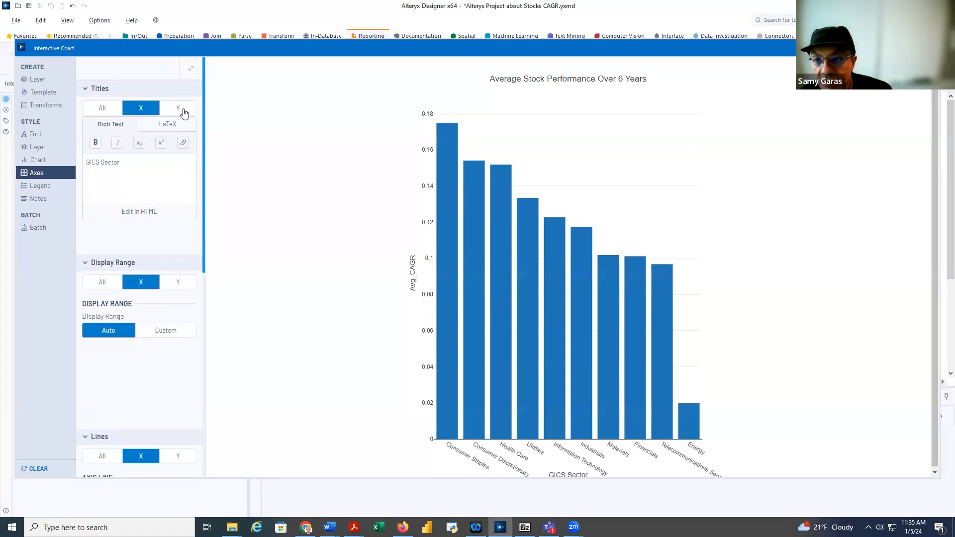
Step: Set the chart's Y axis title to "Average CAGR" and close the chart editor
left_click(179, 110)
left_click(101, 163)
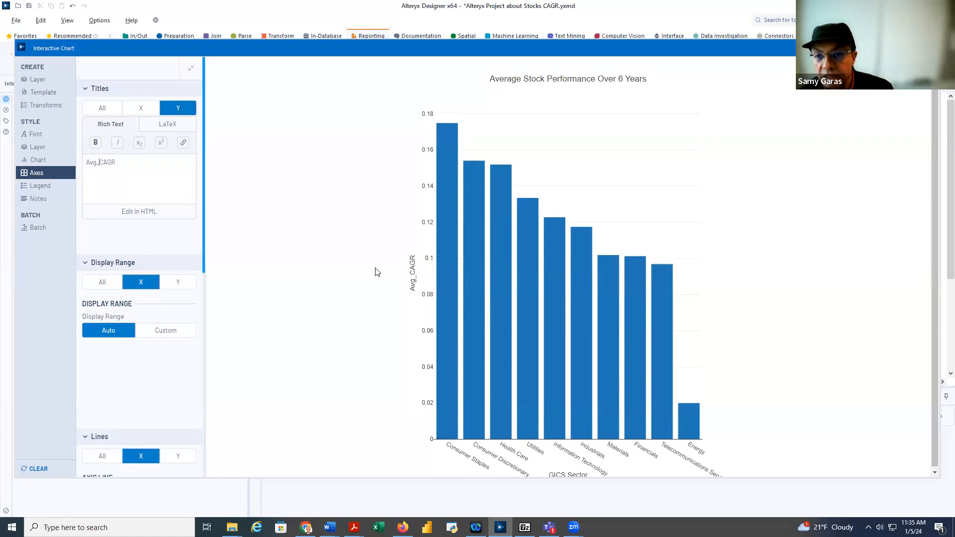
key("BackSpace")
type("era")
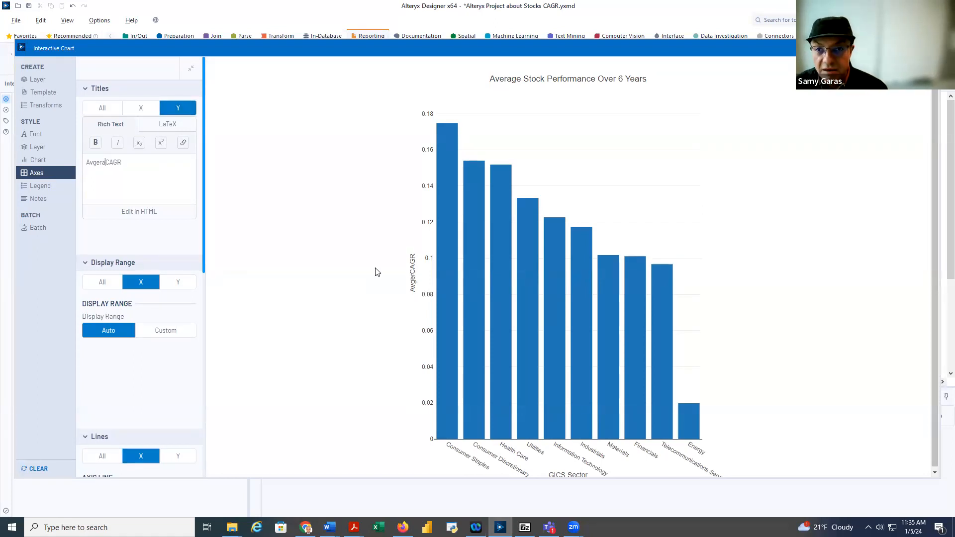
key("BackSpace")
key("BackSpace")
key("BackSpace")
key("BackSpace")
type("erage")
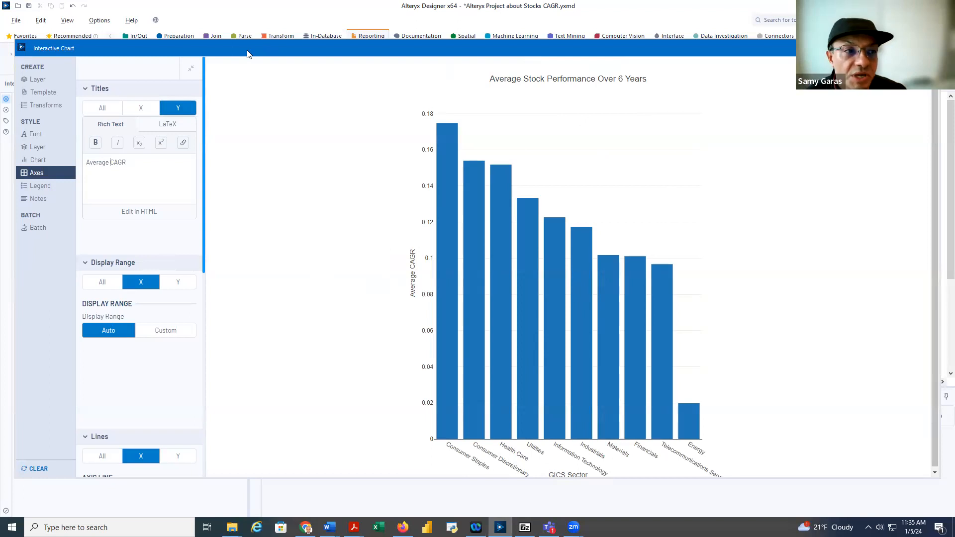
left_click_drag(247, 54, 387, 97)
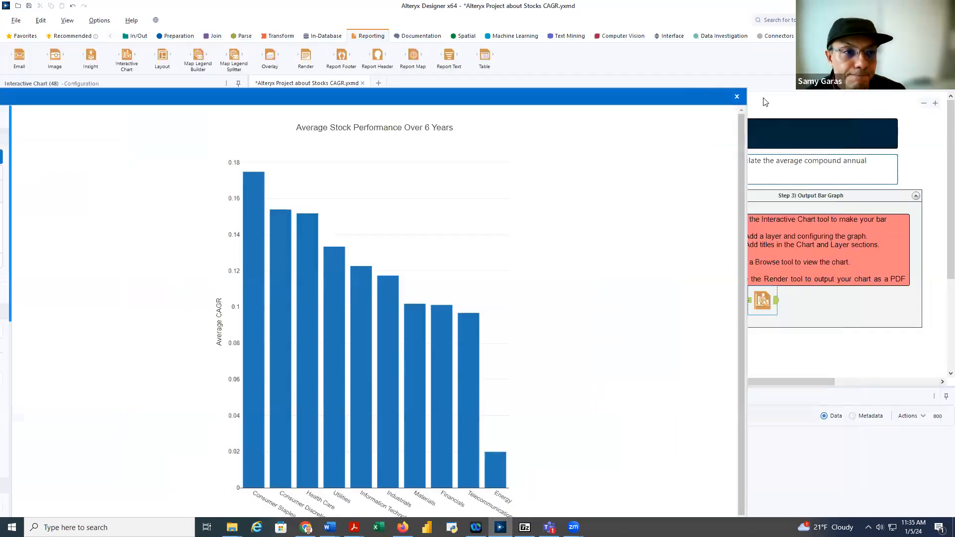
left_click(737, 98)
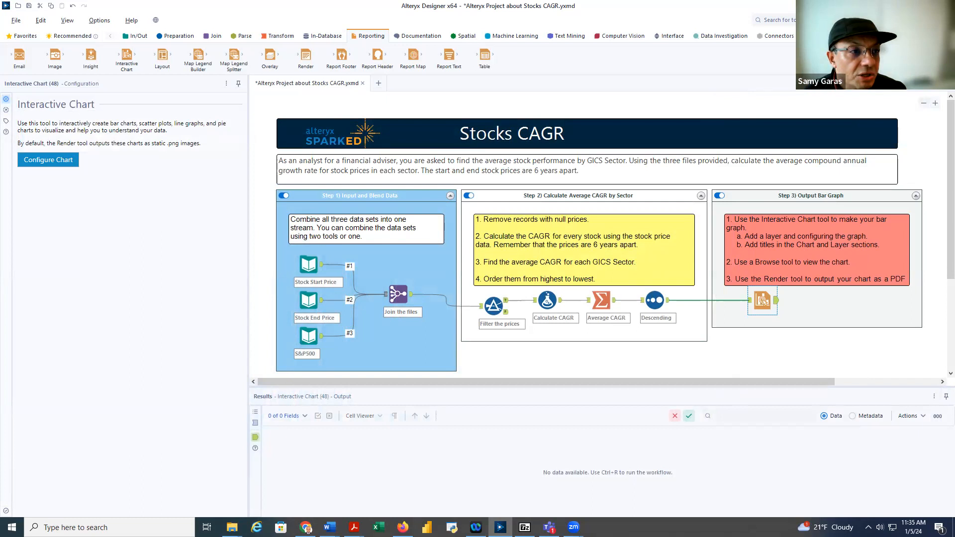
Step: Run the workflow and add a Render tool connected to the Interactive Chart's output in the Step 3 container
left_click(943, 83)
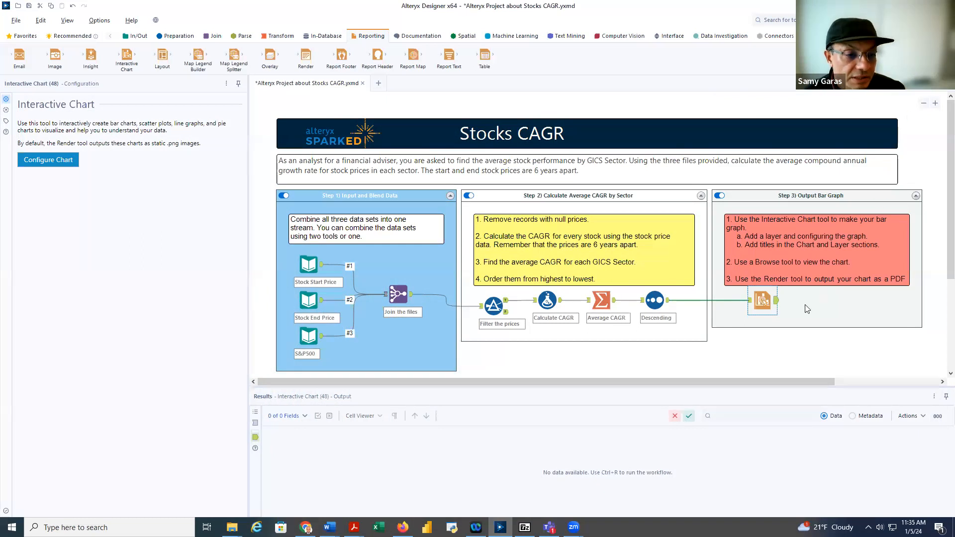
left_click(777, 303)
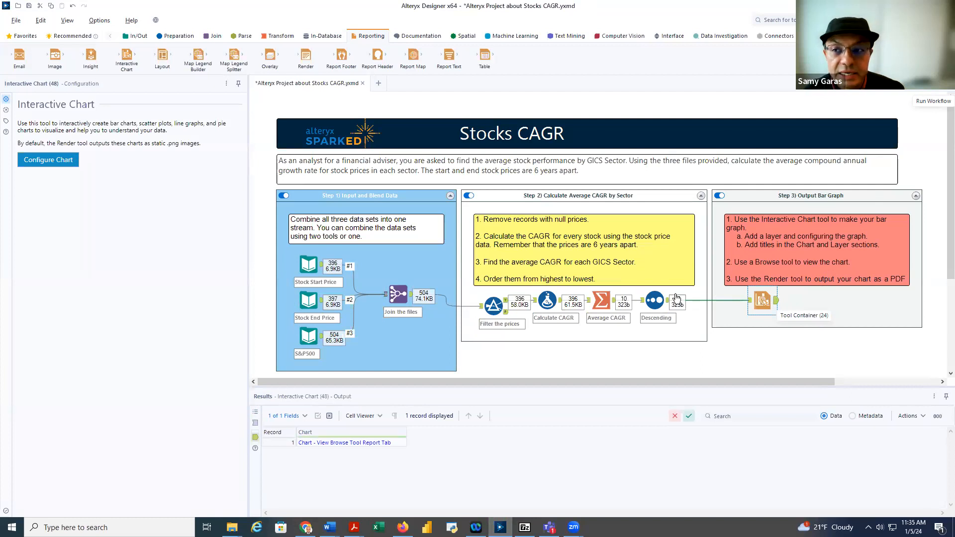
left_click_drag(305, 57, 836, 306)
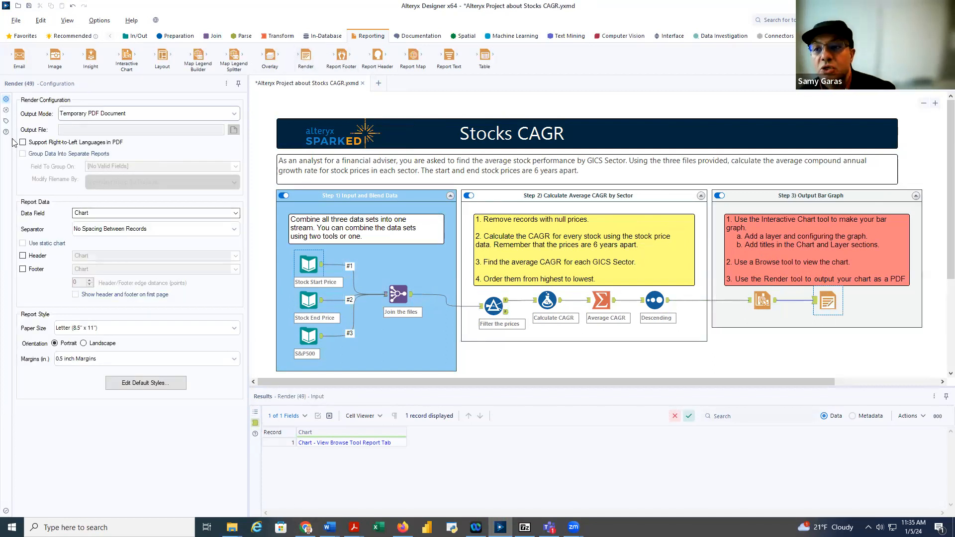
Step: Set the Render tool to write to a specific output file, a PDF named with the surname followed by "- GICS Sector CAGR.pdf"
left_click(171, 116)
scroll(116, 172, "down", 2)
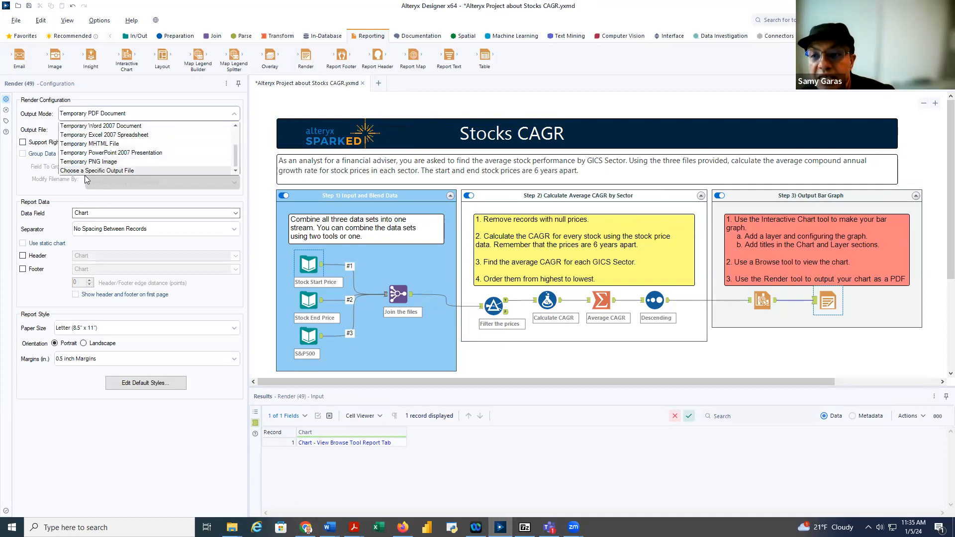
scroll(150, 158, "up", 2)
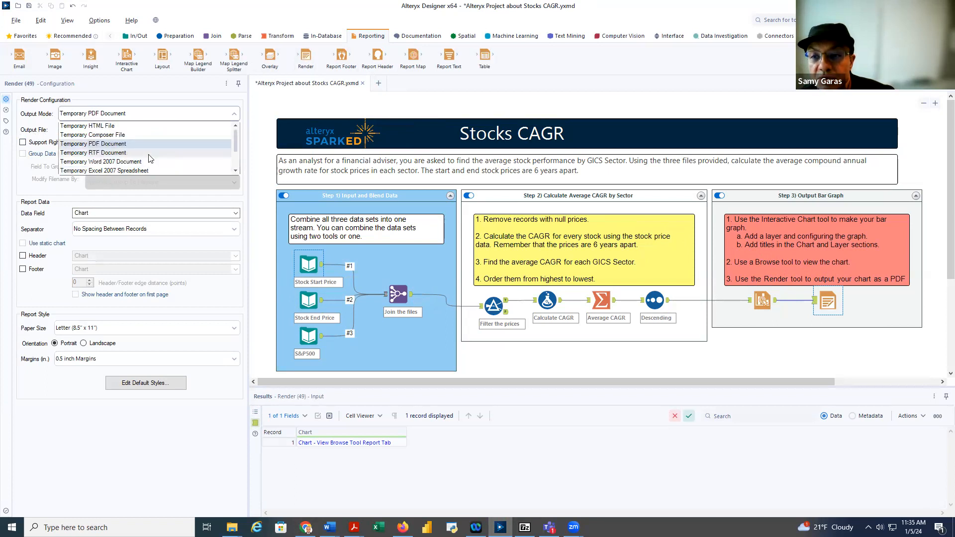
scroll(140, 148, "down", 2)
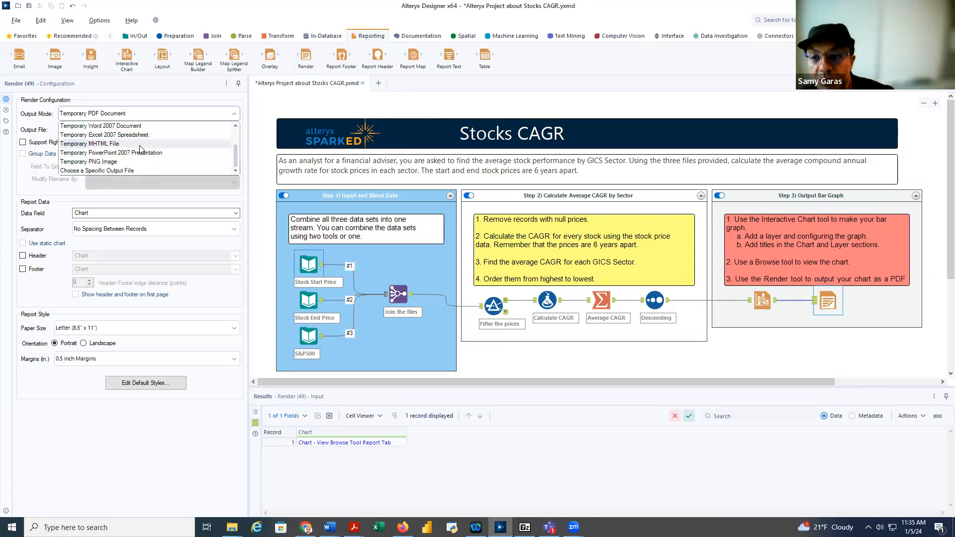
left_click(62, 172)
left_click(89, 130)
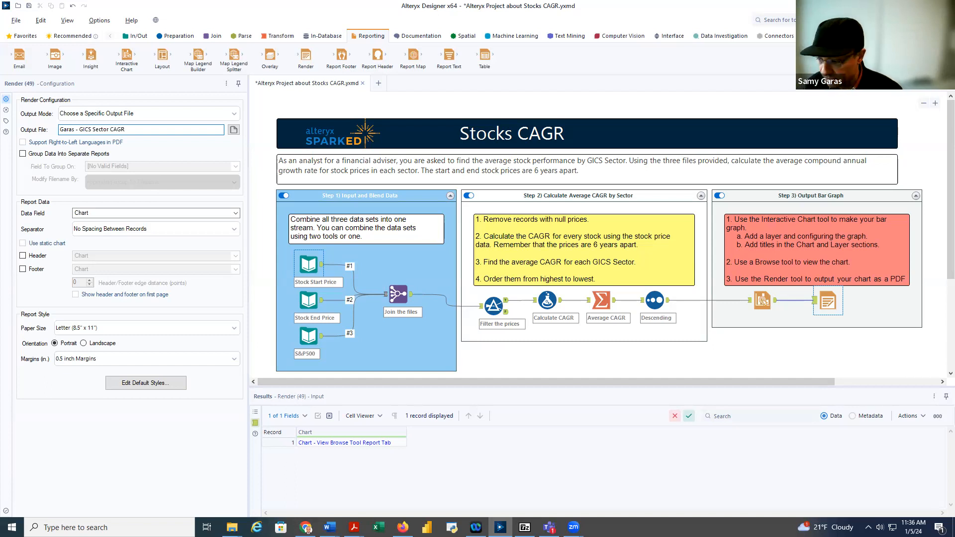
type(".pdf")
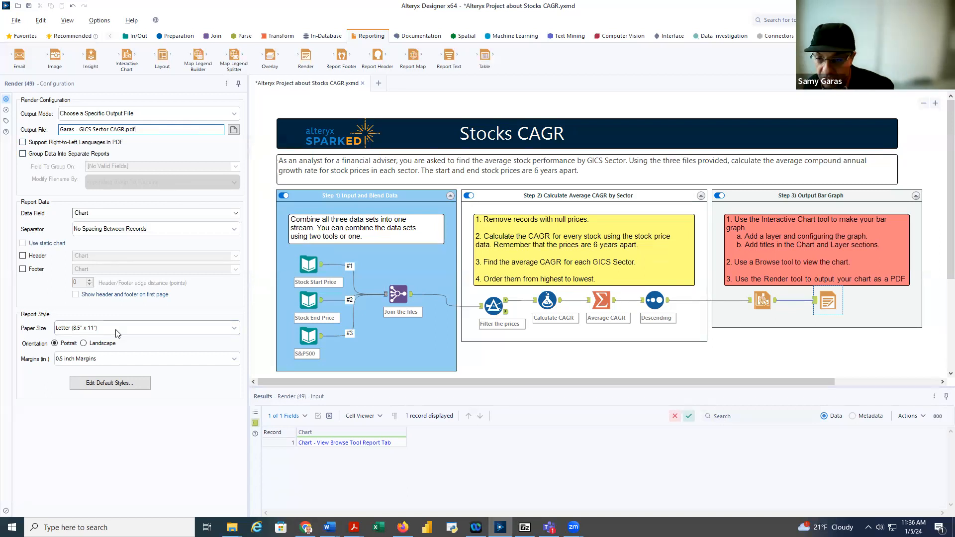
Step: Annotate the Render tool as "Render the Chart"
left_click(6, 121)
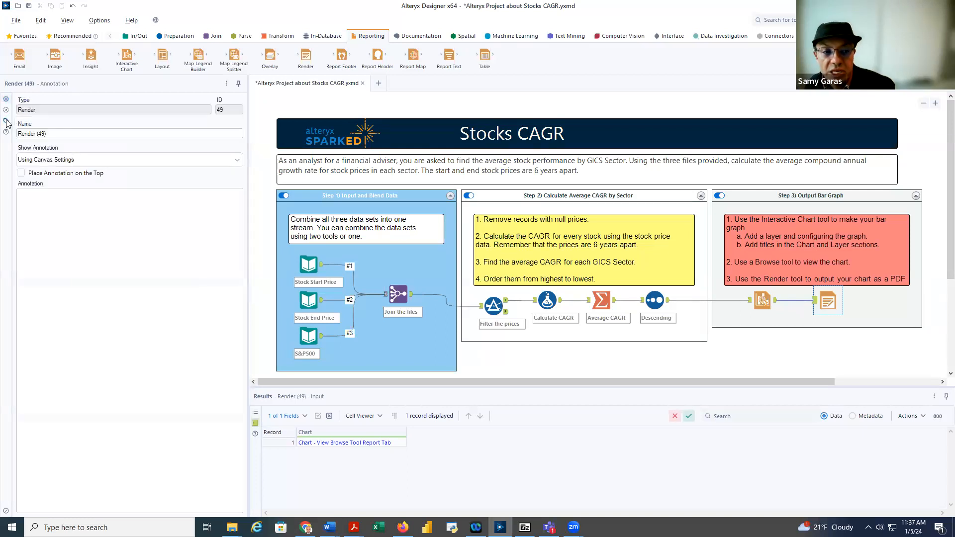
left_click(69, 223)
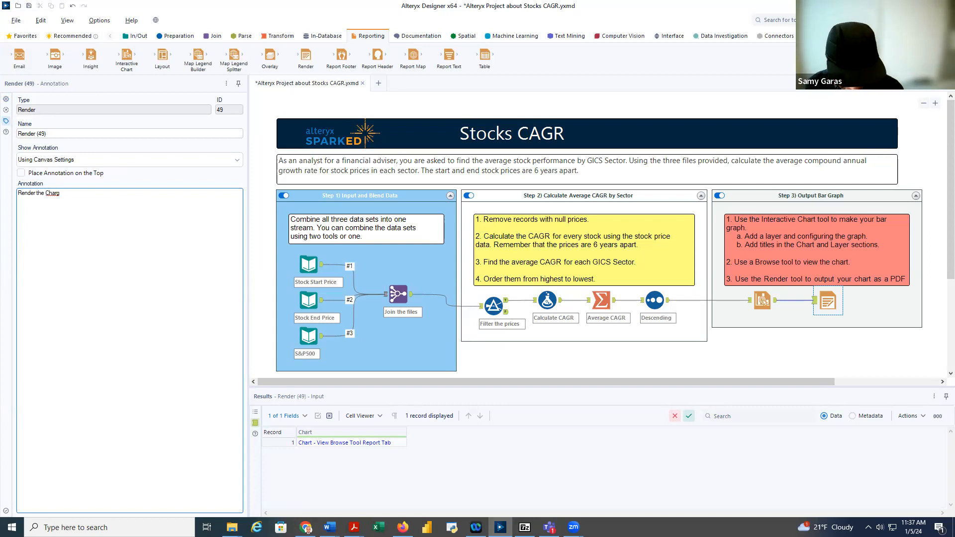
type("Render the Charg")
key("BackSpace")
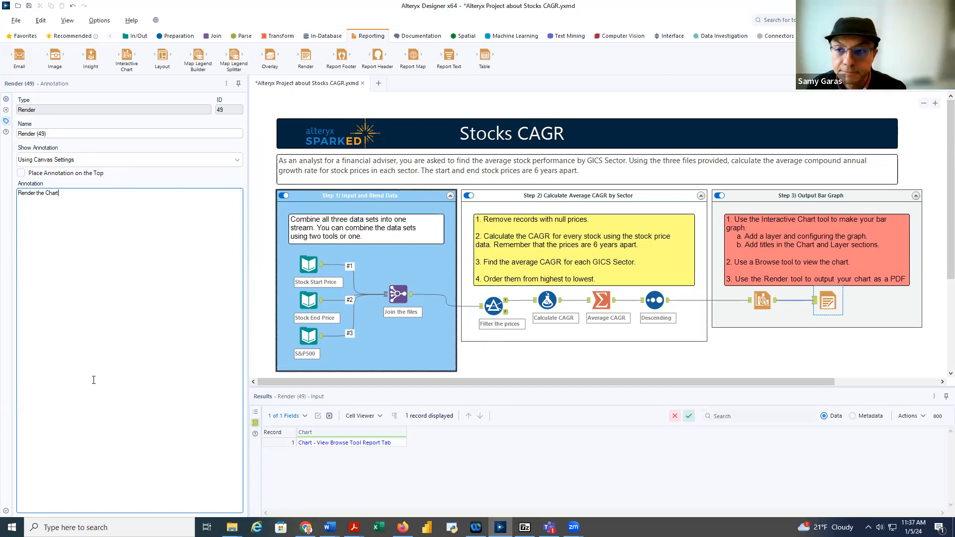
left_click(6, 512)
Step: Annotate the Interactive Chart tool as "Configure the chart"
left_click(761, 300)
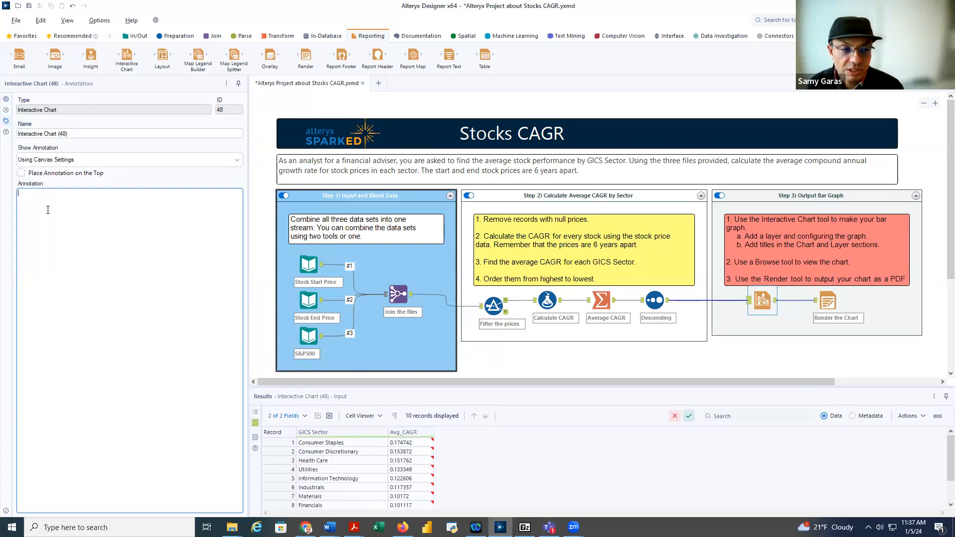
type("re the char")
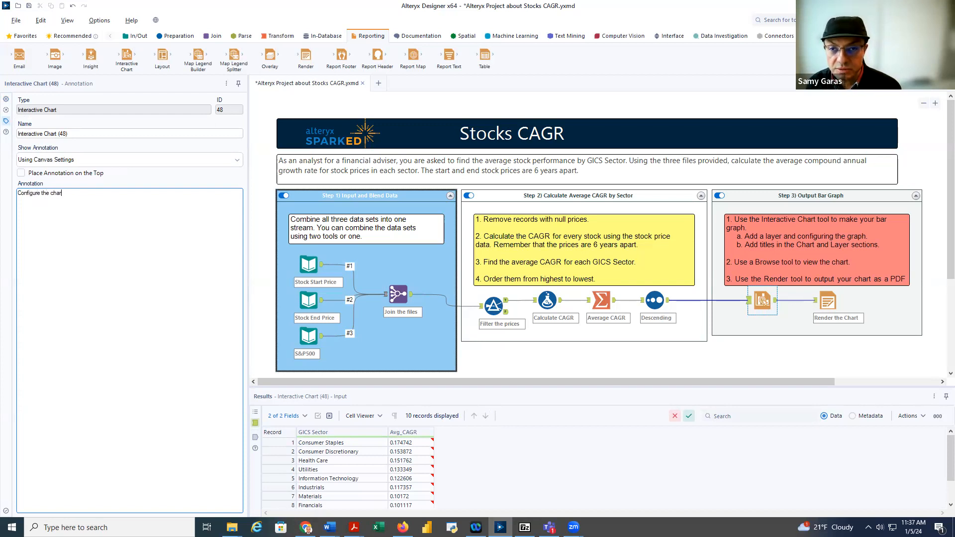
type("t")
left_click(6, 511)
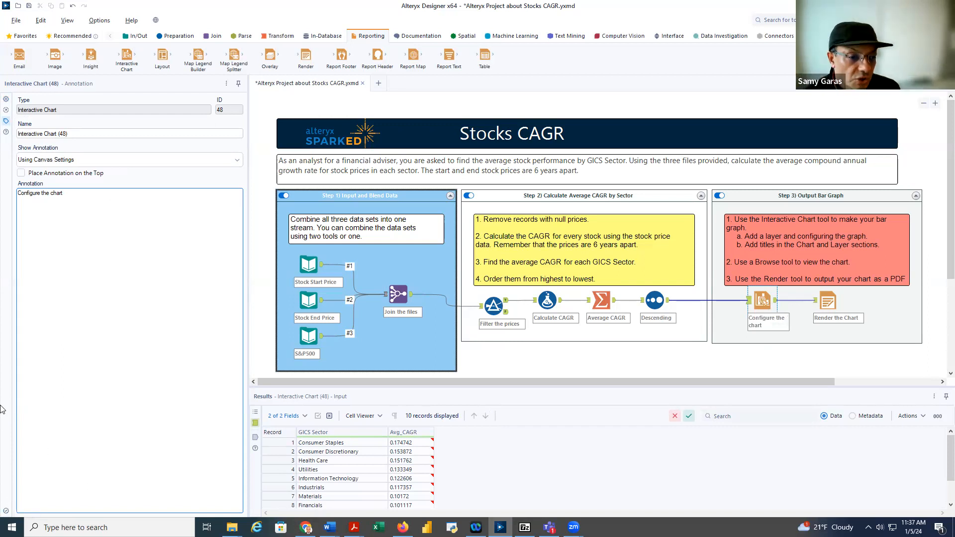
Step: Run the workflow and examine the chart record arriving at the Render tool's input
left_click(837, 302)
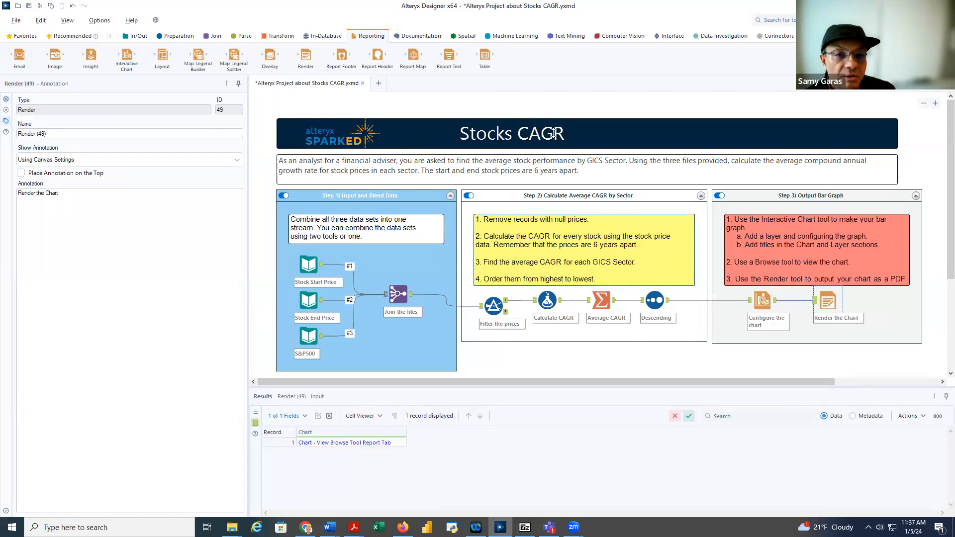
left_click(764, 302)
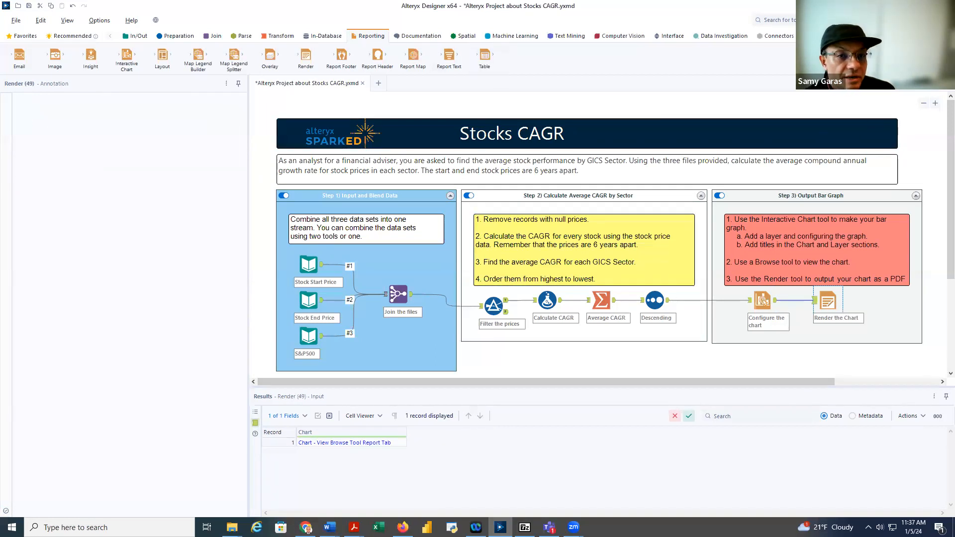
left_click(938, 84)
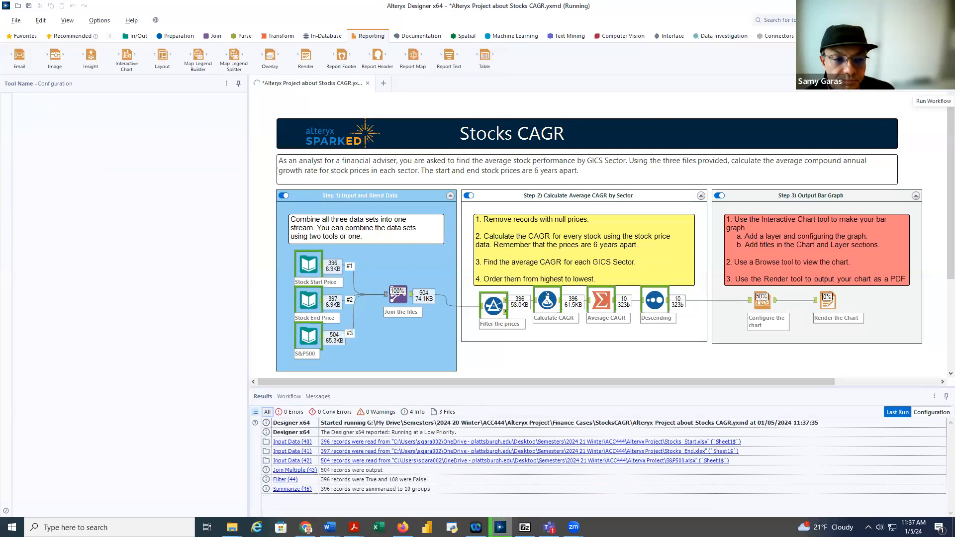
left_click(828, 302)
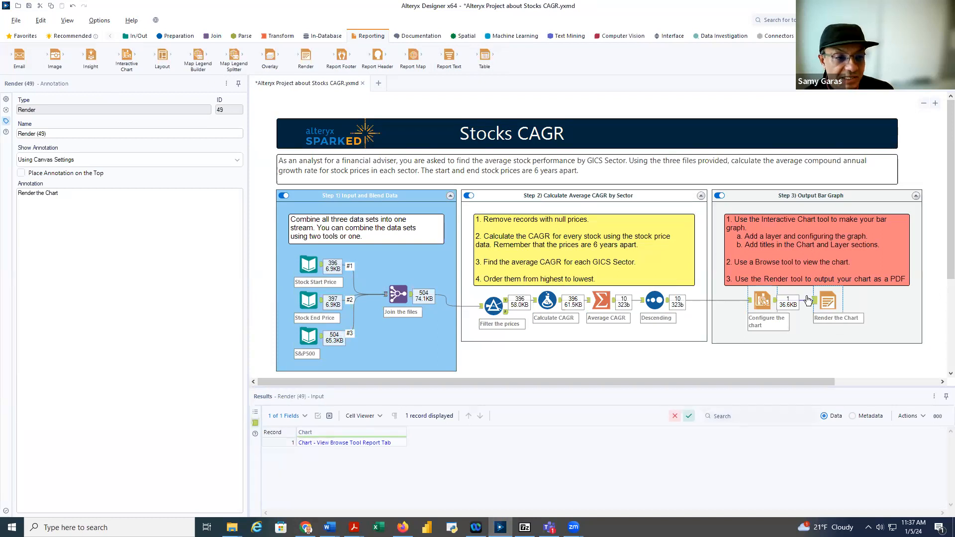
left_click(807, 301)
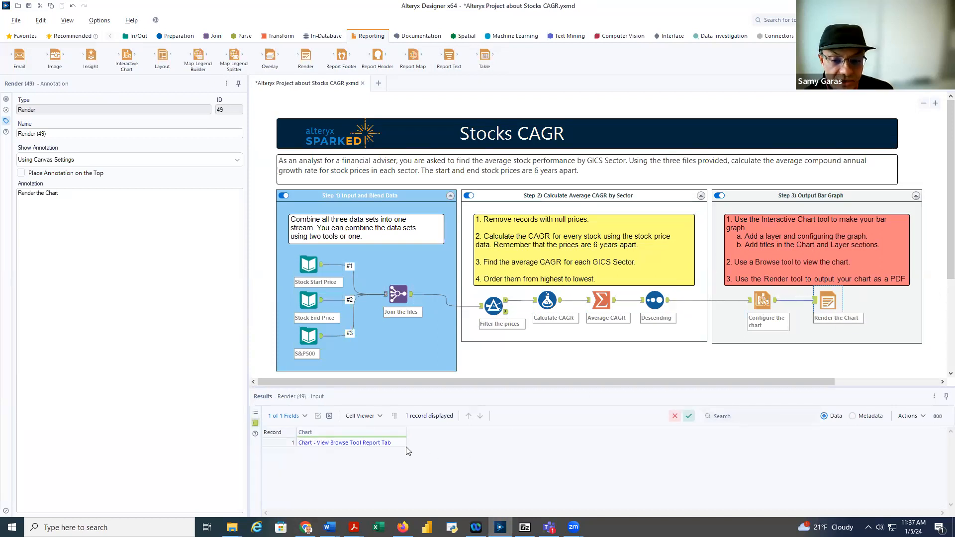
left_click(355, 446)
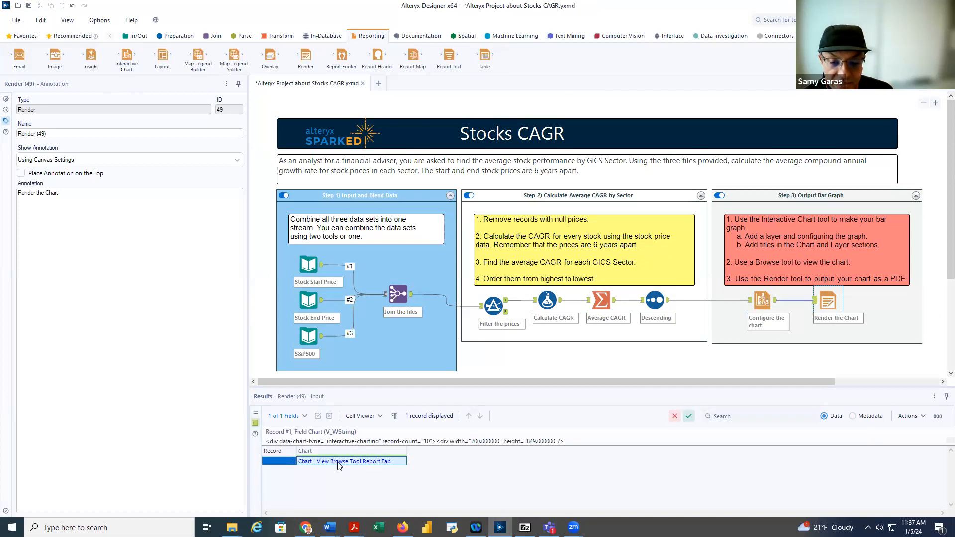
left_click(270, 462)
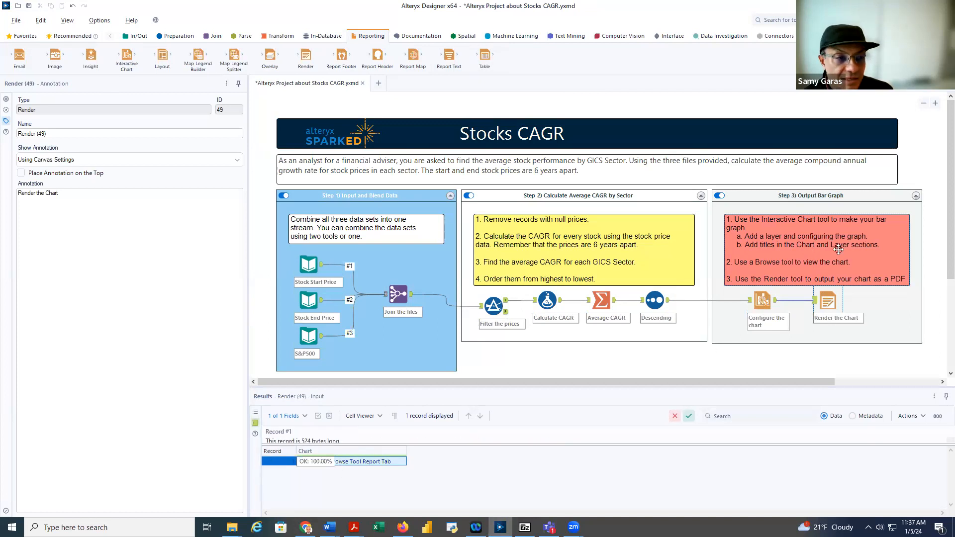
key("ctrl+r")
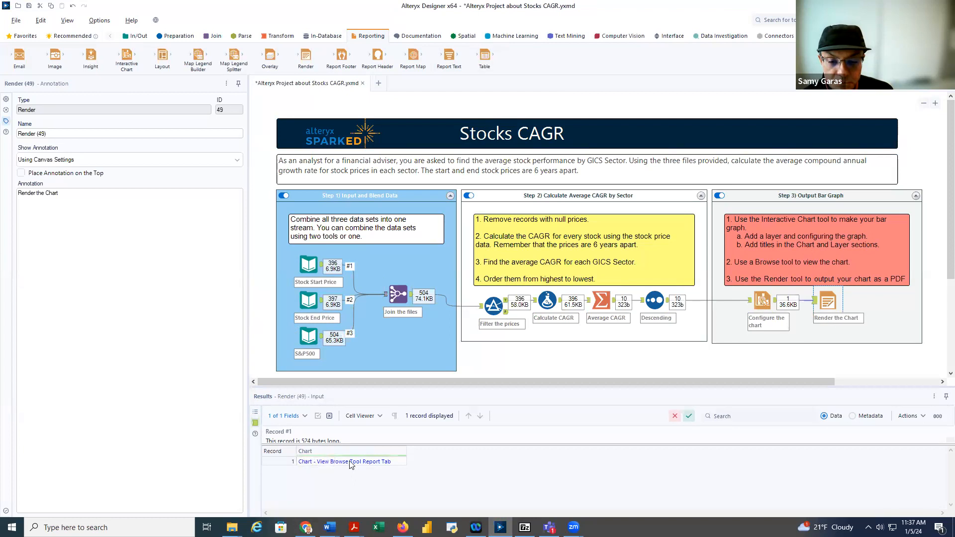
left_click(351, 463)
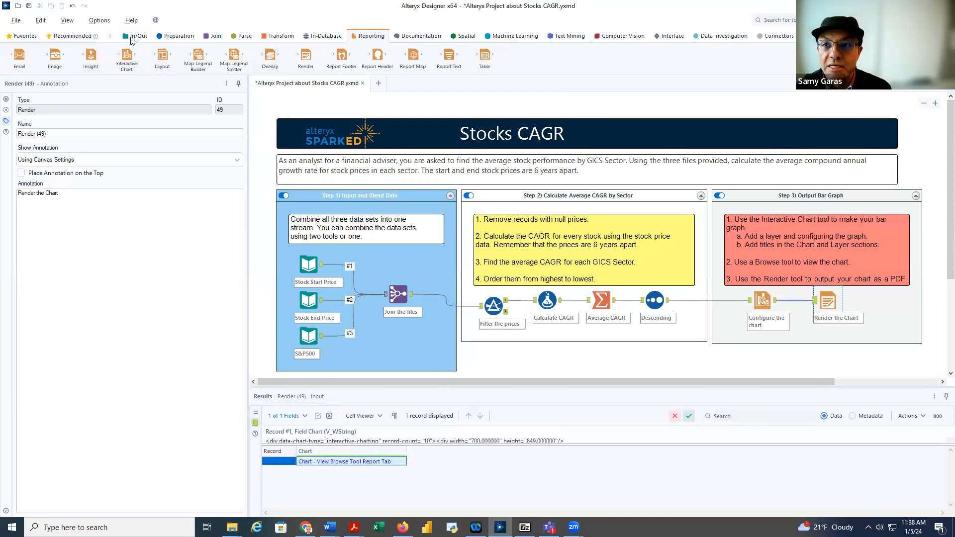
Step: Add a Browse tool below the Render tool, connected to the Interactive Chart's output
left_click(172, 36)
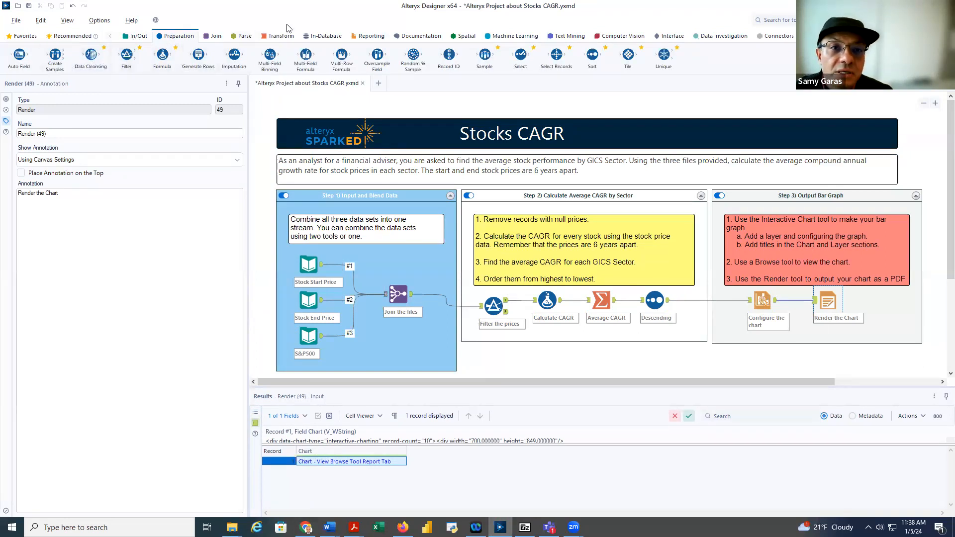
left_click(132, 36)
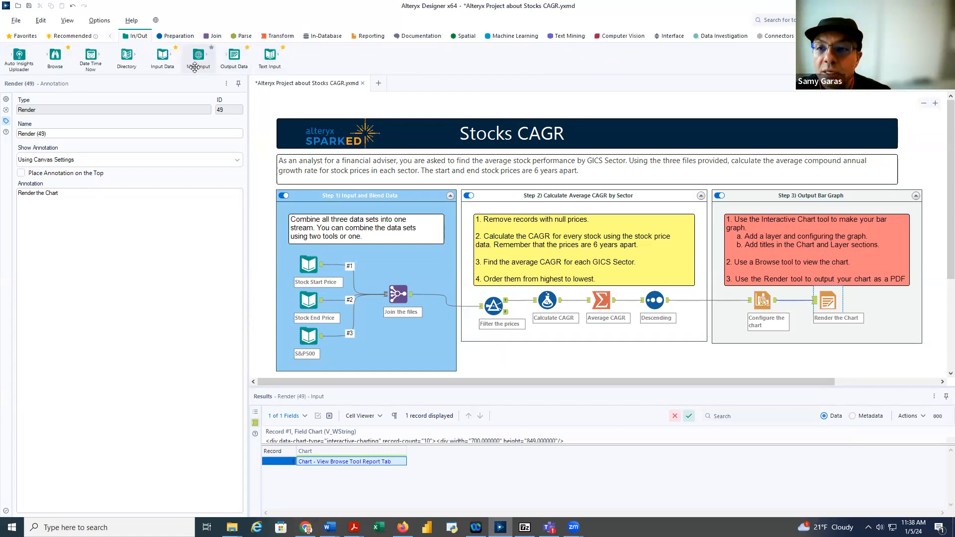
mouse_move(55, 58)
left_mouse_down()
mouse_move(374, 242)
mouse_move(838, 331)
mouse_move(820, 340)
left_mouse_up()
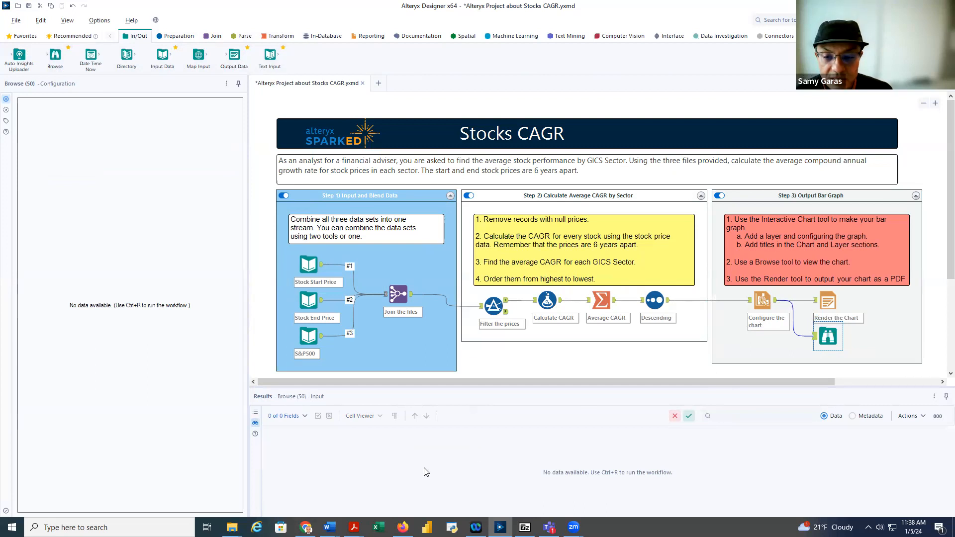
Step: Run the workflow and view the full bar chart in the Browse tool's report
left_click(938, 84)
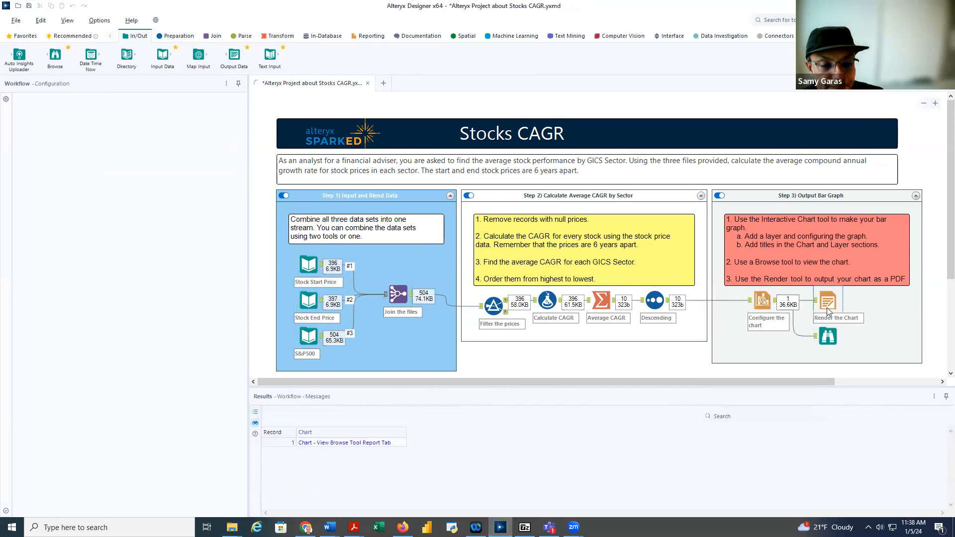
left_click(828, 336)
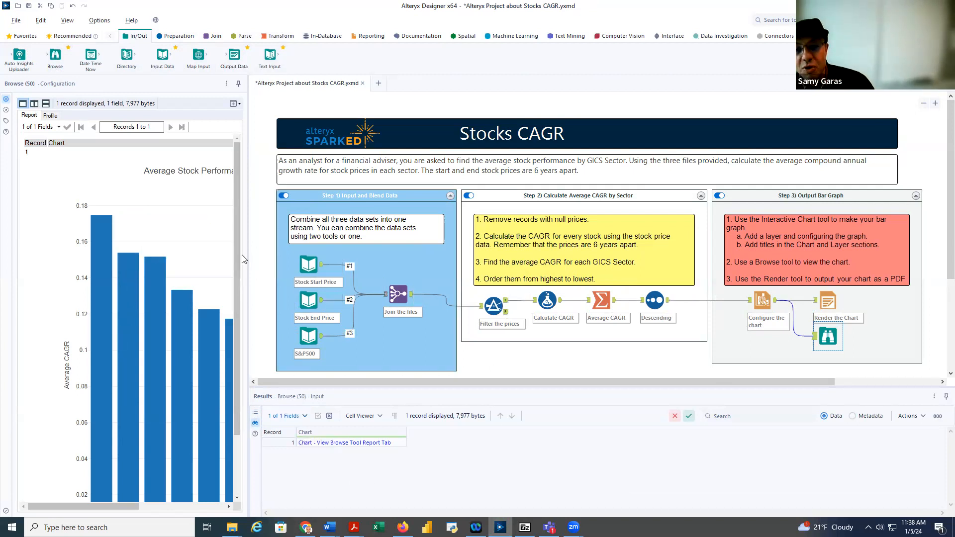
left_click_drag(248, 255, 397, 283)
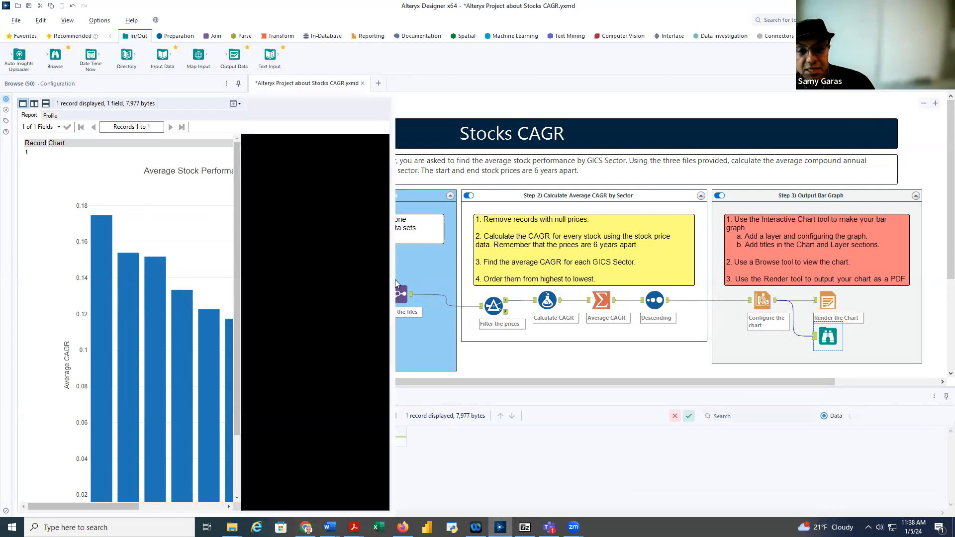
scroll(297, 298, "down", 3)
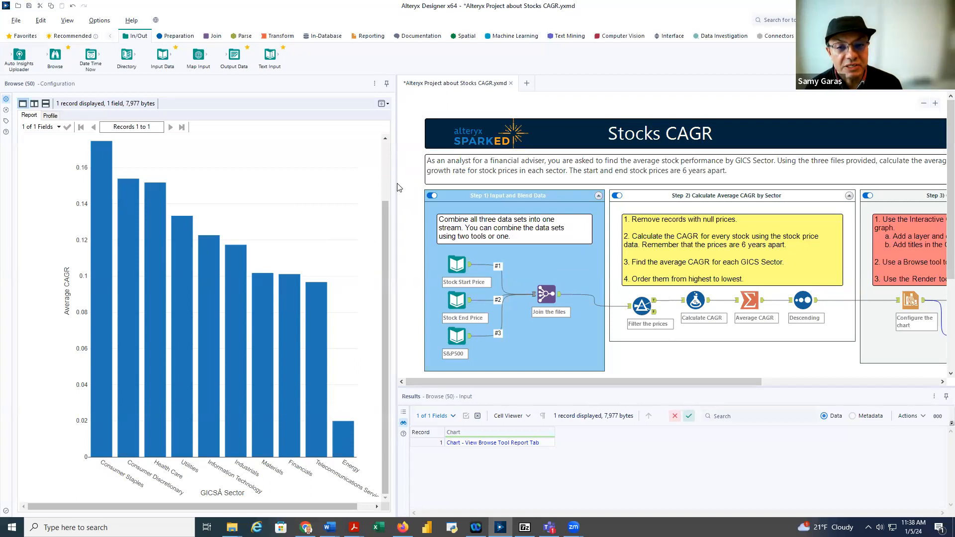
left_click_drag(396, 183, 252, 191)
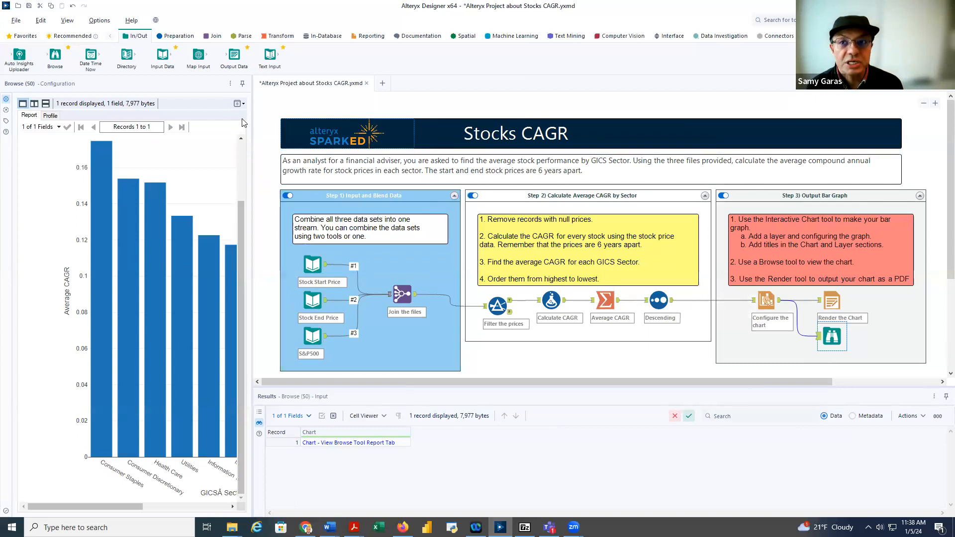
Step: Start exporting the workflow as a package and check the full package location path through to its file name
left_click(100, 24)
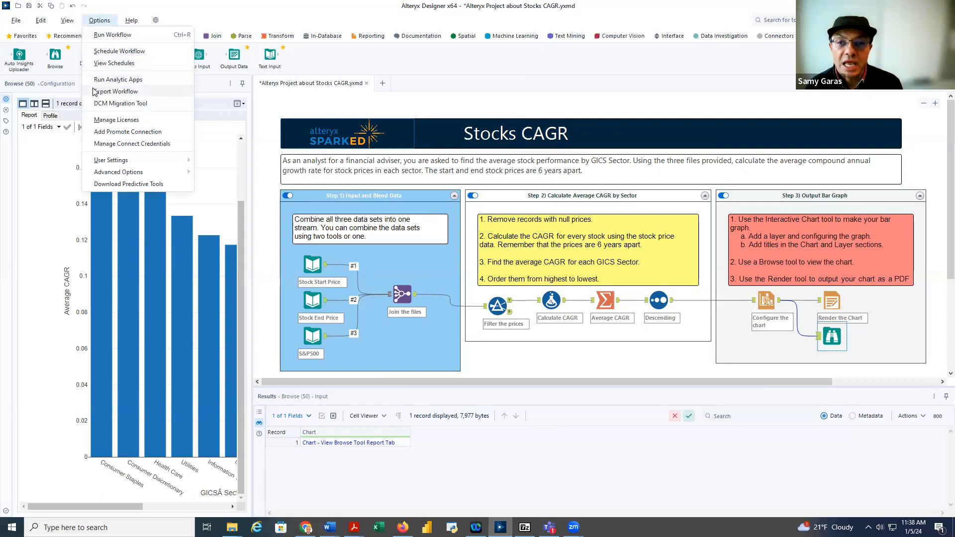
left_click(115, 92)
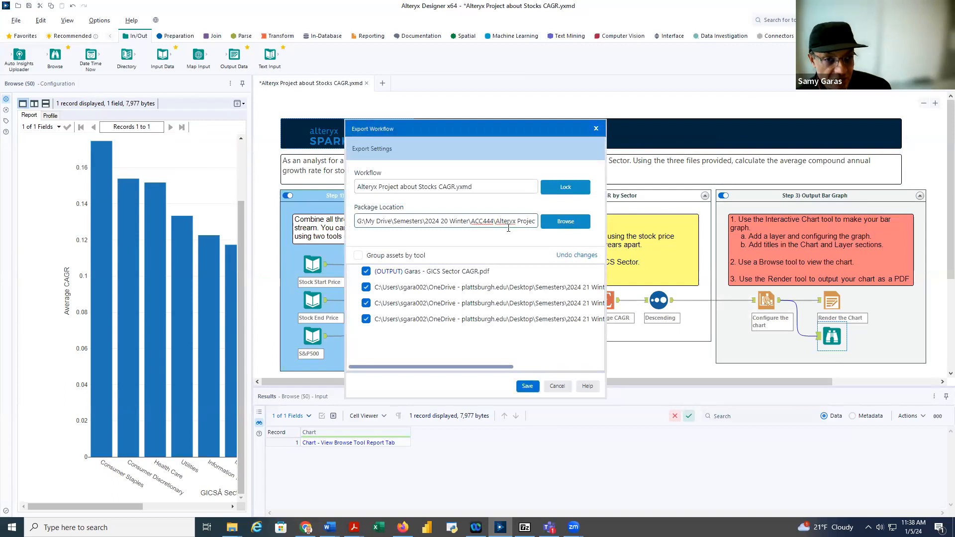
key("Right")
key("Right")
key("Right")
key("Right")
key("Right")
key("Right")
key("Right")
key("Right")
key("Right")
key("Right")
key("Right")
key("Right")
key("Right")
key("Right")
key("Right")
key("Right")
key("Right")
key("Right")
key("Right")
key("Right")
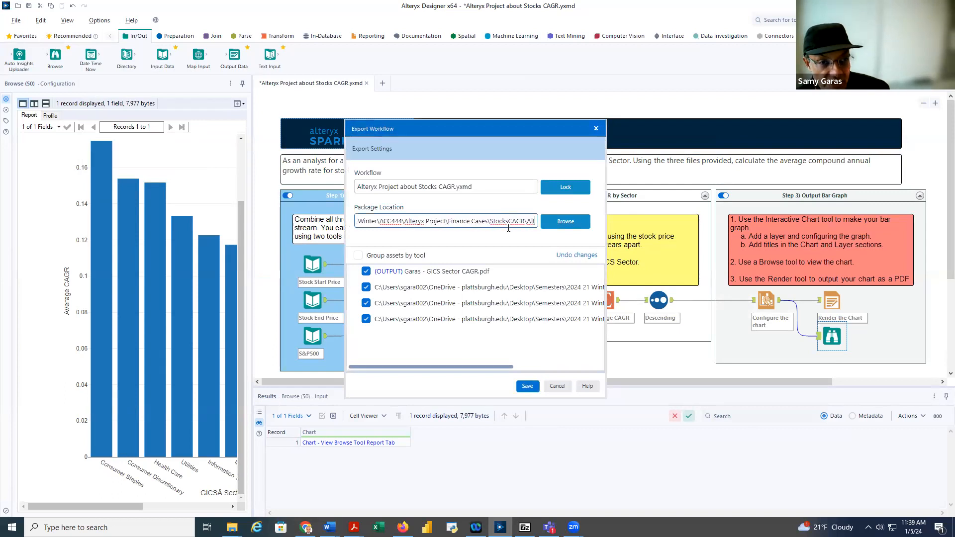
key("Right")
key("Right")
key("Right")
key("Right")
key("Right")
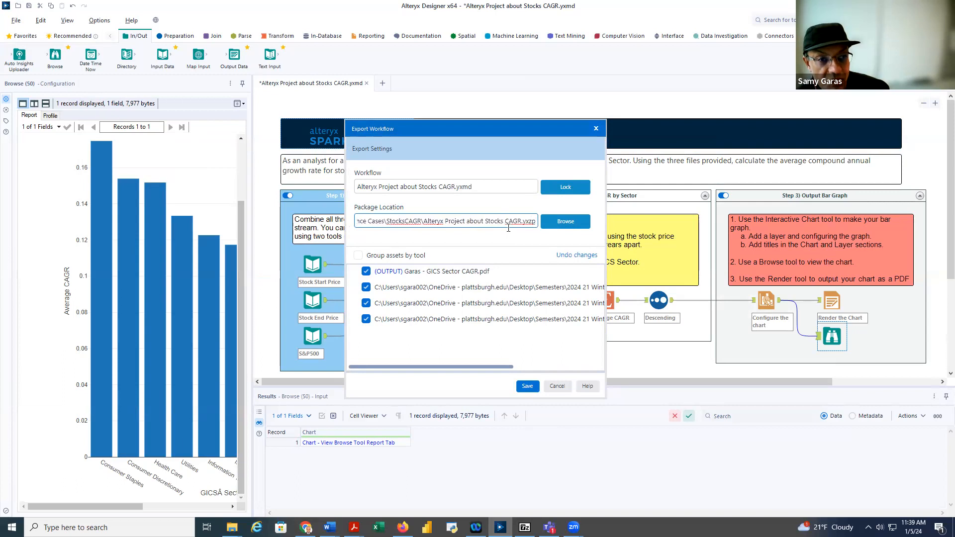